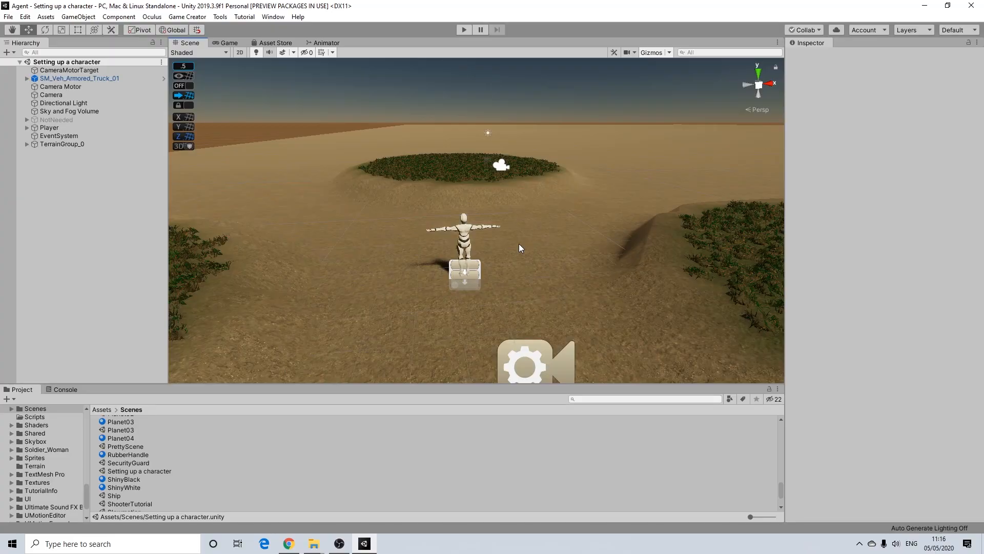
Step: Examine the desert scene from several angles, including the armored truck and the Player mannequin
{"action": "scroll", "coordinate": [517, 248], "scroll_direction": "up", "scroll_amount": 2}
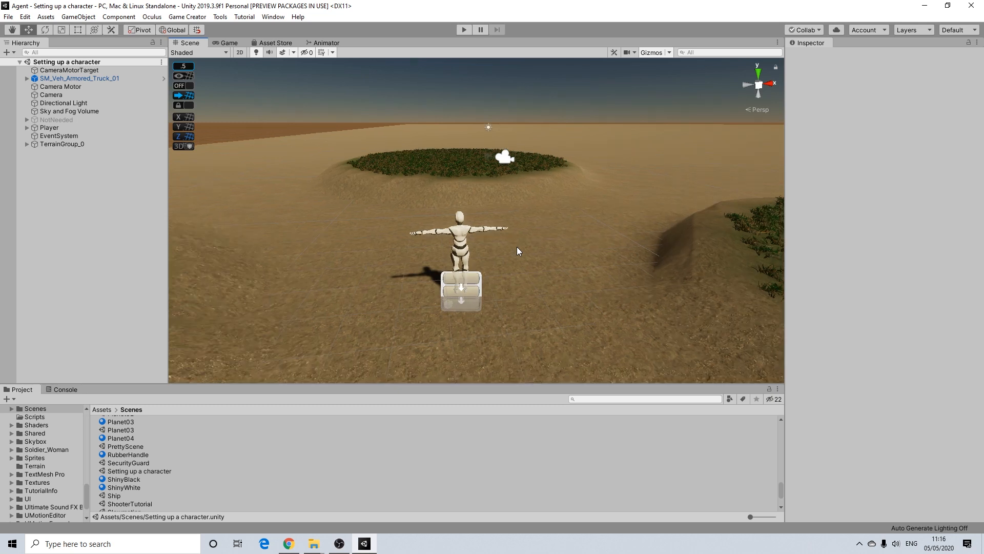
{"action": "scroll", "coordinate": [517, 247], "scroll_direction": "down", "scroll_amount": 8}
{"action": "left_click_drag", "start_coordinate": [511, 247], "coordinate": [545, 291], "text": "alt"}
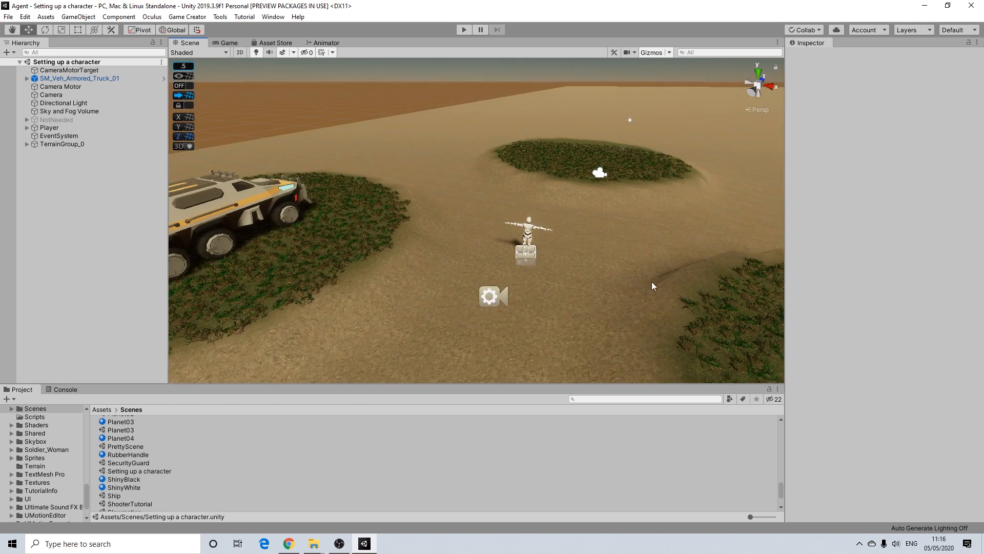
{"action": "left_click_drag", "start_coordinate": [653, 286], "coordinate": [594, 272]}
{"action": "left_click_drag", "start_coordinate": [562, 240], "coordinate": [684, 242], "text": "alt"}
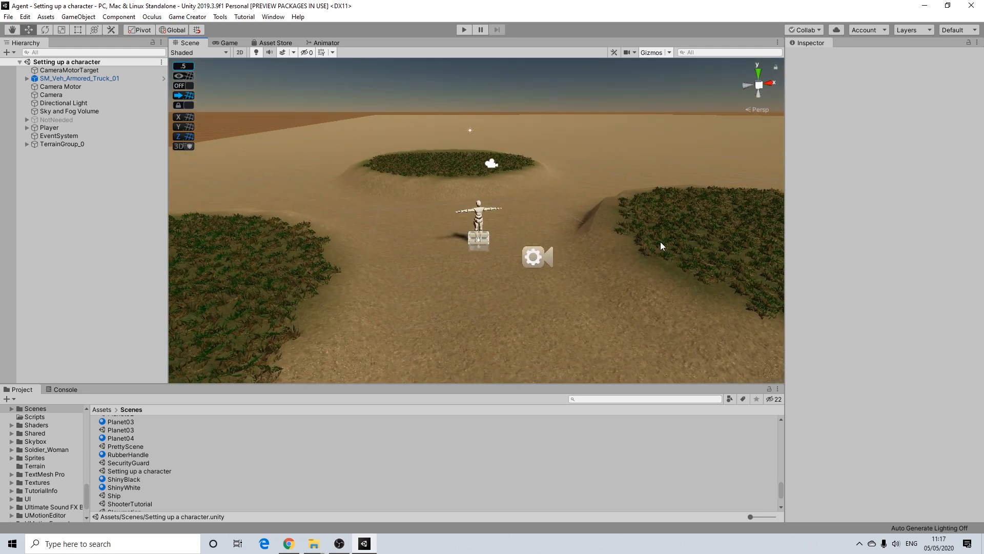
{"action": "left_click_drag", "start_coordinate": [568, 256], "coordinate": [394, 259], "text": "alt"}
{"action": "middle_click_drag", "start_coordinate": [393, 259], "coordinate": [523, 257]}
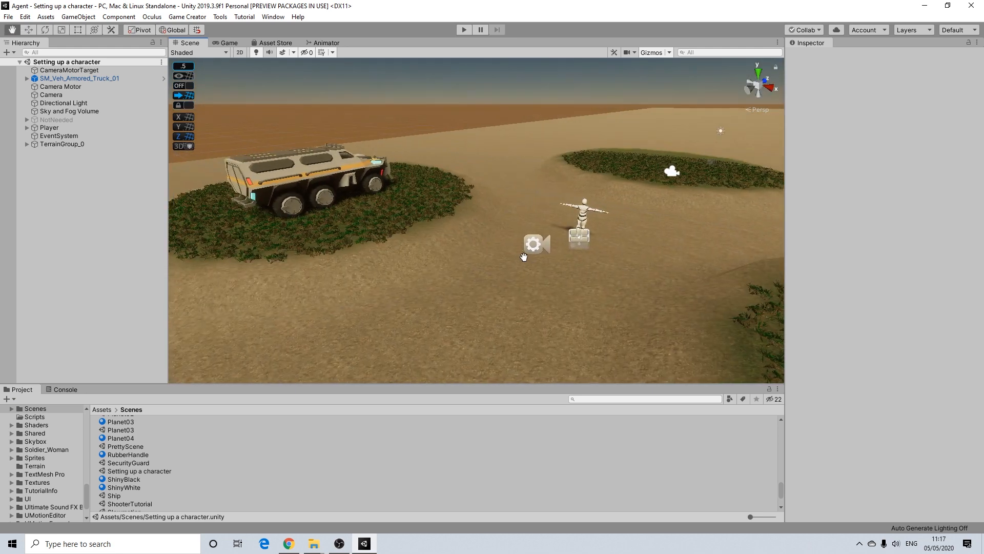
{"action": "scroll", "coordinate": [452, 266], "scroll_direction": "up", "scroll_amount": 3}
{"action": "scroll", "coordinate": [473, 263], "scroll_direction": "up", "scroll_amount": 3}
{"action": "left_click_drag", "start_coordinate": [468, 259], "coordinate": [579, 245], "text": "alt"}
{"action": "middle_click_drag", "start_coordinate": [605, 251], "coordinate": [524, 251]}
{"action": "scroll", "coordinate": [524, 251], "scroll_direction": "up", "scroll_amount": 2}
{"action": "scroll", "coordinate": [524, 250], "scroll_direction": "down", "scroll_amount": 3}
{"action": "left_click_drag", "start_coordinate": [485, 250], "coordinate": [351, 219], "text": "alt"}
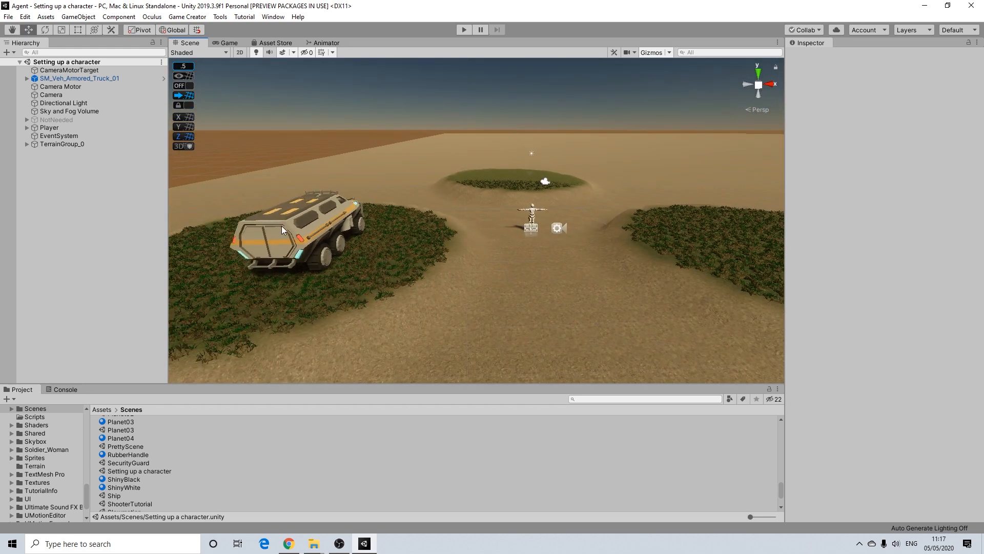
{"action": "left_click_drag", "start_coordinate": [337, 256], "coordinate": [350, 244], "text": "alt"}
{"action": "scroll", "coordinate": [426, 236], "scroll_direction": "up", "scroll_amount": 4}
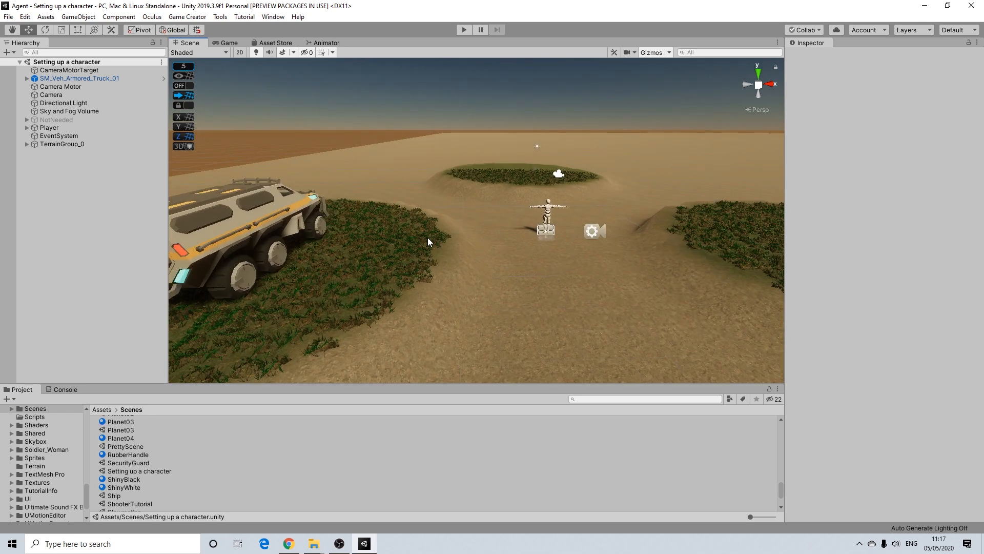
{"action": "middle_click_drag", "start_coordinate": [607, 239], "coordinate": [531, 260]}
{"action": "scroll", "coordinate": [590, 255], "scroll_direction": "up", "scroll_amount": 4}
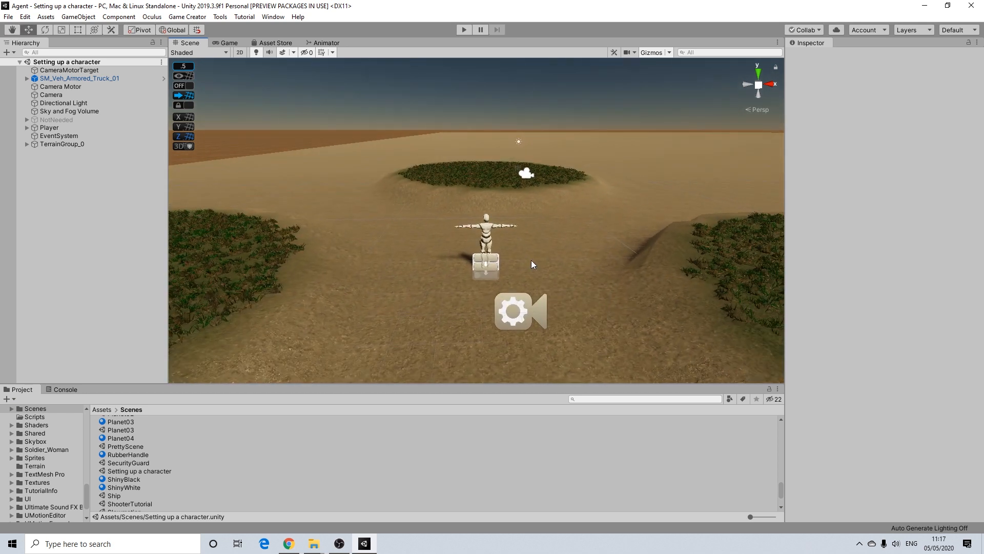
{"action": "scroll", "coordinate": [531, 260], "scroll_direction": "up", "scroll_amount": 5}
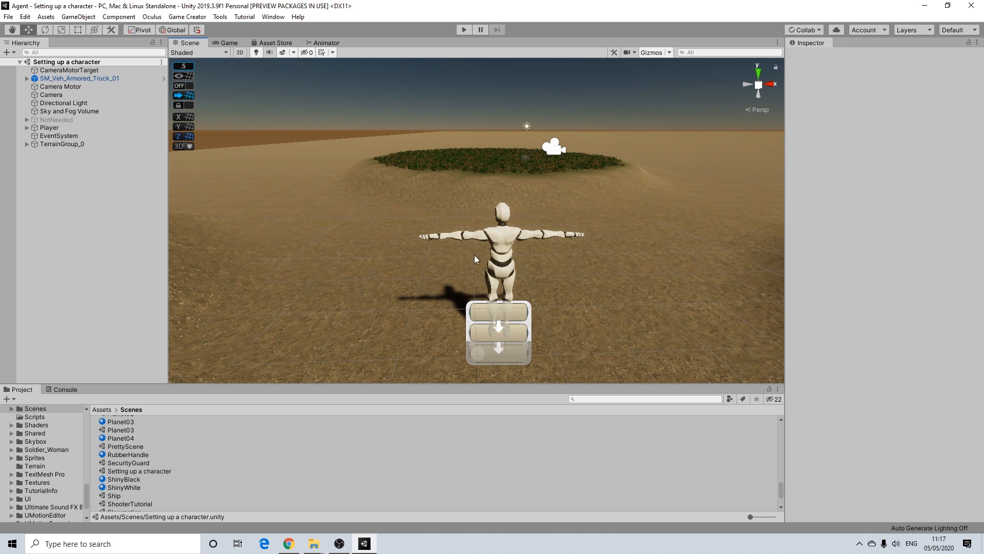
{"action": "right_click", "coordinate": [50, 169]}
{"action": "mouse_move", "coordinate": [118, 262]}
{"action": "mouse_move", "coordinate": [180, 264]}
{"action": "mouse_move", "coordinate": [195, 296]}
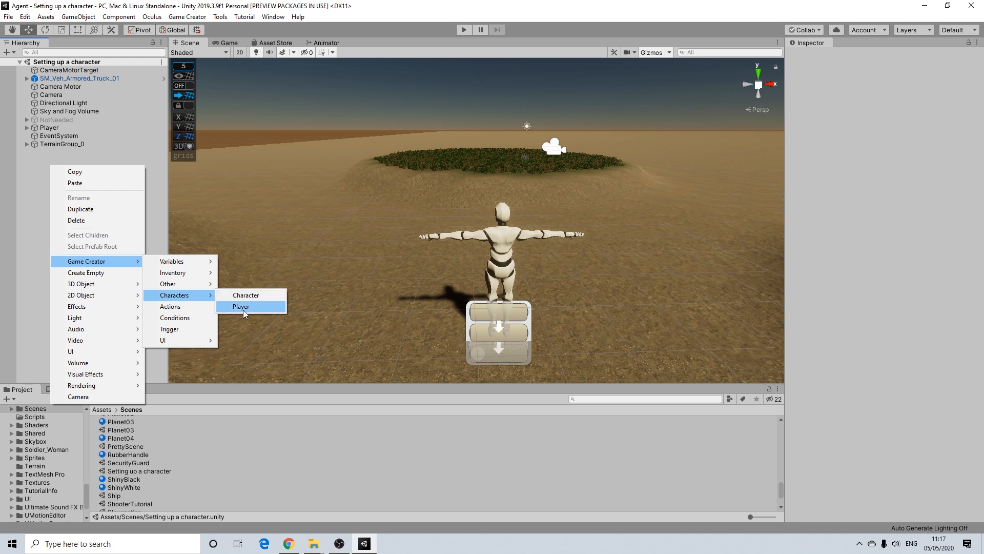
{"action": "left_click", "coordinate": [8, 191]}
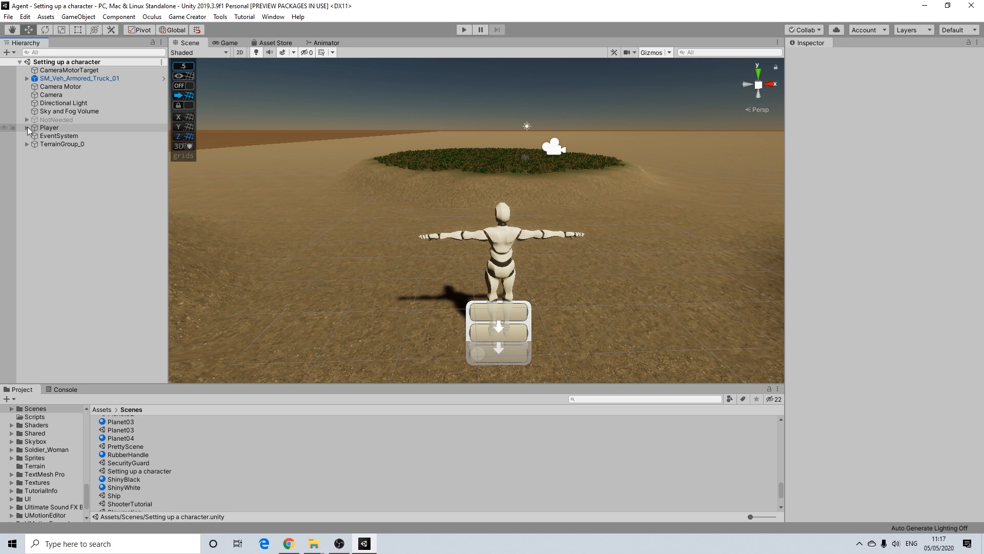
Step: Expand the Player object to inspect its Character child, and open the Player's Character Animator settings
{"action": "scroll", "coordinate": [479, 254], "scroll_direction": "down", "scroll_amount": 5}
{"action": "left_click_drag", "start_coordinate": [502, 250], "coordinate": [473, 277], "text": "alt"}
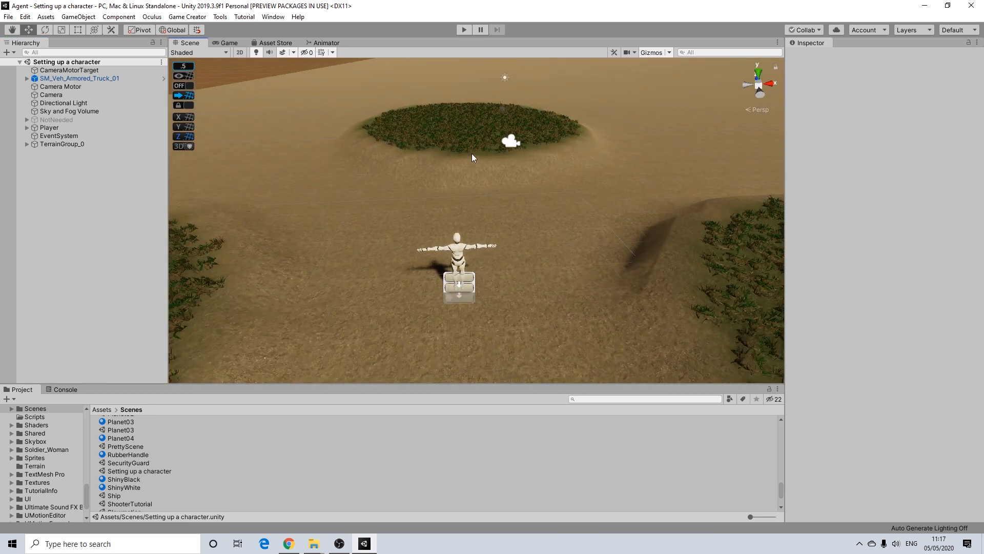
{"action": "scroll", "coordinate": [468, 245], "scroll_direction": "up", "scroll_amount": 2}
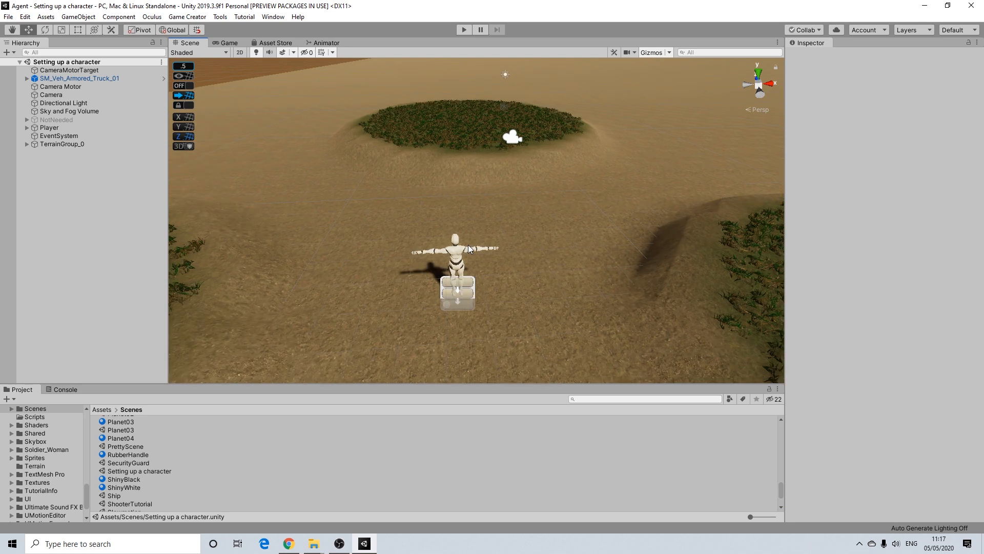
{"action": "scroll", "coordinate": [537, 246], "scroll_direction": "down", "scroll_amount": 3}
{"action": "left_click_drag", "start_coordinate": [493, 278], "coordinate": [496, 237], "text": "alt"}
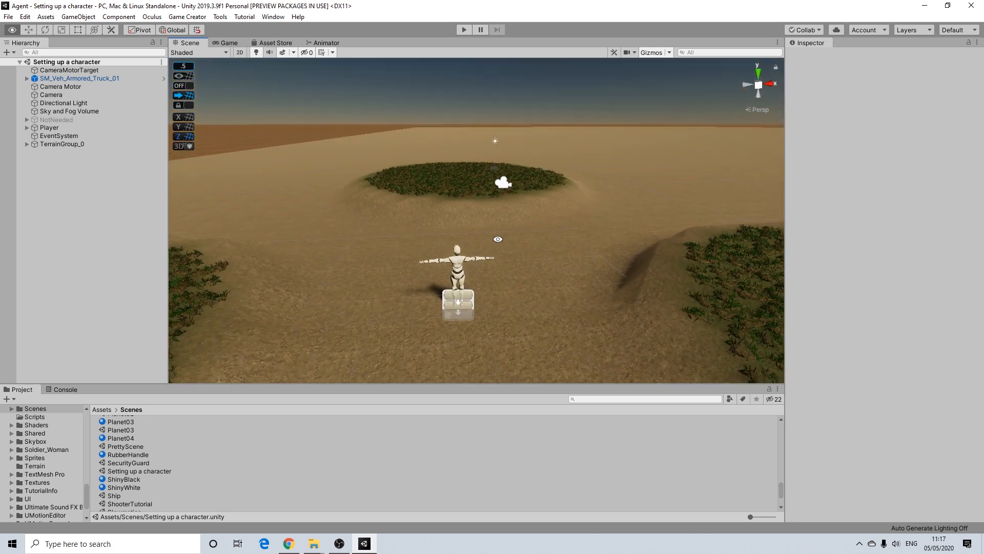
{"action": "scroll", "coordinate": [499, 276], "scroll_direction": "down", "scroll_amount": 3}
{"action": "middle_click_drag", "start_coordinate": [499, 276], "coordinate": [499, 250]}
{"action": "scroll", "coordinate": [497, 250], "scroll_direction": "up", "scroll_amount": 3}
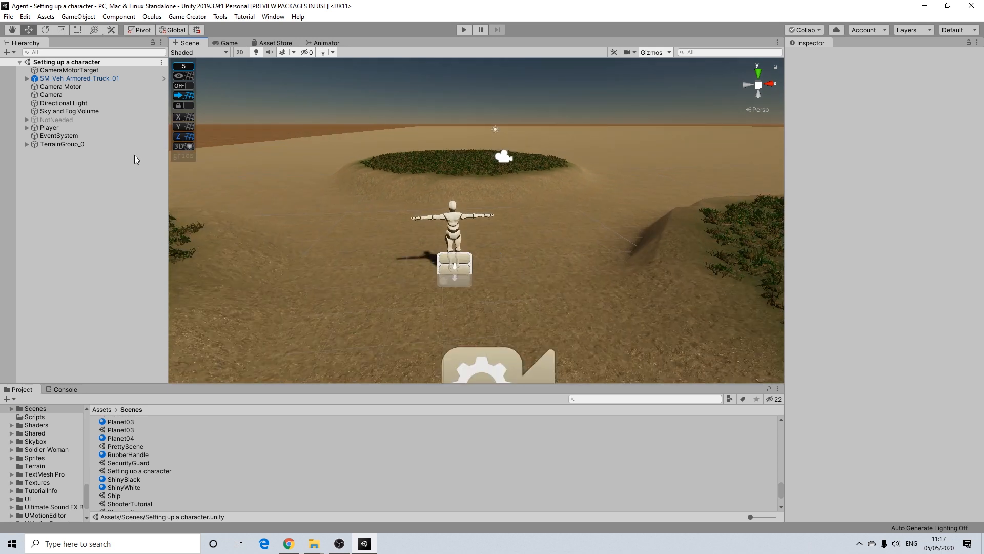
{"action": "left_click", "coordinate": [27, 128]}
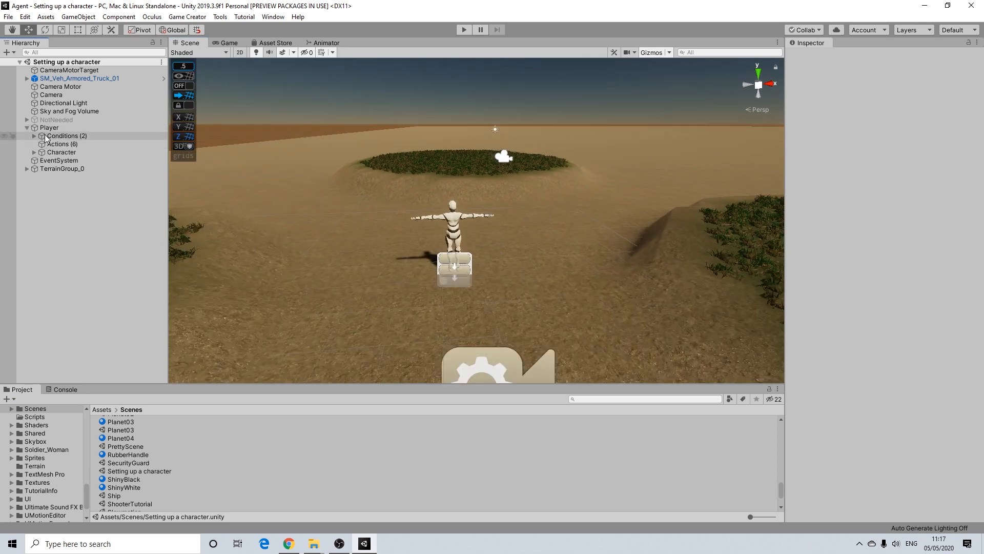
{"action": "left_click", "coordinate": [60, 152]}
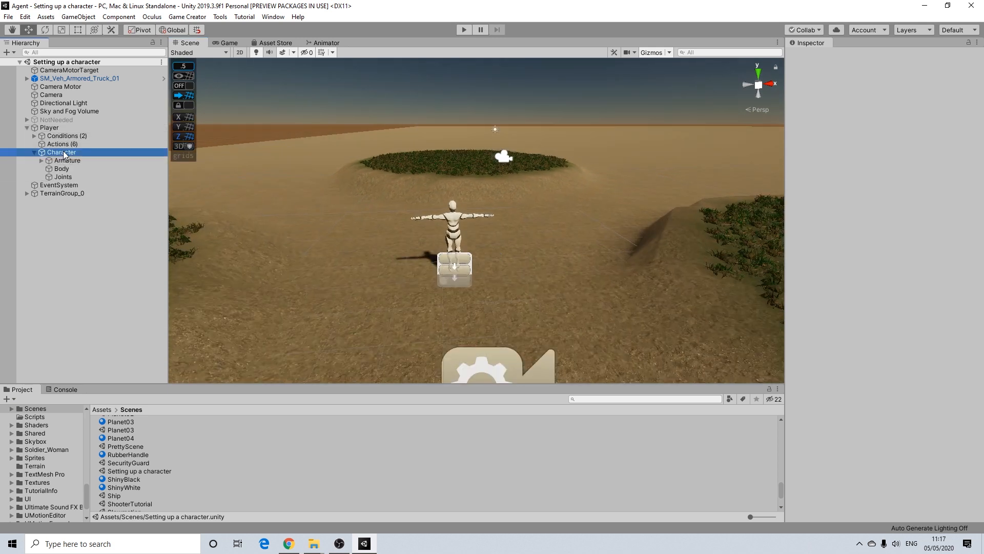
{"action": "left_click", "coordinate": [66, 129]}
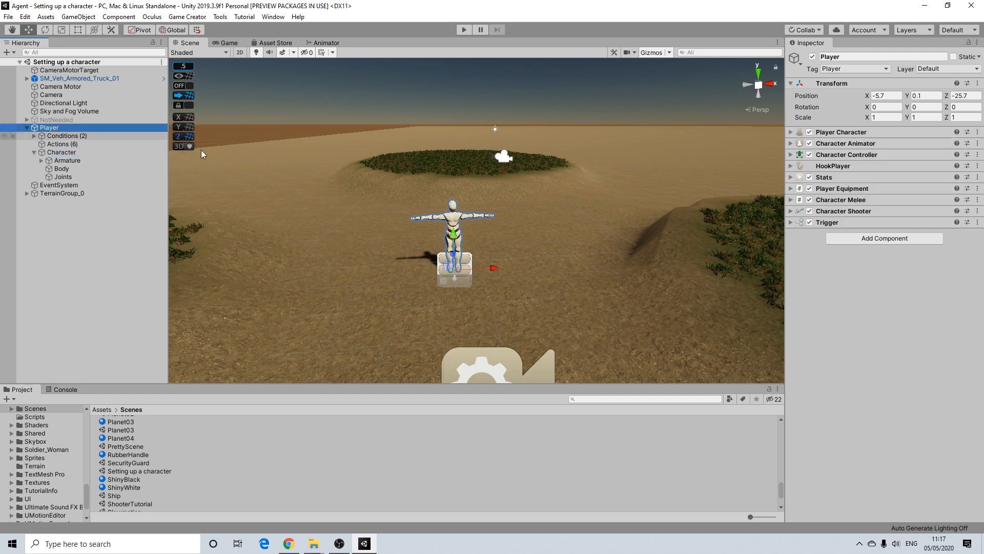
{"action": "left_click", "coordinate": [790, 143]}
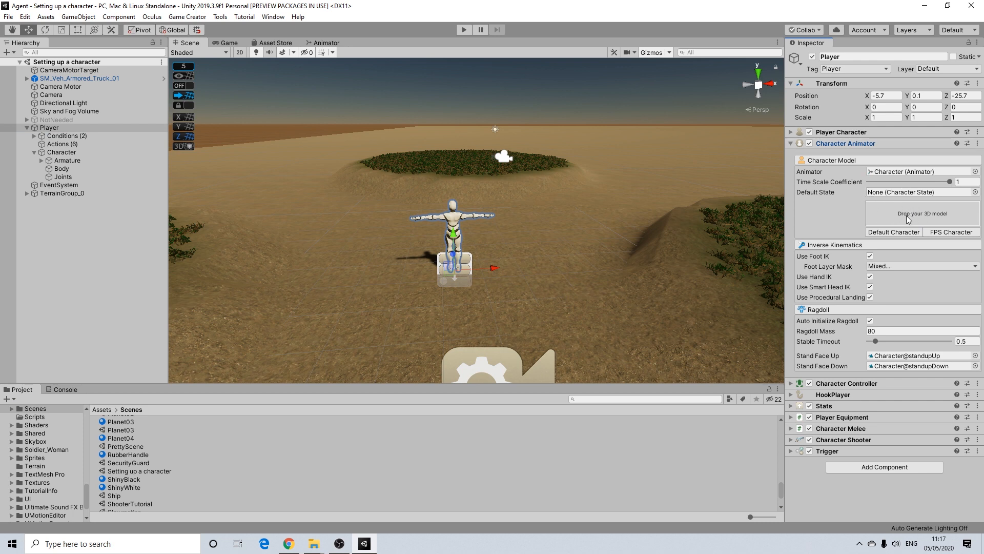
Step: Locate the Character_CyborgNinja_01 prefab in PolygonSciFiCity's Prefabs > Characters > FixedScaleCharacters folder
{"action": "scroll", "coordinate": [41, 463], "scroll_direction": "up", "scroll_amount": 10}
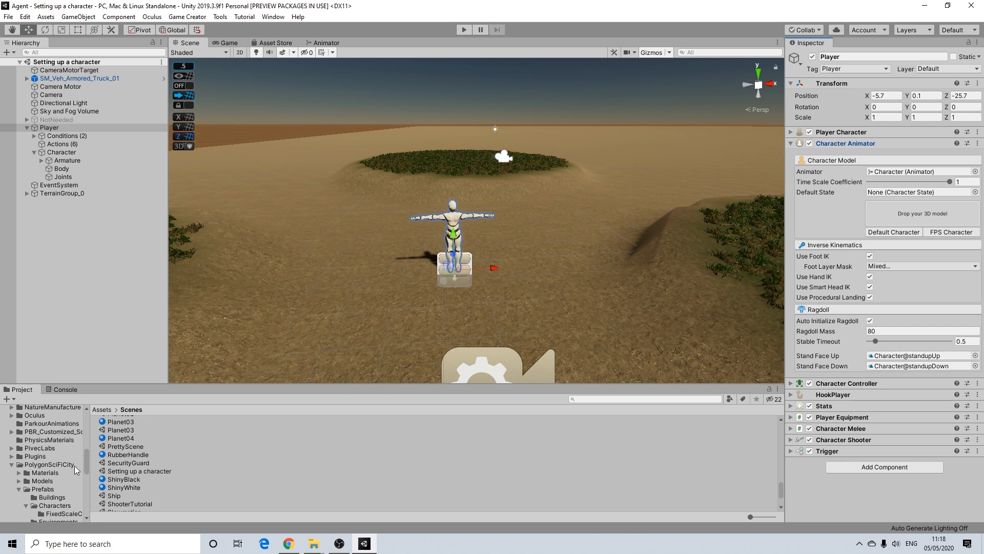
{"action": "left_click", "coordinate": [49, 507]}
{"action": "scroll", "coordinate": [165, 440], "scroll_direction": "up", "scroll_amount": 3}
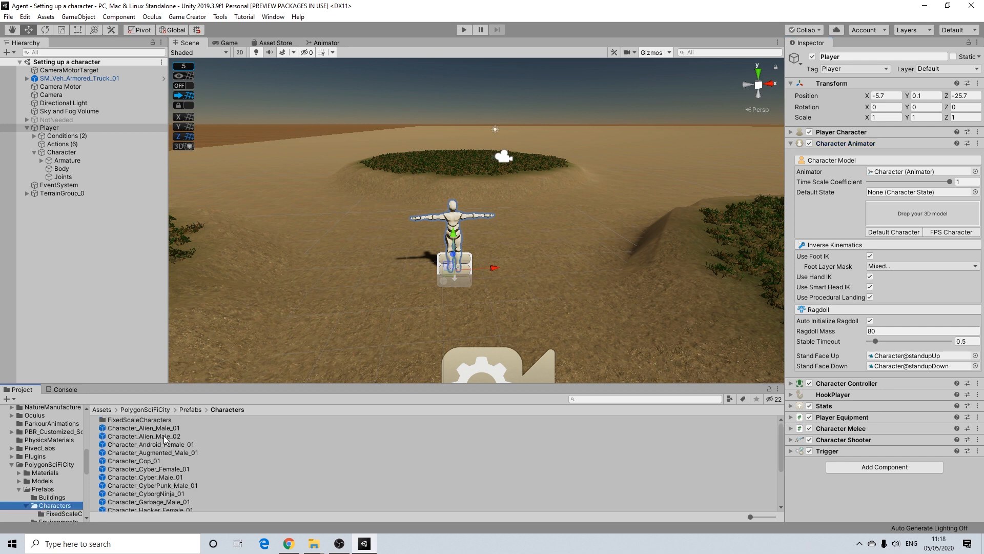
{"action": "double_click", "coordinate": [134, 420]}
{"action": "scroll", "coordinate": [154, 445], "scroll_direction": "down", "scroll_amount": 3}
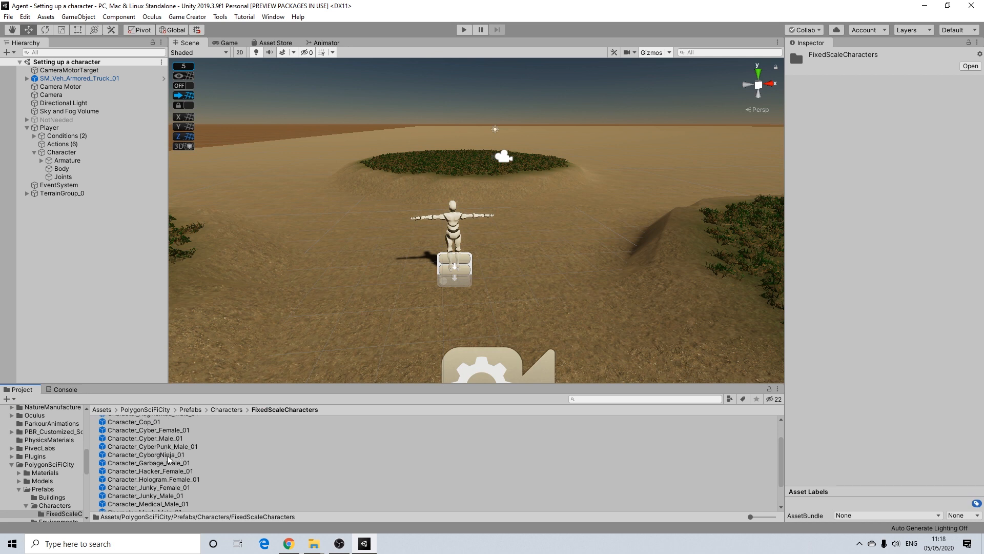
{"action": "left_click", "coordinate": [168, 456]}
Step: Replace the Player's mannequin by assigning the Character_CyborgNinja_01 prefab as the Character Animator's 3D model
{"action": "scroll", "coordinate": [410, 290], "scroll_direction": "up", "scroll_amount": 3}
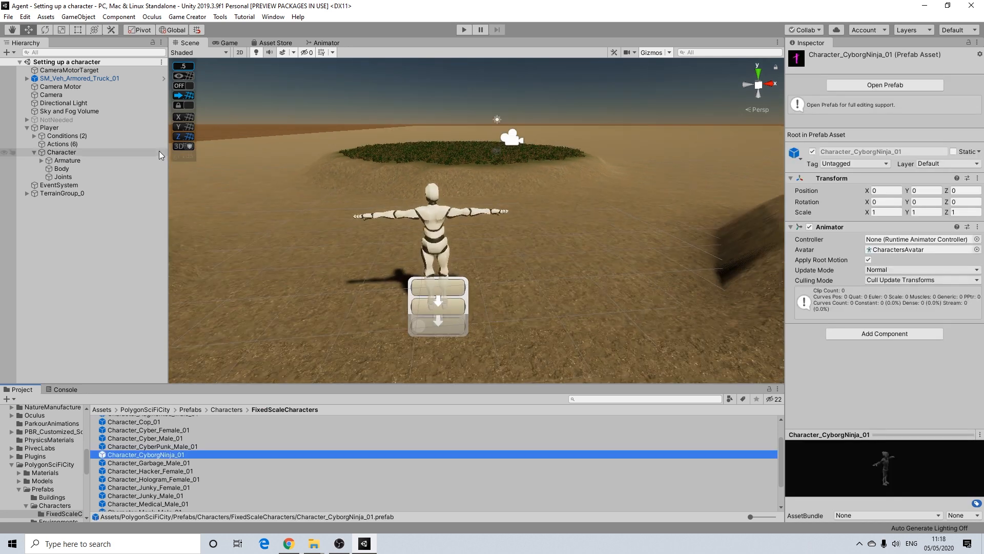
{"action": "left_click", "coordinate": [62, 152]}
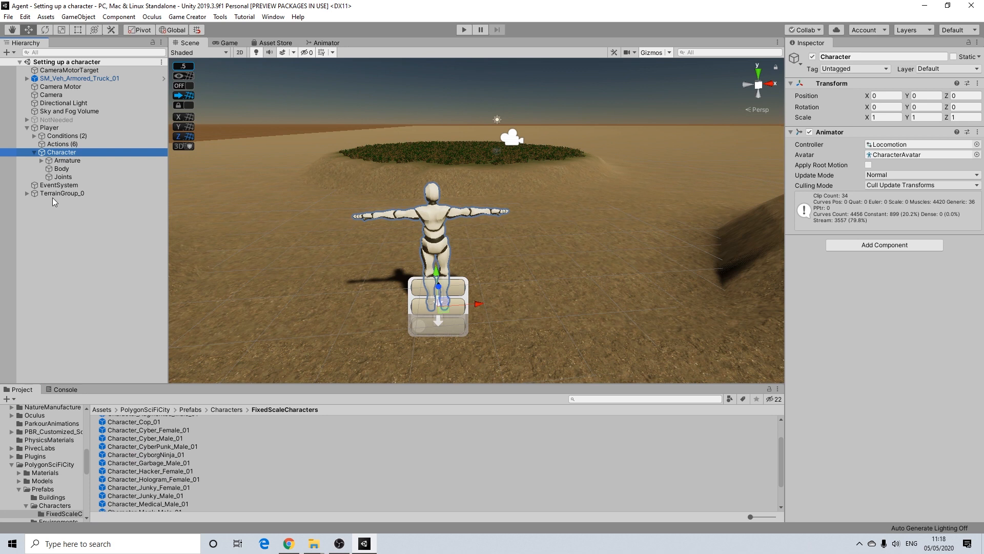
{"action": "left_click", "coordinate": [49, 128]}
{"action": "left_click_drag", "start_coordinate": [169, 462], "coordinate": [920, 216]}
{"action": "middle_click_drag", "start_coordinate": [472, 234], "coordinate": [544, 222]}
{"action": "scroll", "coordinate": [537, 207], "scroll_direction": "up", "scroll_amount": 5}
{"action": "scroll", "coordinate": [537, 207], "scroll_direction": "down", "scroll_amount": 3}
{"action": "left_click", "coordinate": [592, 96]}
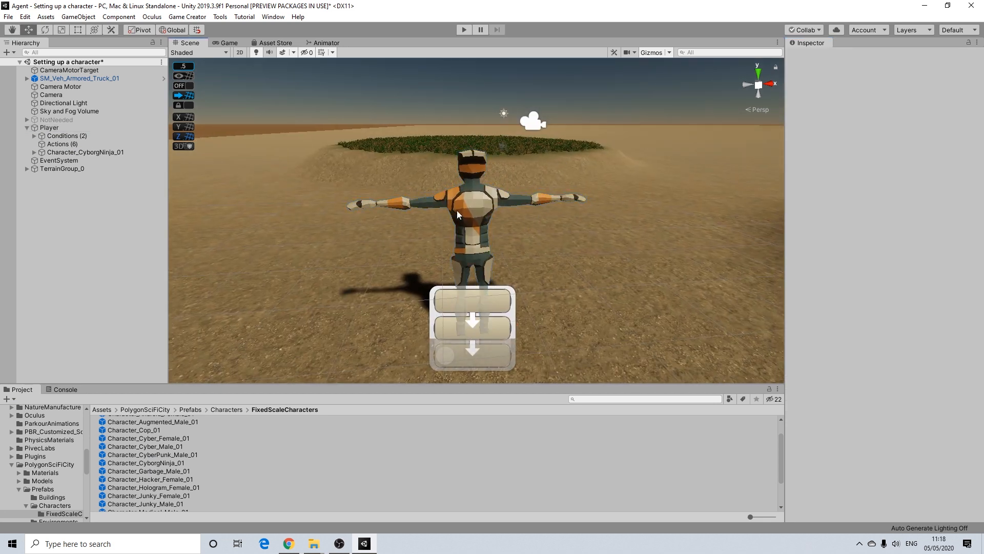
Step: Collapse the Player's Character Animator settings and open its Character Controller settings
{"action": "left_click", "coordinate": [50, 127]}
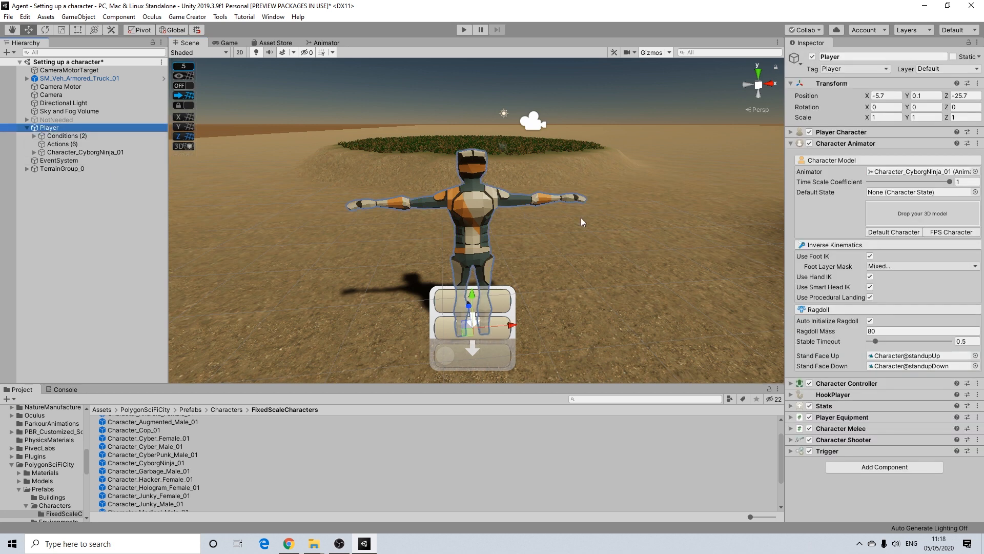
{"action": "left_click", "coordinate": [790, 143]}
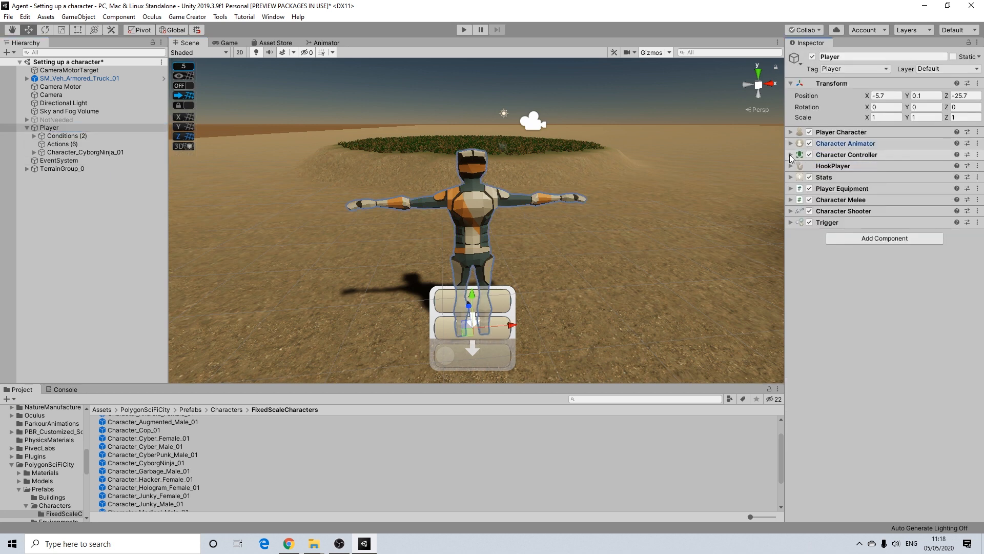
{"action": "left_click", "coordinate": [790, 156]}
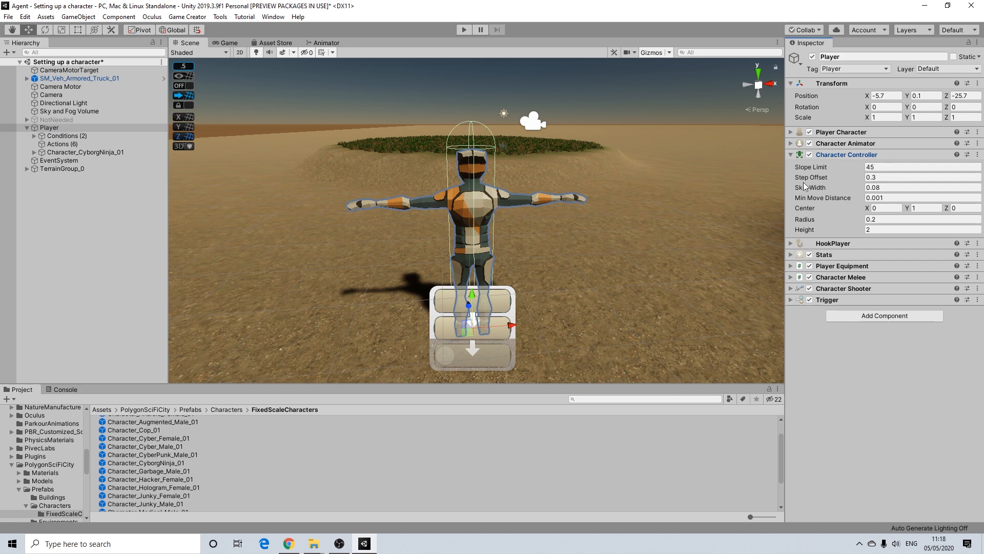
Step: Examine how the Character Controller capsule fits around the ninja model's head, body and feet
{"action": "left_click_drag", "start_coordinate": [508, 227], "coordinate": [522, 266], "text": "alt"}
{"action": "middle_click_drag", "start_coordinate": [517, 207], "coordinate": [512, 180]}
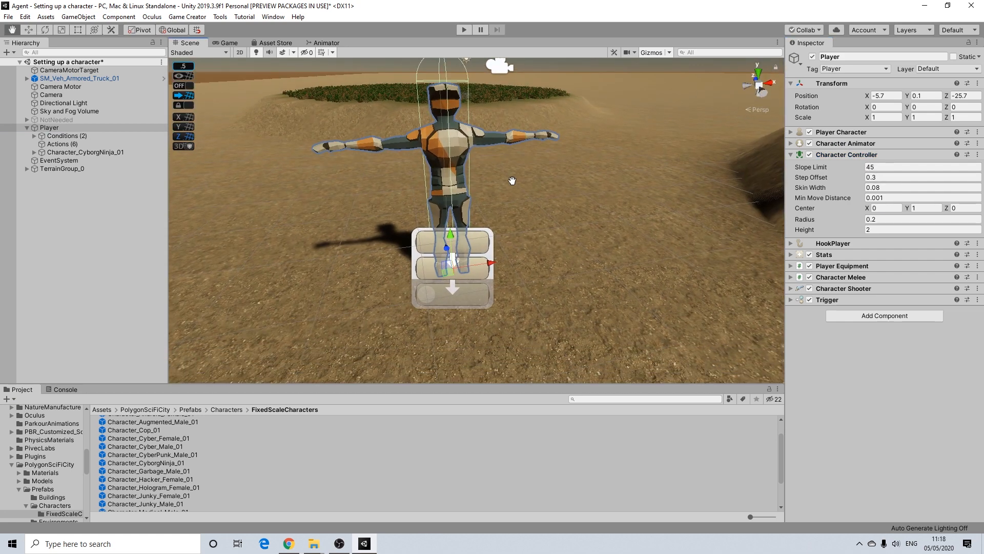
{"action": "scroll", "coordinate": [512, 215], "scroll_direction": "up", "scroll_amount": 5}
{"action": "scroll", "coordinate": [514, 216], "scroll_direction": "down", "scroll_amount": 3}
{"action": "left_click_drag", "start_coordinate": [515, 216], "coordinate": [444, 184], "text": "alt"}
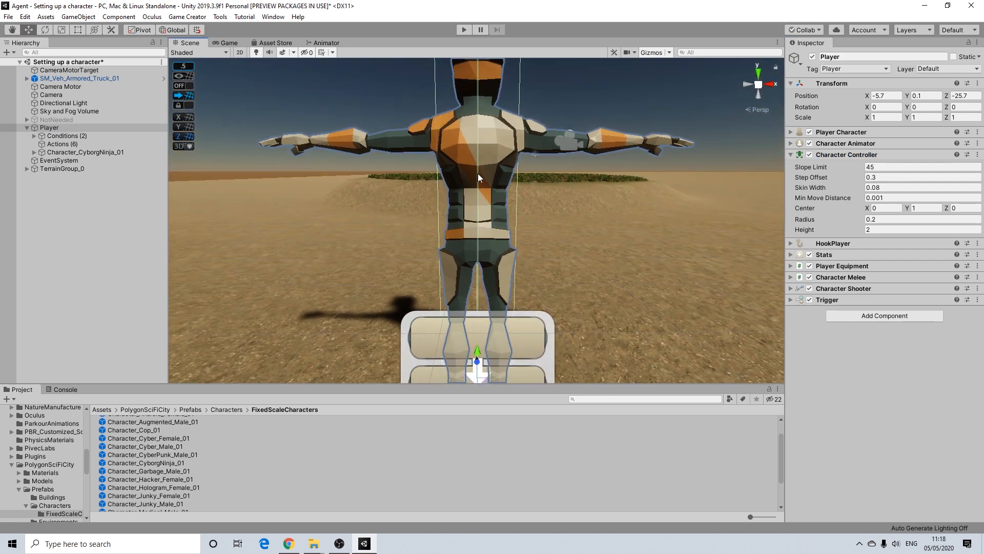
{"action": "scroll", "coordinate": [468, 176], "scroll_direction": "down", "scroll_amount": 4}
{"action": "middle_click_drag", "start_coordinate": [491, 196], "coordinate": [492, 207]}
{"action": "scroll", "coordinate": [491, 206], "scroll_direction": "up", "scroll_amount": 3}
{"action": "scroll", "coordinate": [491, 205], "scroll_direction": "down", "scroll_amount": 3}
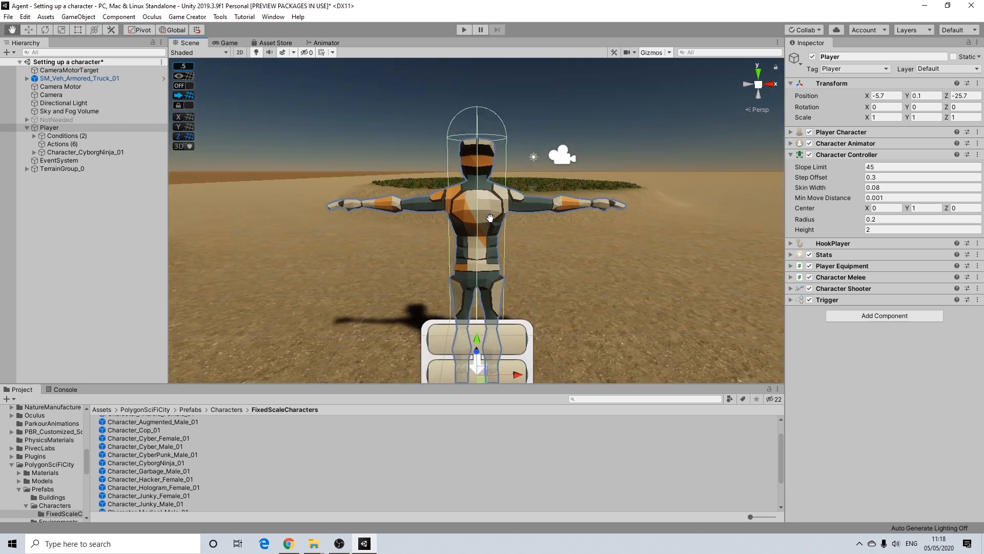
{"action": "scroll", "coordinate": [488, 252], "scroll_direction": "up", "scroll_amount": 1}
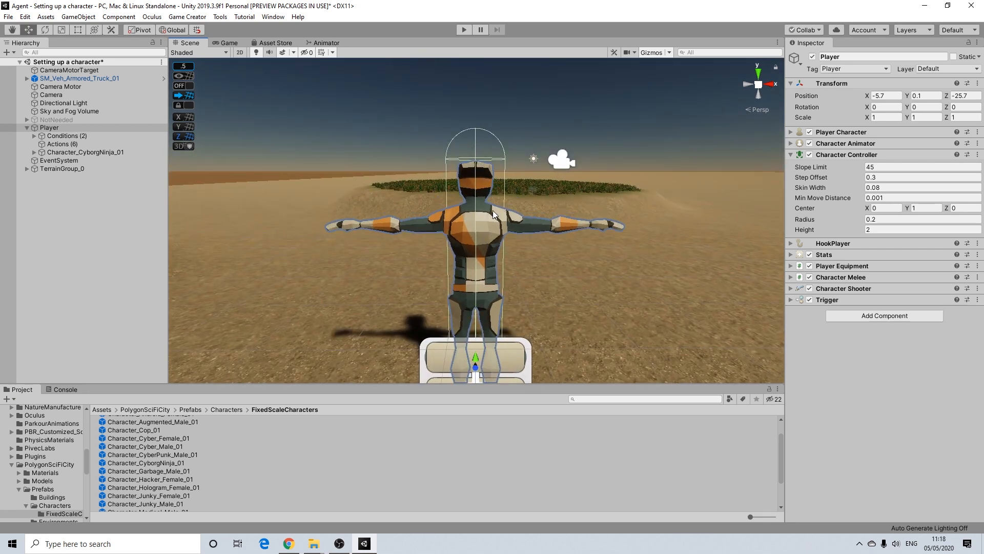
{"action": "scroll", "coordinate": [485, 177], "scroll_direction": "down", "scroll_amount": 3}
{"action": "scroll", "coordinate": [482, 177], "scroll_direction": "up", "scroll_amount": 6}
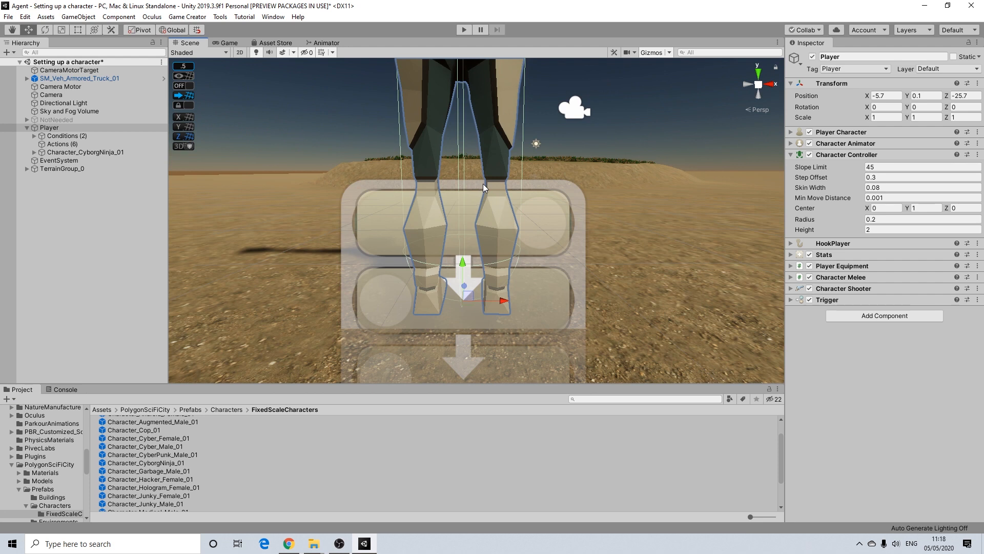
{"action": "scroll", "coordinate": [483, 183], "scroll_direction": "down", "scroll_amount": 5}
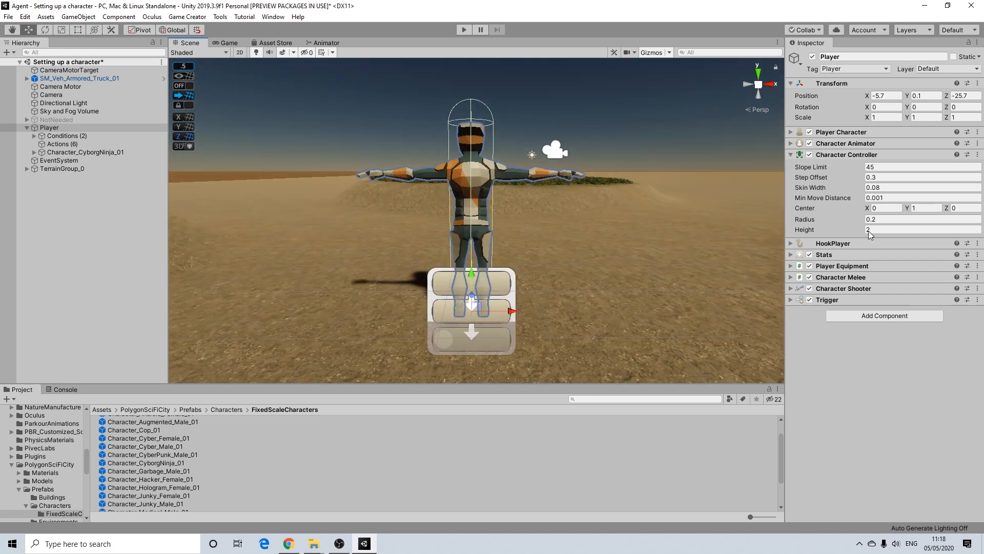
Step: Set the Character Controller's height to 1.8 and its center Y to 0.9
{"action": "left_click", "coordinate": [887, 231]}
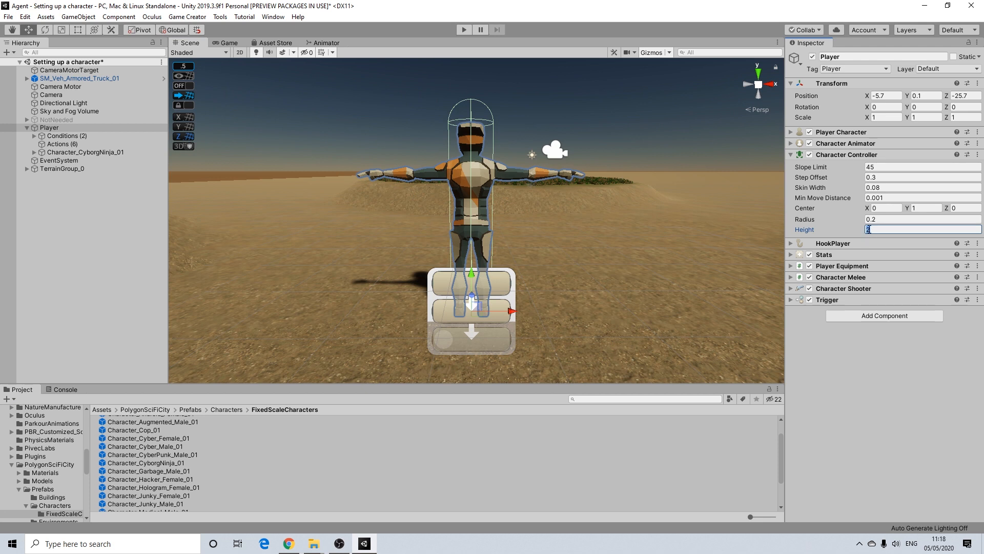
{"action": "type", "text": "1.8"}
{"action": "left_click", "coordinate": [920, 209]}
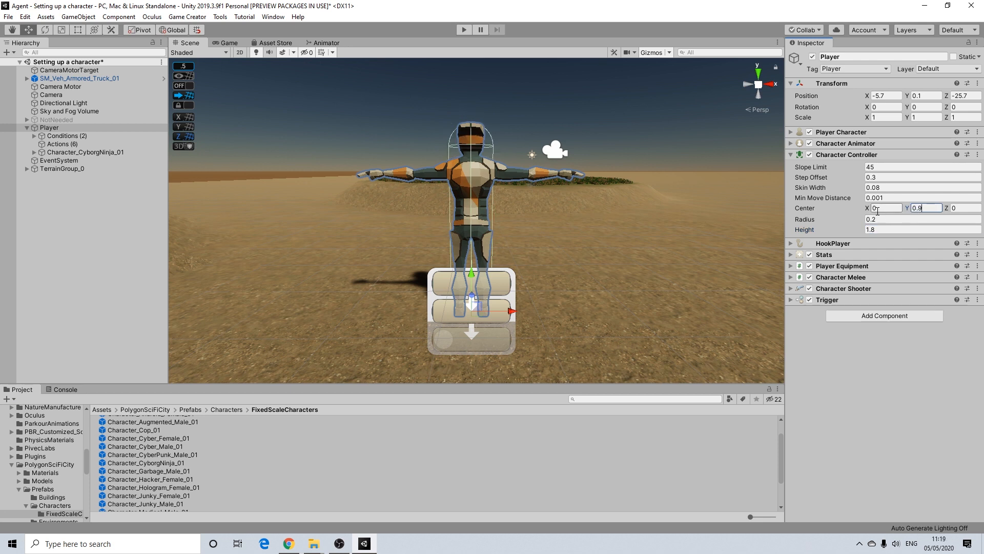
Step: Check the capsule's fit around the ninja model and collapse the Player's Character Controller settings
{"action": "scroll", "coordinate": [555, 298], "scroll_direction": "up", "scroll_amount": 5}
{"action": "middle_click_drag", "start_coordinate": [555, 308], "coordinate": [524, 417]}
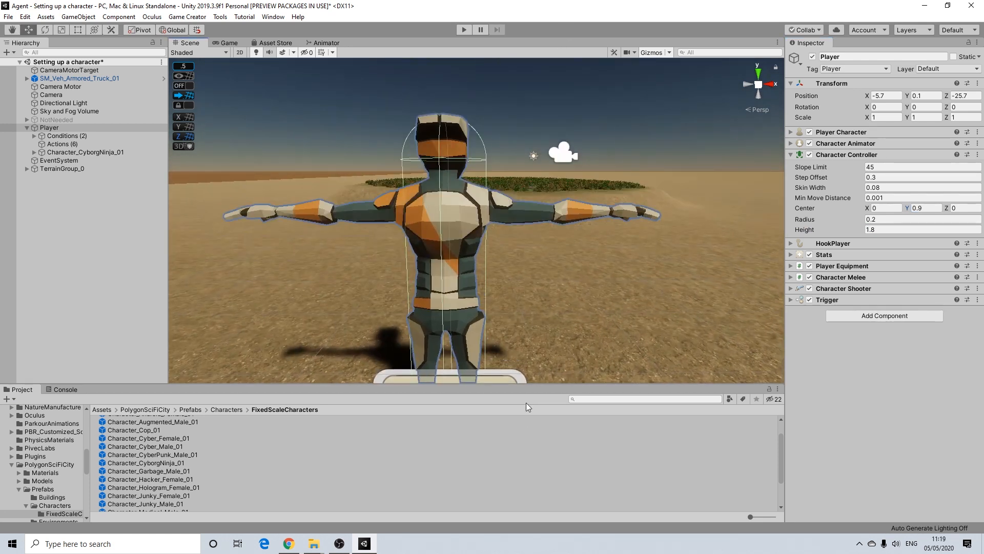
{"action": "scroll", "coordinate": [500, 235], "scroll_direction": "down", "scroll_amount": 6}
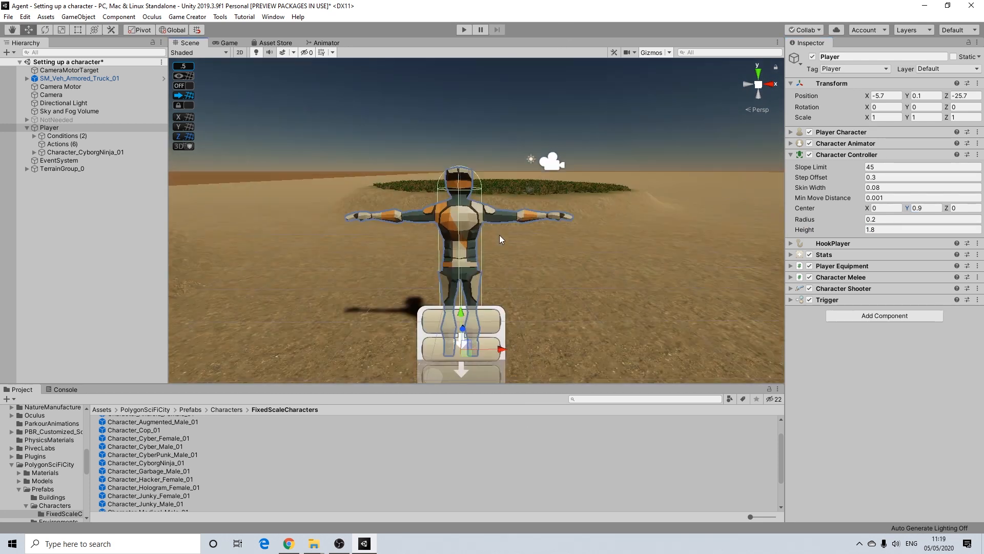
{"action": "left_click", "coordinate": [791, 154]}
{"action": "scroll", "coordinate": [533, 283], "scroll_direction": "down", "scroll_amount": 3}
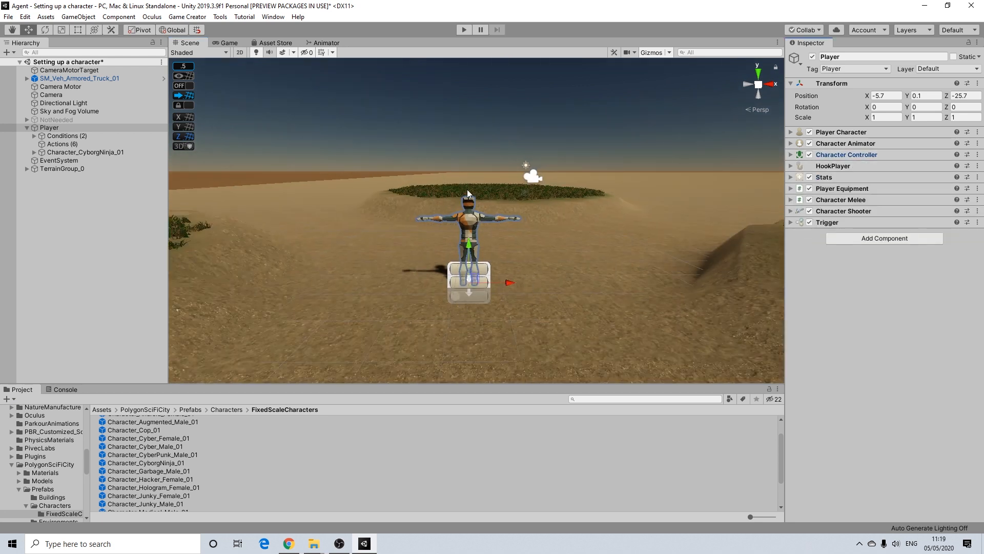
{"action": "scroll", "coordinate": [436, 203], "scroll_direction": "up", "scroll_amount": 2}
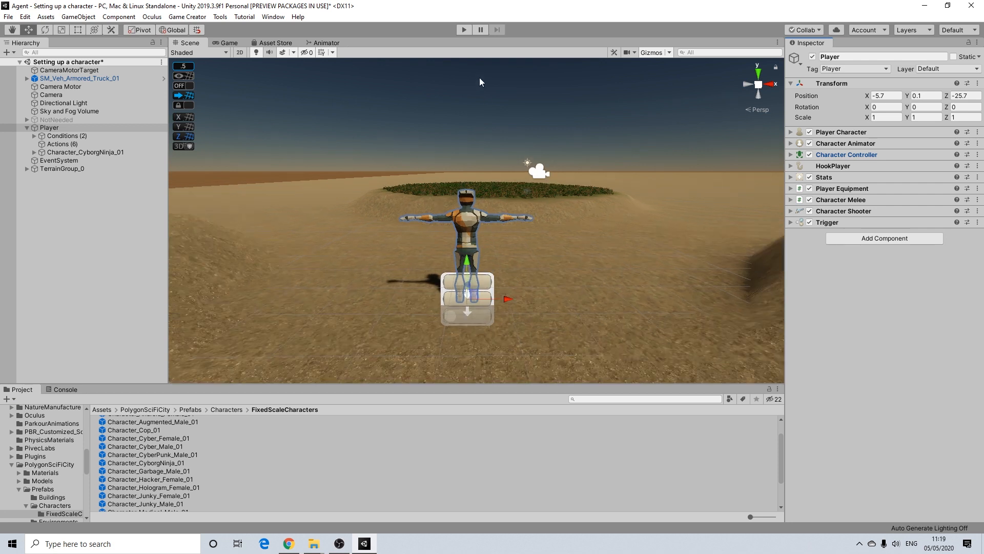
Step: Select Character_CyborgNinja_01 under the Player and locate its Animator's Locomotion controller in the project files
{"action": "left_click", "coordinate": [85, 152]}
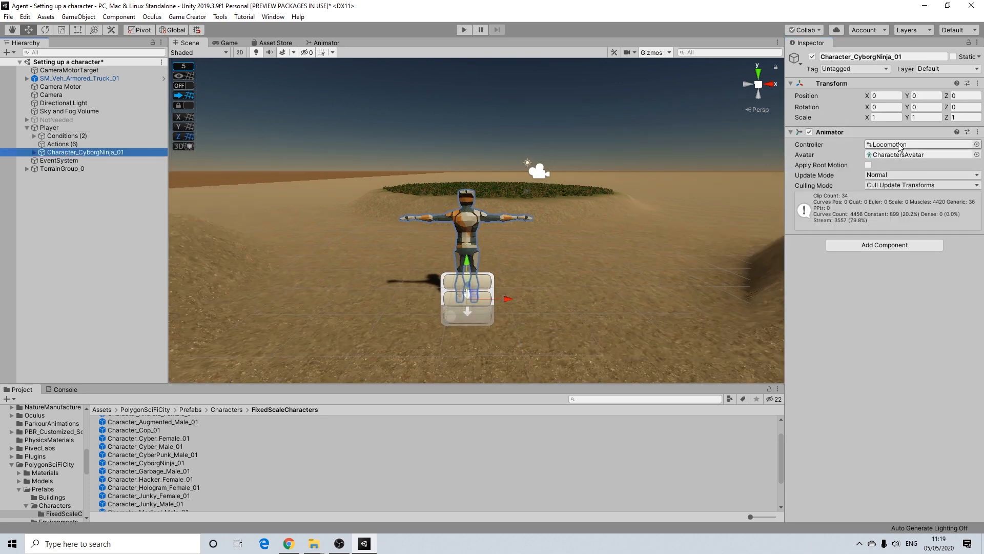
{"action": "left_click", "coordinate": [899, 145]}
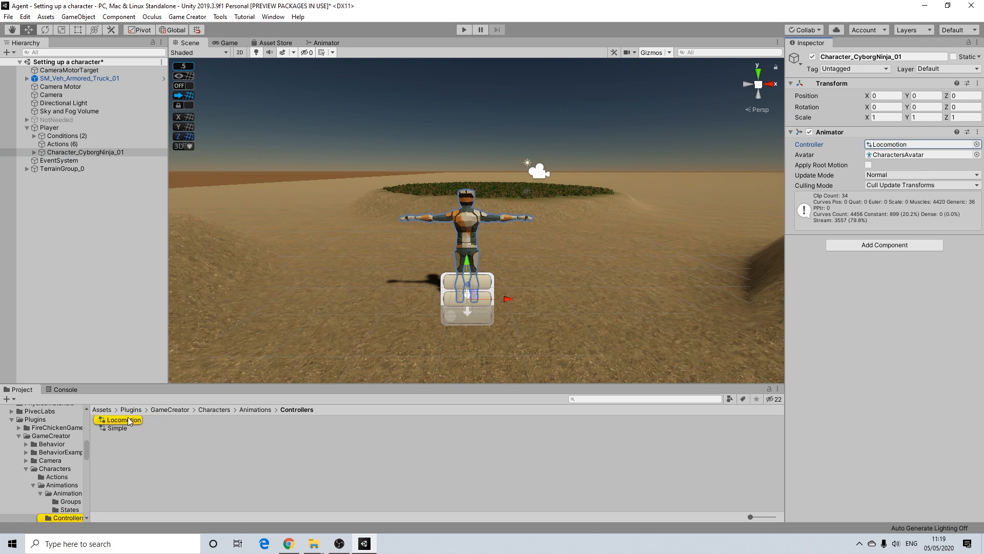
{"action": "scroll", "coordinate": [497, 251], "scroll_direction": "up", "scroll_amount": 2}
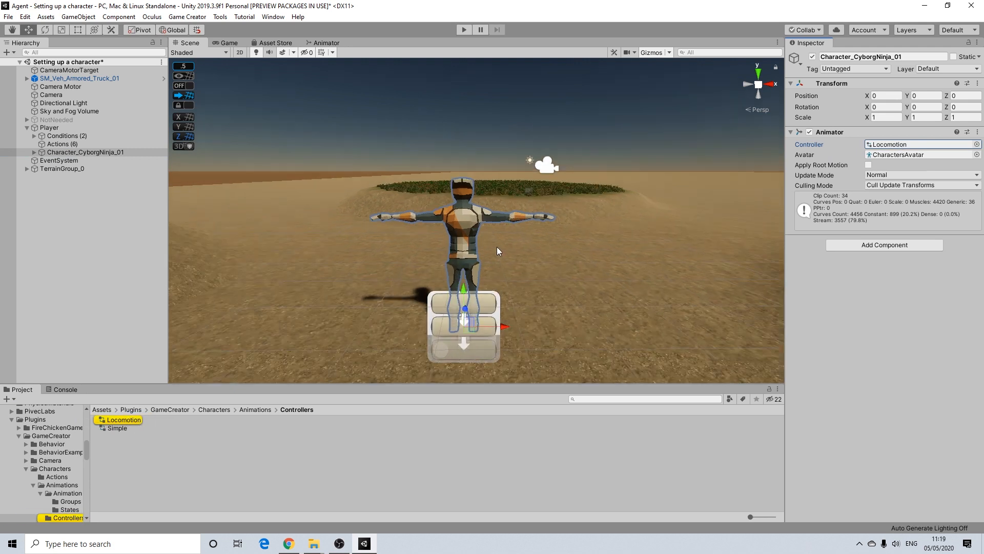
Step: Run the scene, walk the ninja character around to test its movement, and stop play mode
{"action": "left_click", "coordinate": [465, 29]}
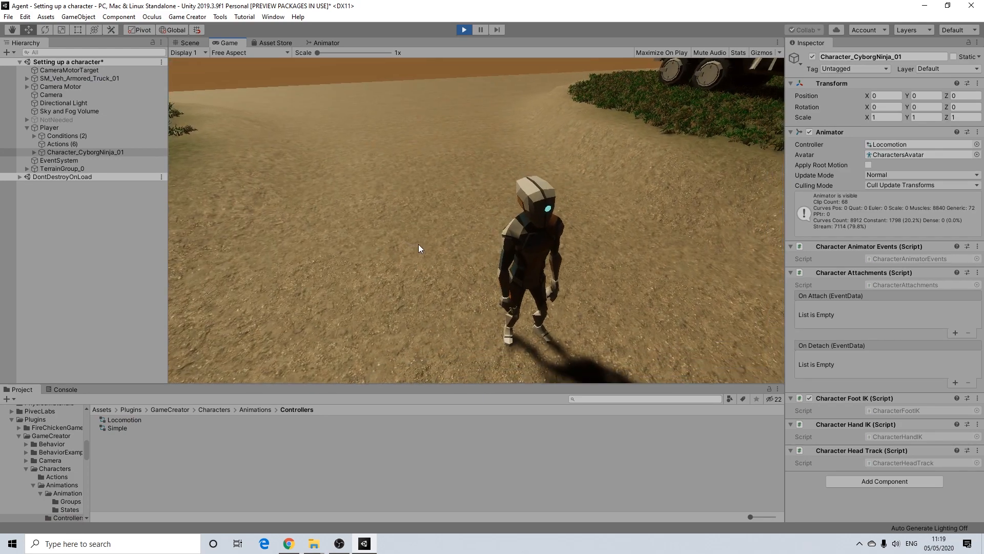
{"action": "key", "text": "w"}
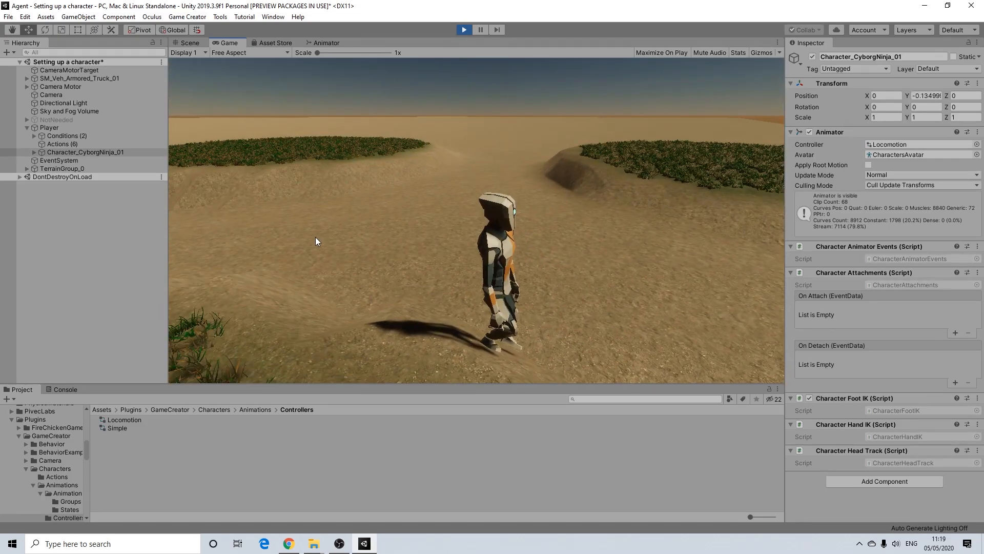
{"action": "key", "text": "w"}
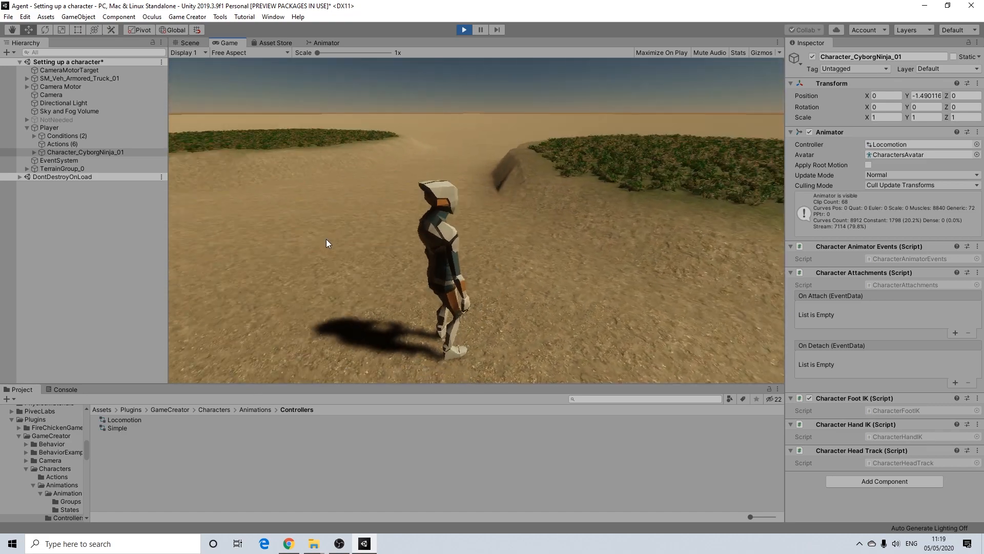
{"action": "key", "text": "w"}
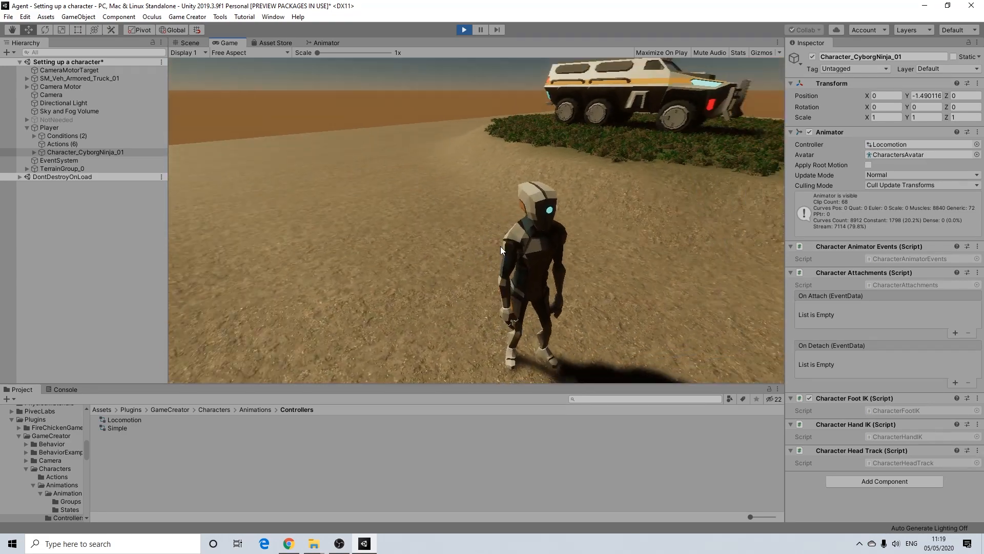
{"action": "key", "text": "s"}
{"action": "key", "text": "d"}
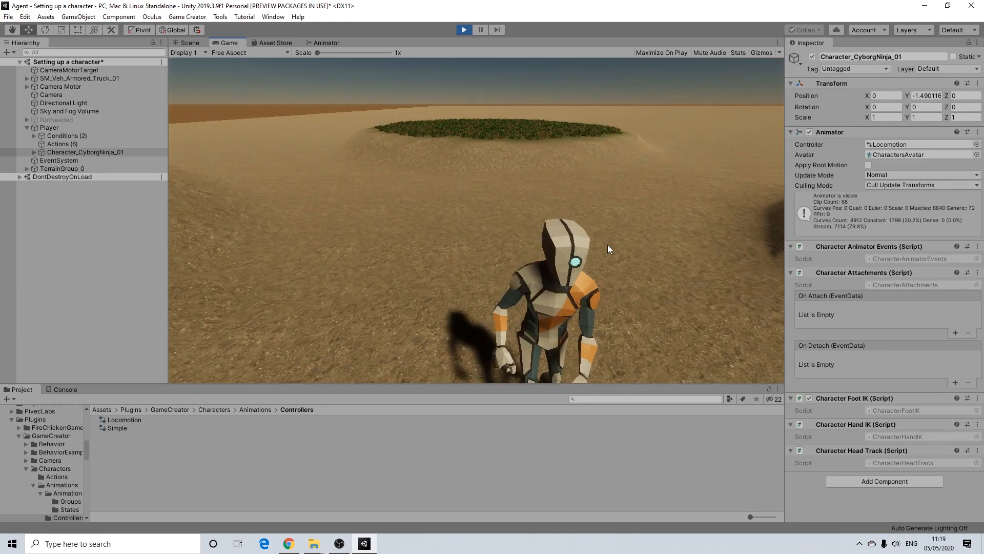
{"action": "key", "text": "w"}
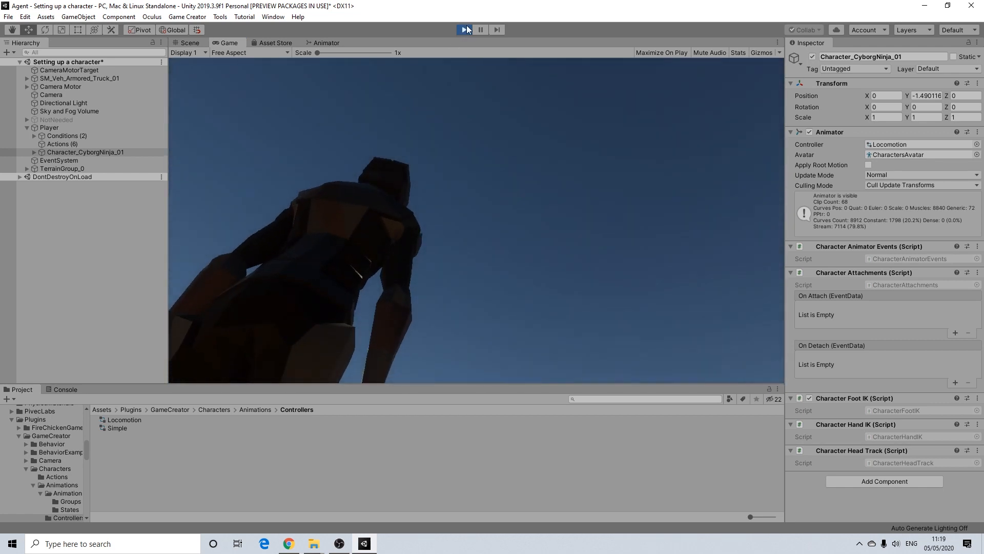
{"action": "left_click", "coordinate": [464, 29]}
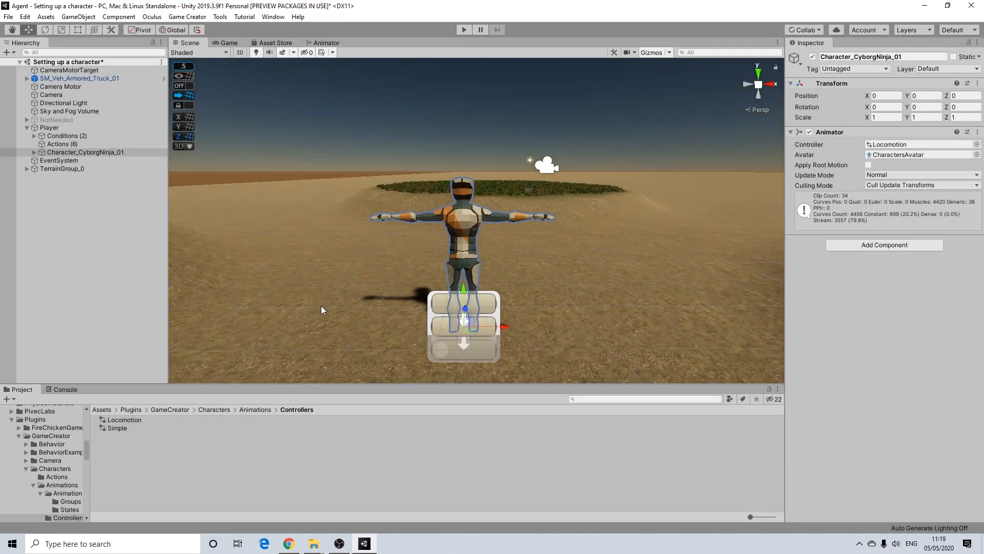
Step: Duplicate the Locomotion animator controller in the Controllers folder
{"action": "left_click", "coordinate": [129, 419]}
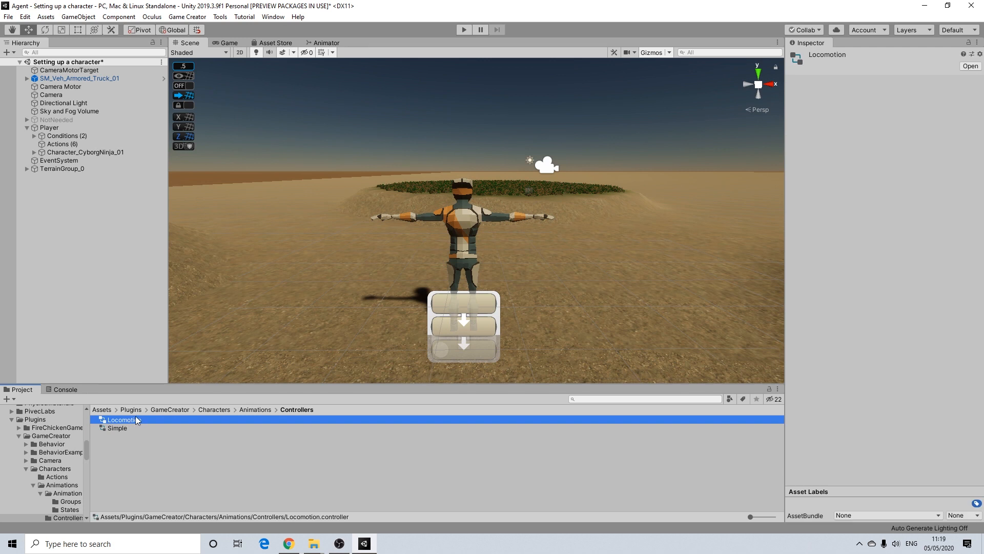
{"action": "double_click", "coordinate": [128, 419]}
Step: Examine which Game Creator character state types can be created as new assets in the Controllers folder
{"action": "right_click", "coordinate": [133, 465]}
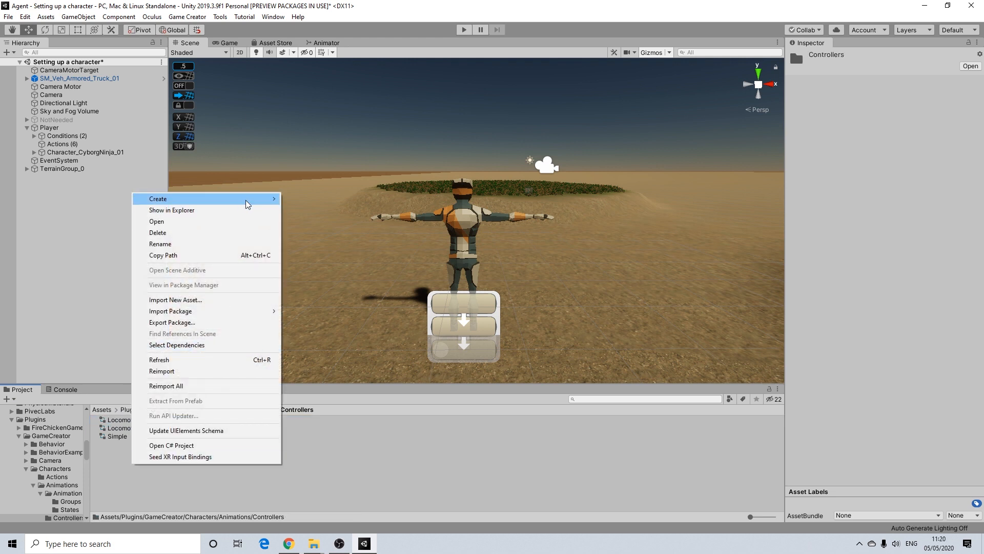
{"action": "mouse_move", "coordinate": [215, 198]}
{"action": "mouse_move", "coordinate": [393, 152]}
{"action": "mouse_move", "coordinate": [444, 154]}
{"action": "mouse_move", "coordinate": [471, 226]}
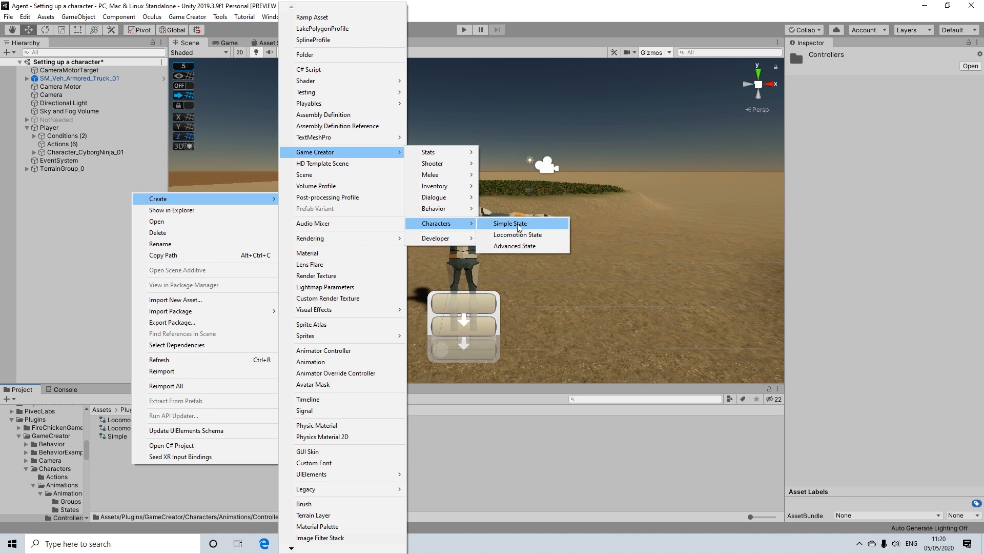
{"action": "left_click", "coordinate": [460, 391]}
{"action": "scroll", "coordinate": [506, 280], "scroll_direction": "up", "scroll_amount": 5}
{"action": "middle_click_drag", "start_coordinate": [474, 271], "coordinate": [503, 293]}
{"action": "scroll", "coordinate": [505, 295], "scroll_direction": "down", "scroll_amount": 3}
{"action": "scroll", "coordinate": [506, 297], "scroll_direction": "up", "scroll_amount": 3}
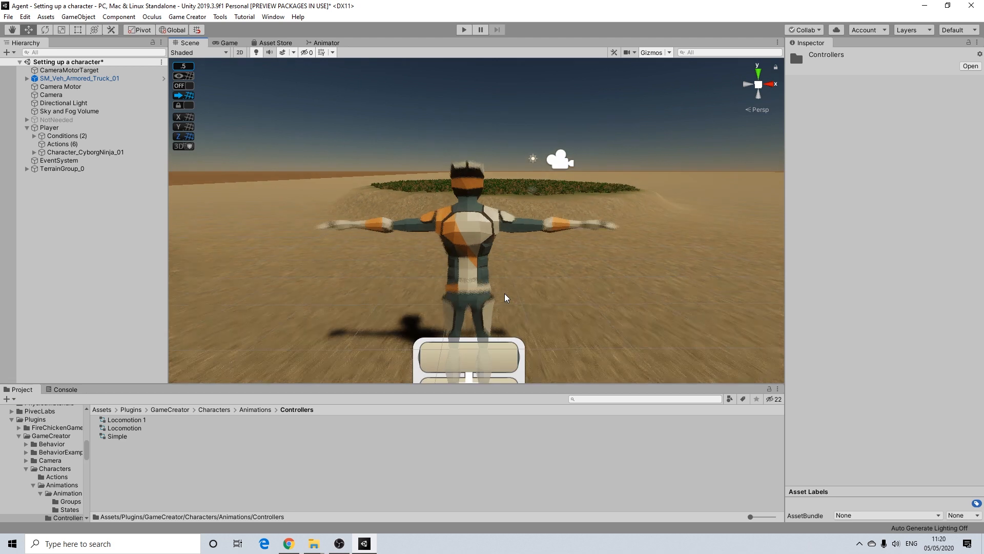
{"action": "scroll", "coordinate": [505, 298], "scroll_direction": "down", "scroll_amount": 1}
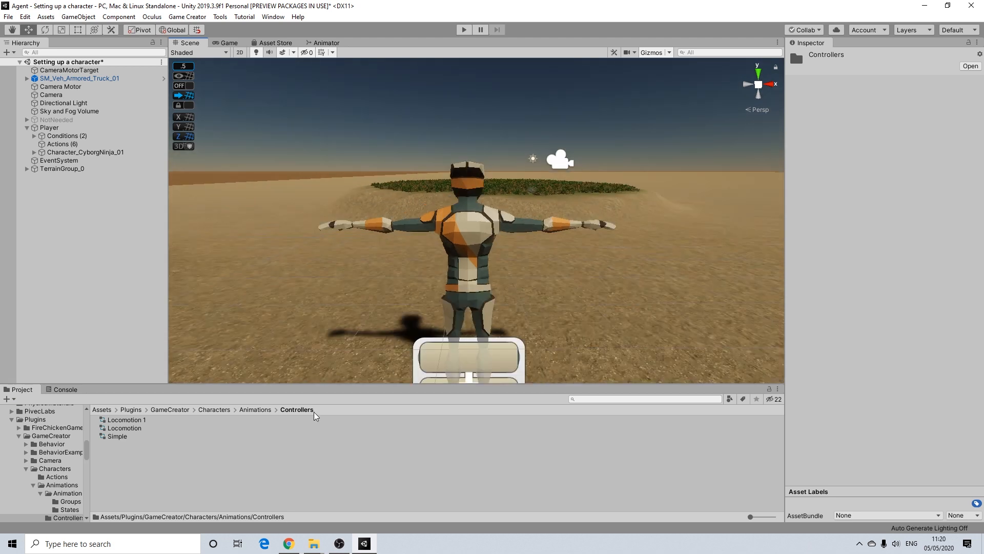
Step: Rename the duplicated controller, Locomotion 1, to LocomotionCustom
{"action": "right_click", "coordinate": [129, 424]}
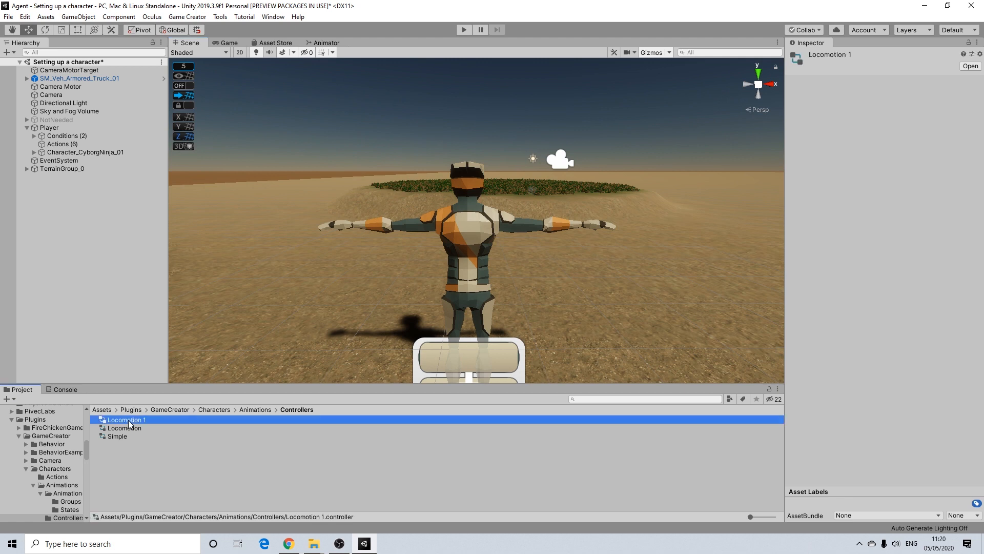
{"action": "left_click", "coordinate": [158, 200]}
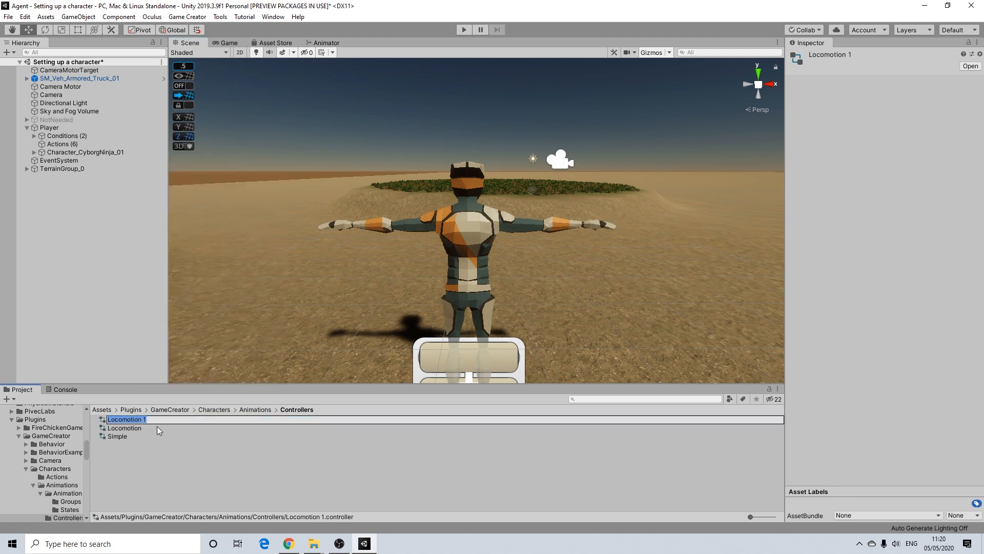
{"action": "type", "text": "custom"}
{"action": "key", "text": "Return"}
{"action": "right_click", "coordinate": [144, 427]}
{"action": "left_click", "coordinate": [164, 207]}
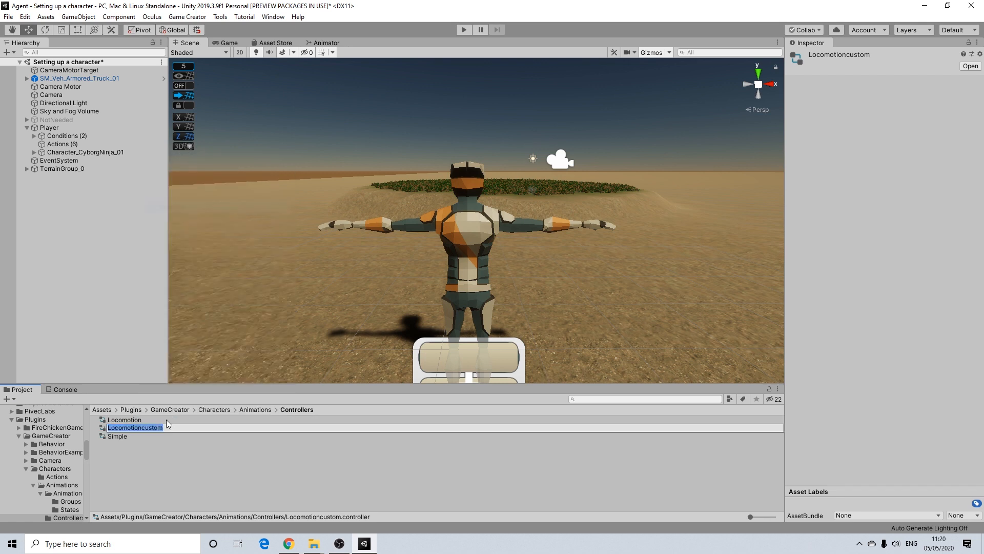
{"action": "left_click", "coordinate": [146, 427]}
{"action": "key", "text": "BackSpace"}
{"action": "type", "text": "C"}
{"action": "key", "text": "Return"}
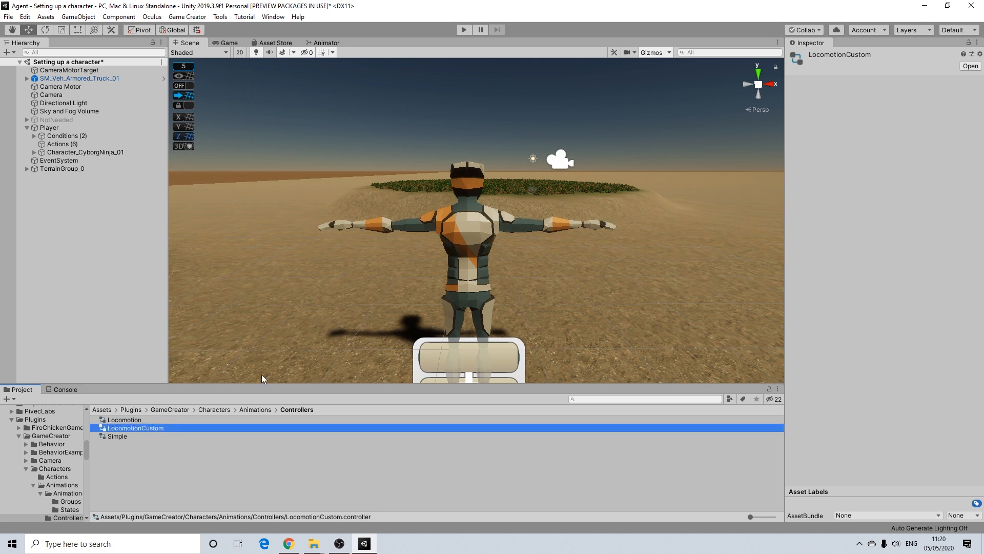
Step: Assign the LocomotionCustom controller to the Animator of Character_CyborgNinja_01
{"action": "middle_click_drag", "start_coordinate": [442, 292], "coordinate": [410, 295]}
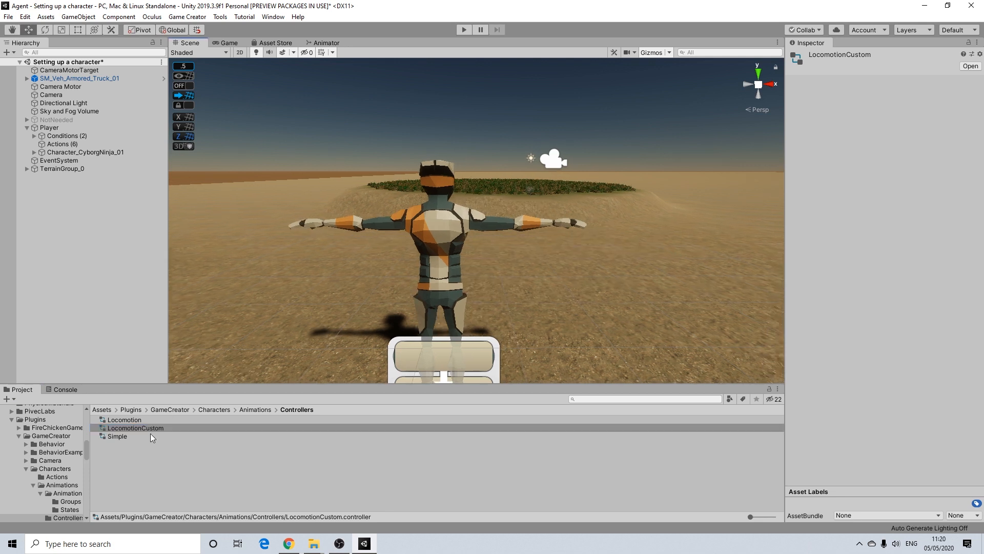
{"action": "scroll", "coordinate": [468, 266], "scroll_direction": "down", "scroll_amount": 3}
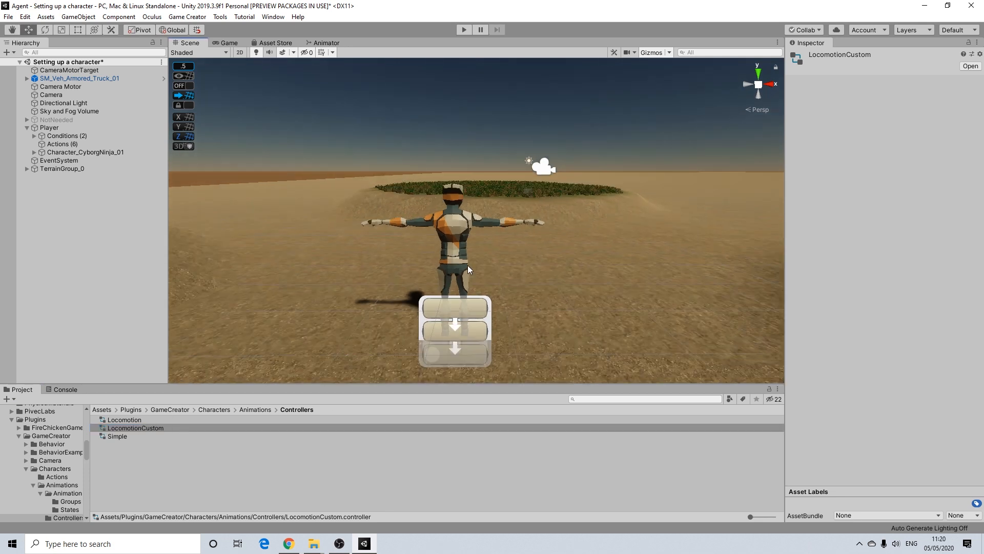
{"action": "scroll", "coordinate": [443, 302], "scroll_direction": "up", "scroll_amount": 5}
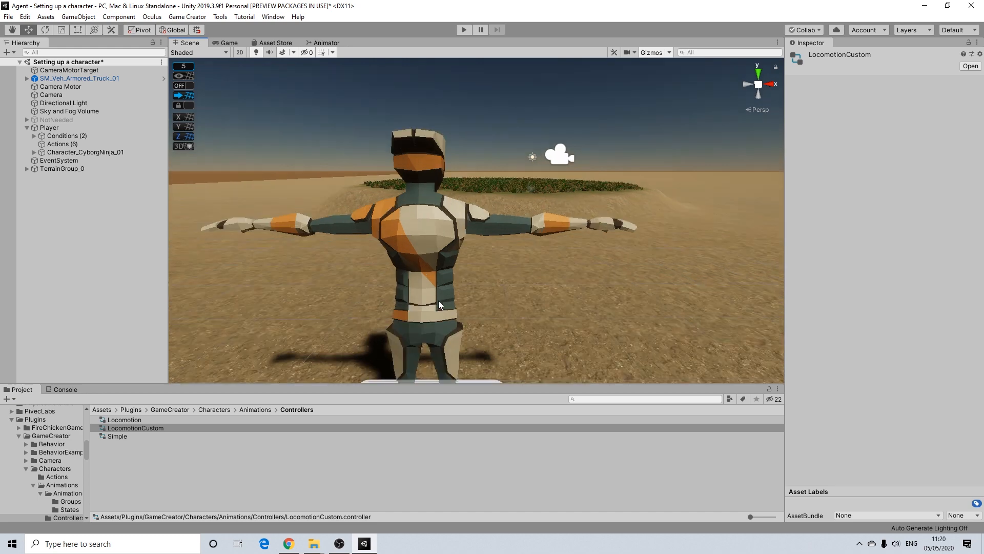
{"action": "left_click_drag", "start_coordinate": [438, 301], "coordinate": [488, 300], "text": "alt"}
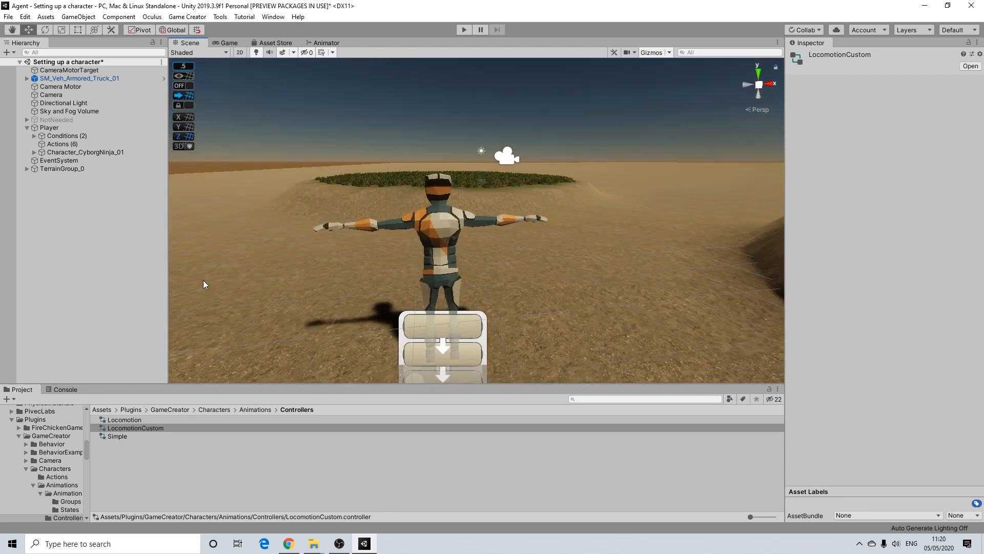
{"action": "left_click", "coordinate": [77, 152]}
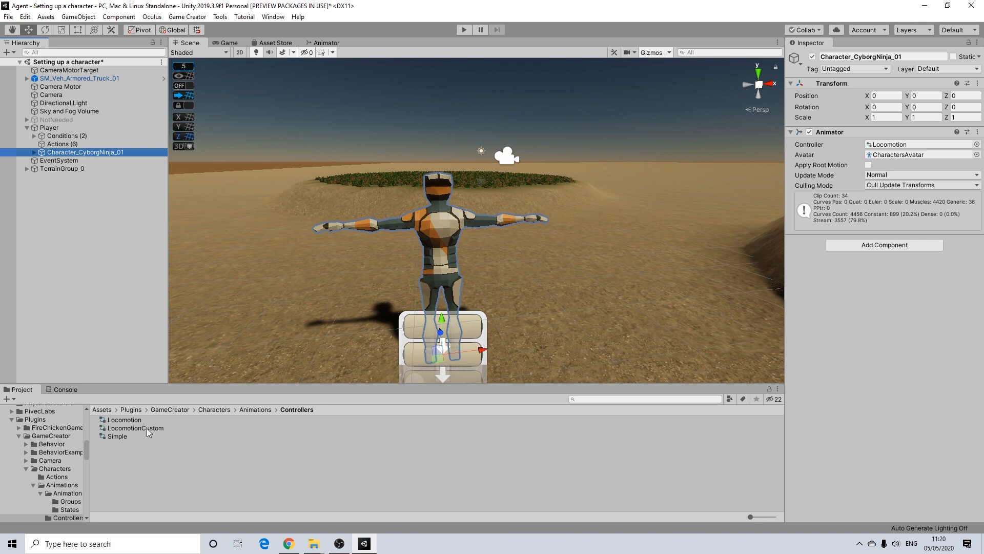
{"action": "left_click_drag", "start_coordinate": [150, 429], "coordinate": [910, 149]}
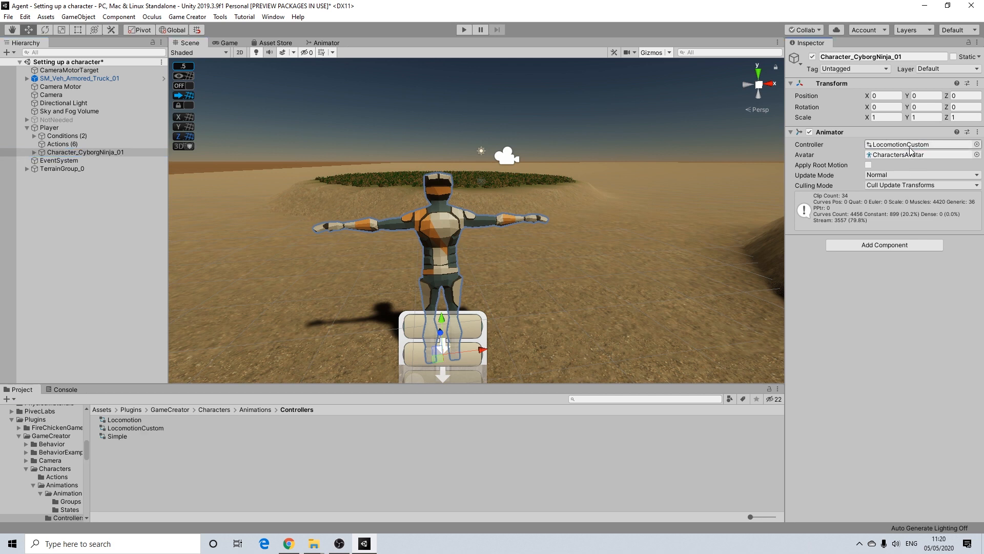
{"action": "scroll", "coordinate": [564, 248], "scroll_direction": "down", "scroll_amount": 2}
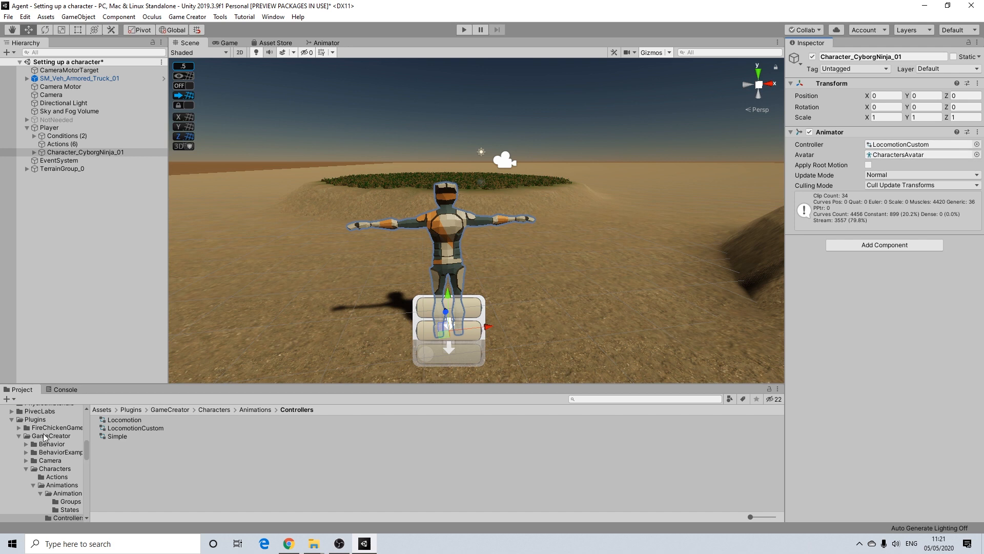
Step: Collapse the Plugins folder and look in the project's Animation folder for the Idle model and the clip it contains
{"action": "left_click", "coordinate": [12, 420]}
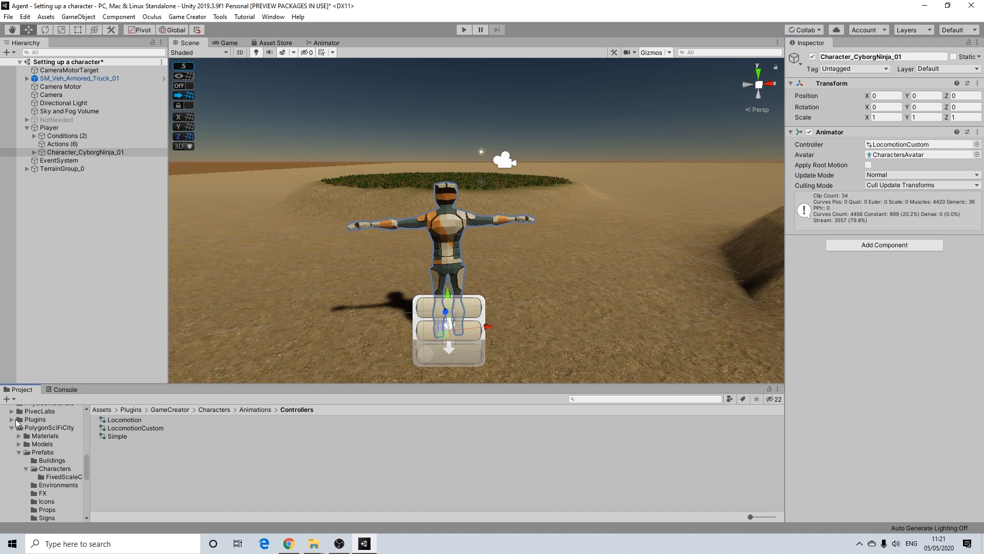
{"action": "scroll", "coordinate": [60, 462], "scroll_direction": "up", "scroll_amount": 12}
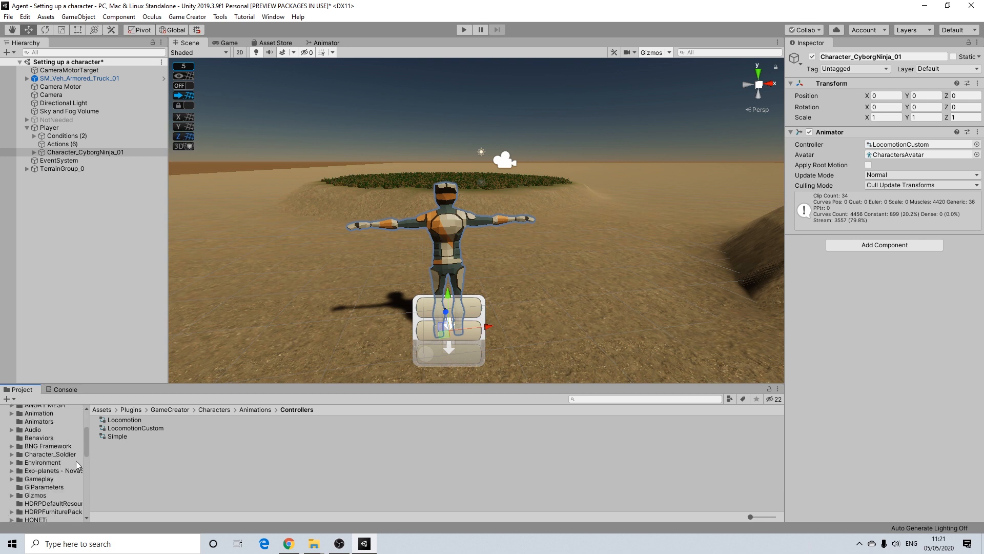
{"action": "scroll", "coordinate": [68, 462], "scroll_direction": "down", "scroll_amount": 2}
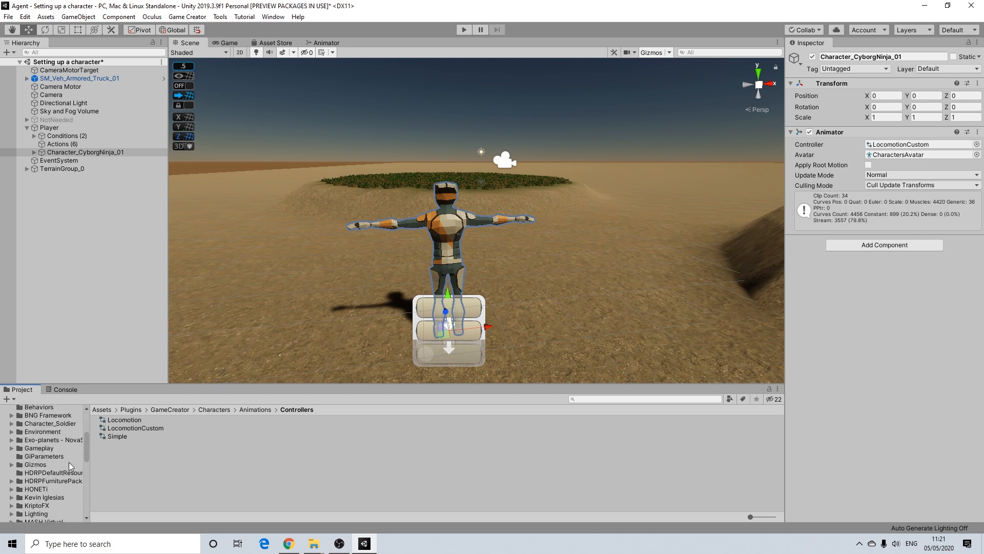
{"action": "scroll", "coordinate": [71, 463], "scroll_direction": "up", "scroll_amount": 4}
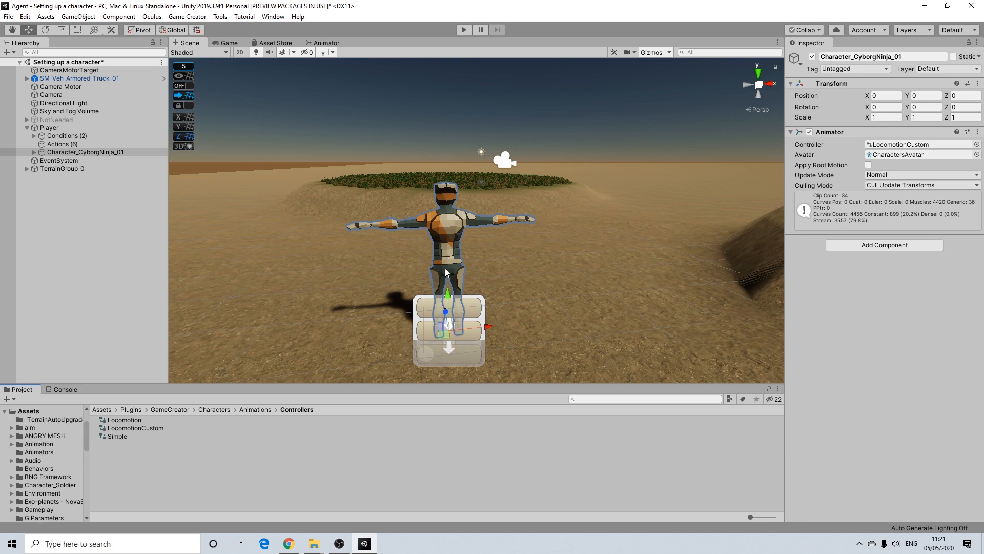
{"action": "scroll", "coordinate": [445, 269], "scroll_direction": "up", "scroll_amount": 2}
{"action": "scroll", "coordinate": [54, 463], "scroll_direction": "down", "scroll_amount": 2}
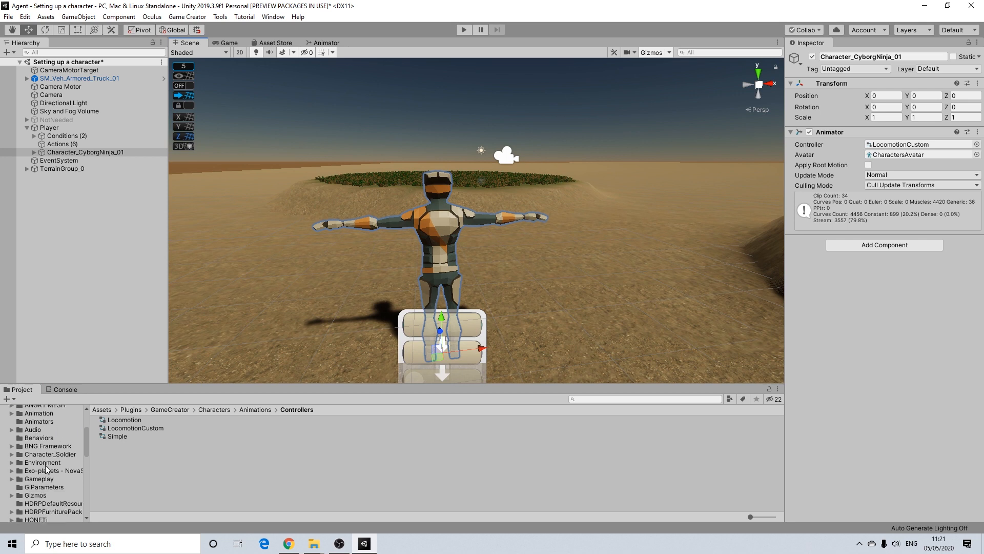
{"action": "scroll", "coordinate": [47, 490], "scroll_direction": "down", "scroll_amount": 2}
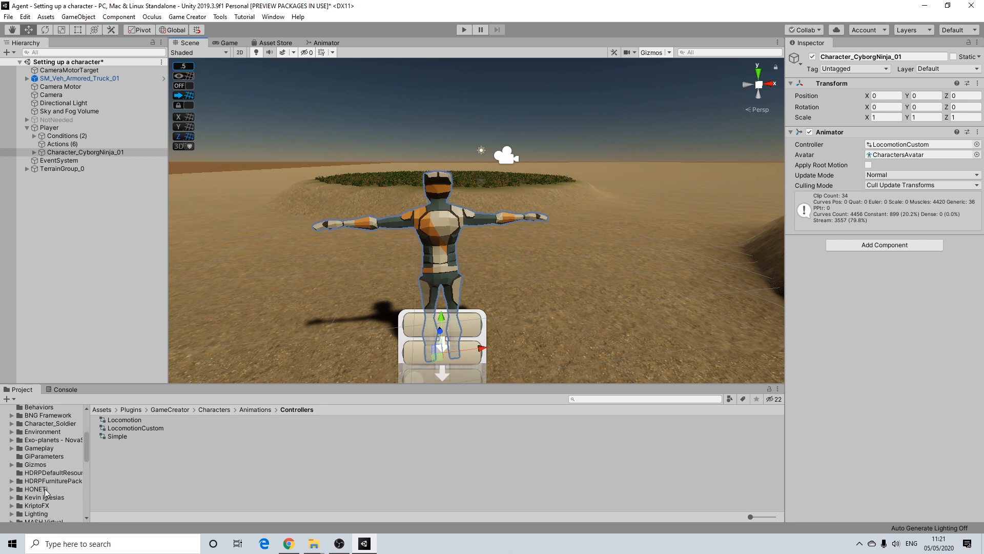
{"action": "scroll", "coordinate": [46, 447], "scroll_direction": "up", "scroll_amount": 2}
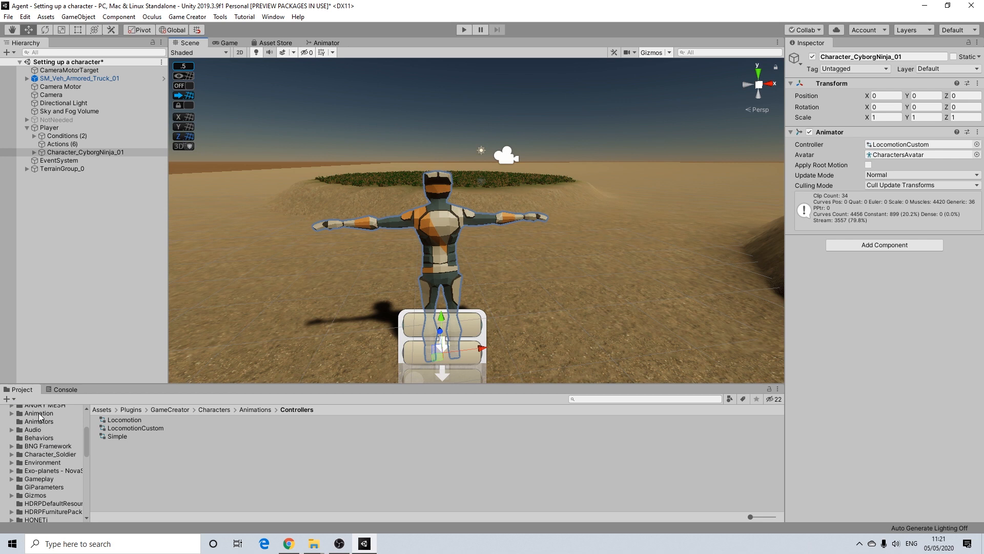
{"action": "left_click", "coordinate": [39, 414]}
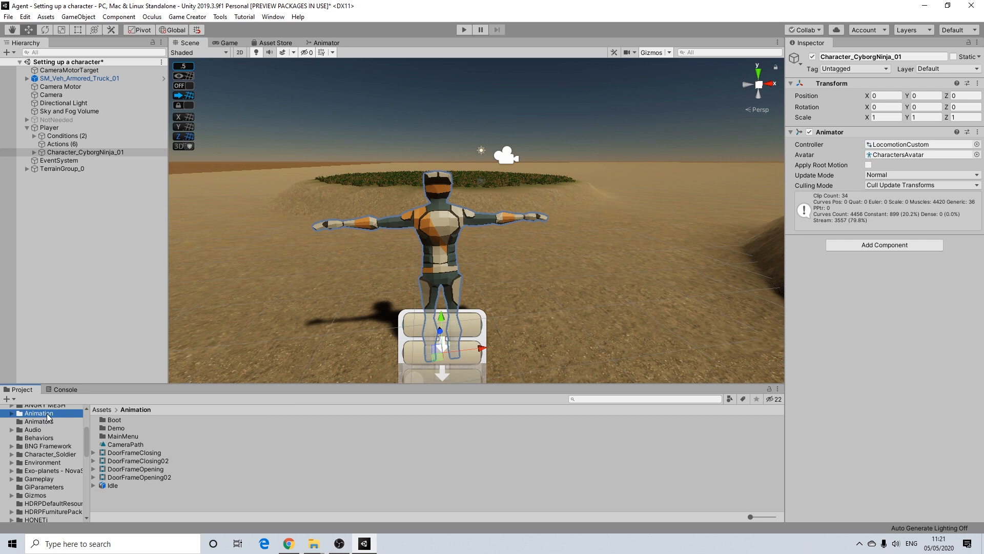
{"action": "left_click", "coordinate": [93, 485]}
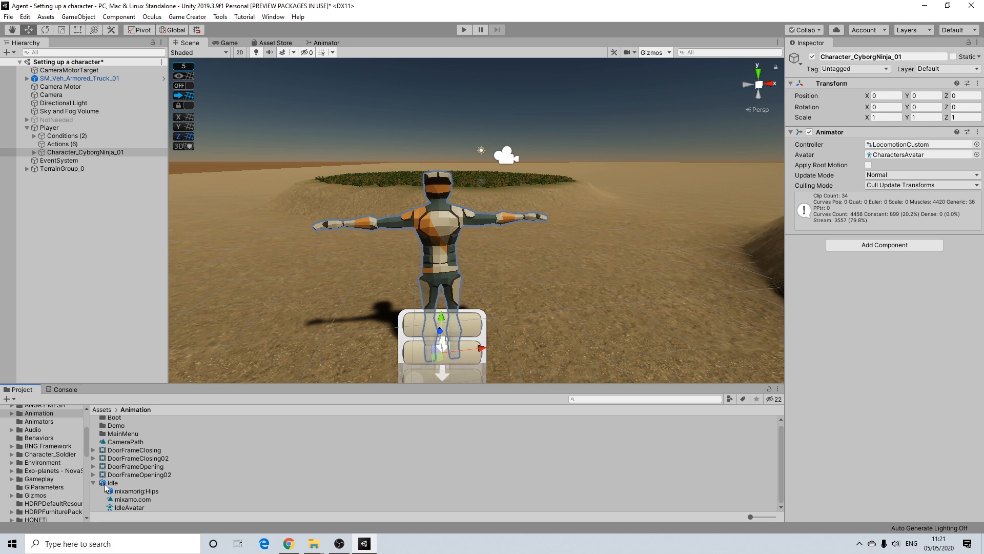
{"action": "scroll", "coordinate": [48, 459], "scroll_direction": "up", "scroll_amount": 2}
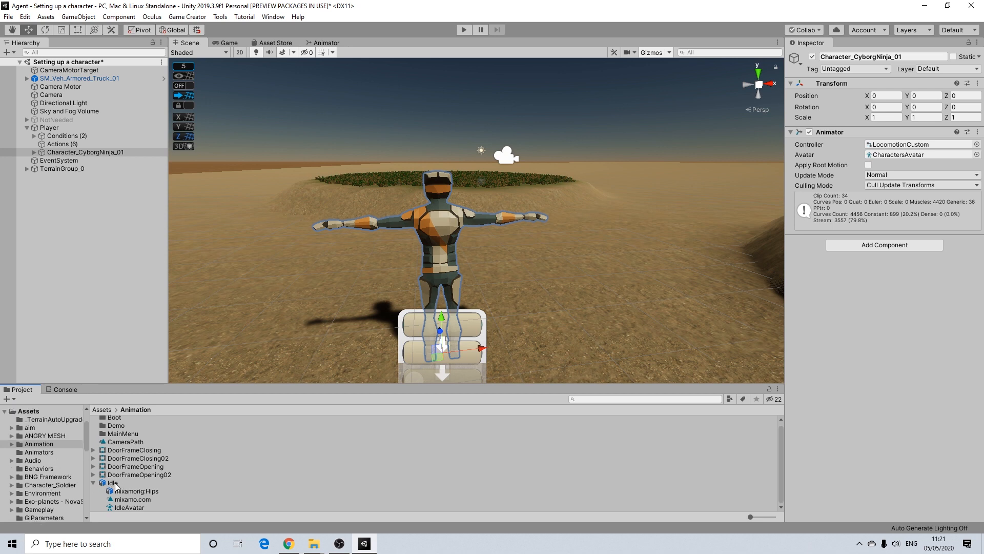
{"action": "scroll", "coordinate": [50, 464], "scroll_direction": "down", "scroll_amount": 4}
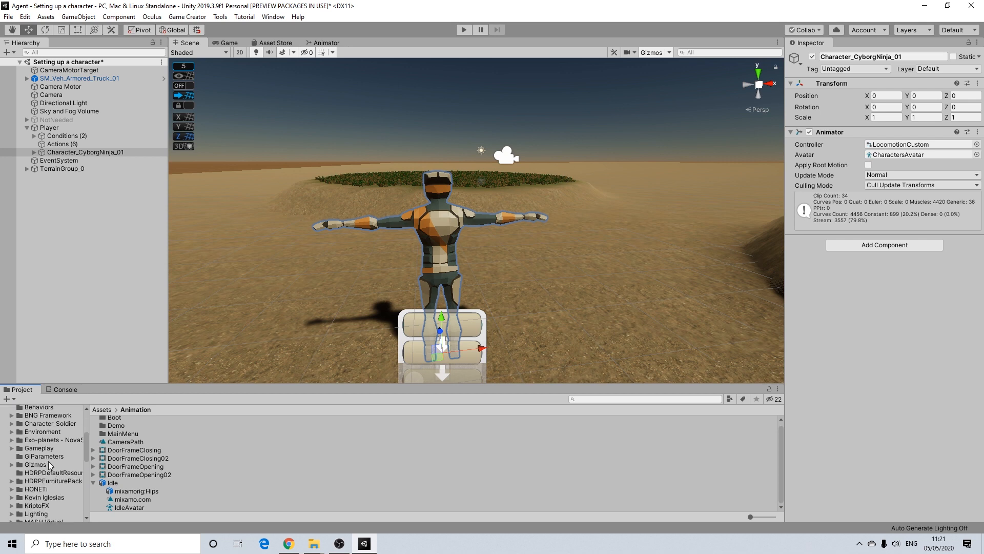
{"action": "scroll", "coordinate": [50, 464], "scroll_direction": "up", "scroll_amount": 2}
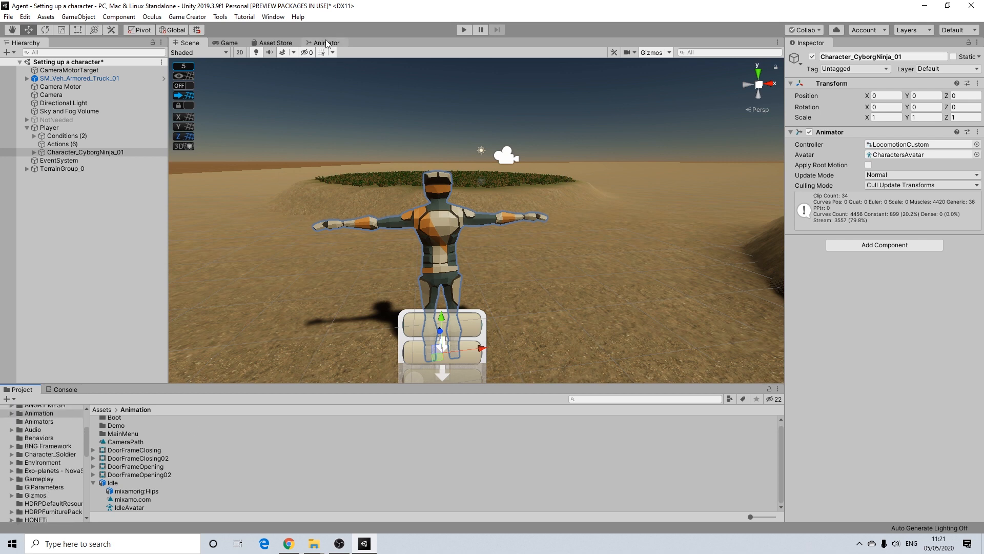
Step: Open the LocomotionCustom controller for editing and enter the Movement blend tree on its Base Layer
{"action": "left_click", "coordinate": [906, 146]}
{"action": "double_click", "coordinate": [905, 146]}
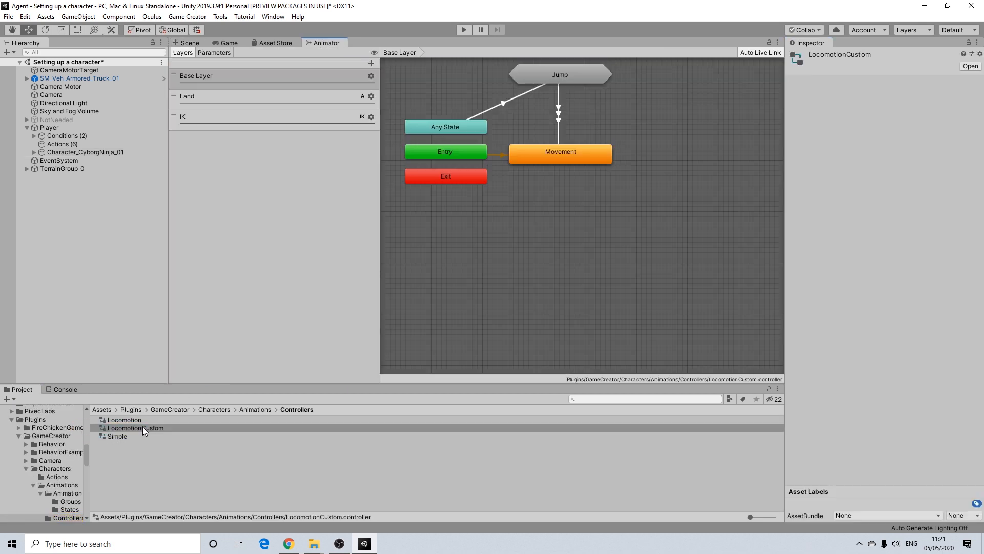
{"action": "middle_click_drag", "start_coordinate": [516, 162], "coordinate": [506, 247]}
{"action": "scroll", "coordinate": [506, 247], "scroll_direction": "down", "scroll_amount": 5}
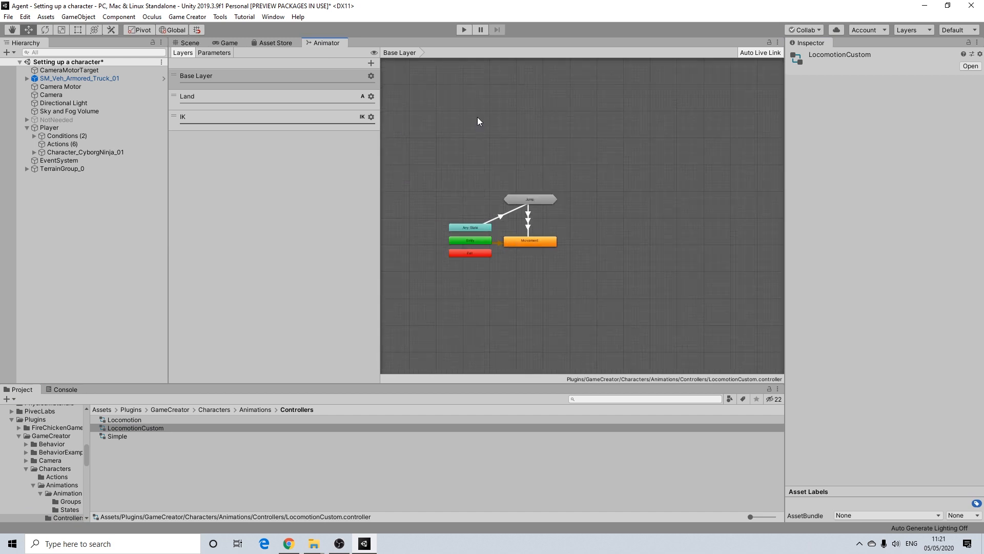
{"action": "scroll", "coordinate": [513, 257], "scroll_direction": "up", "scroll_amount": 5}
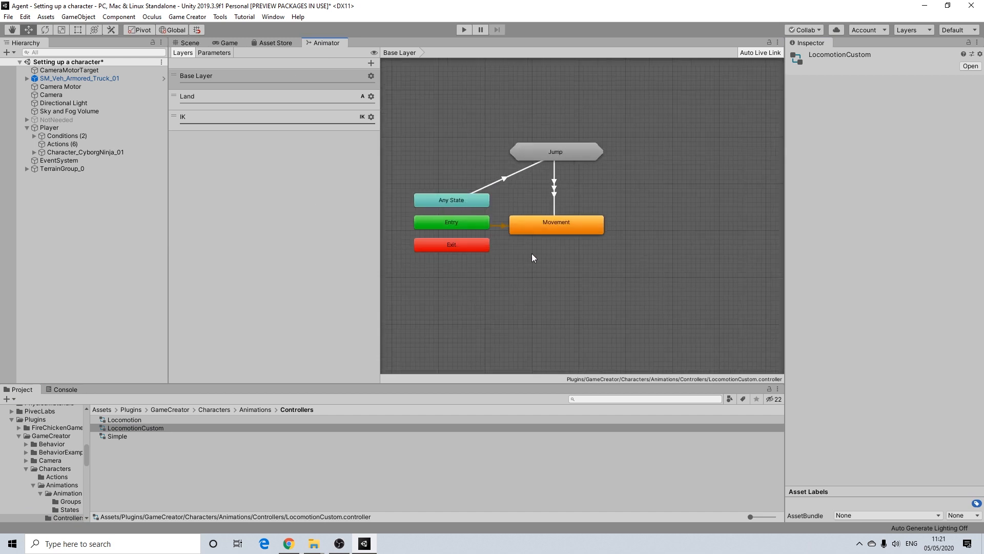
{"action": "left_click", "coordinate": [263, 75]}
{"action": "middle_click_drag", "start_coordinate": [524, 229], "coordinate": [548, 245]}
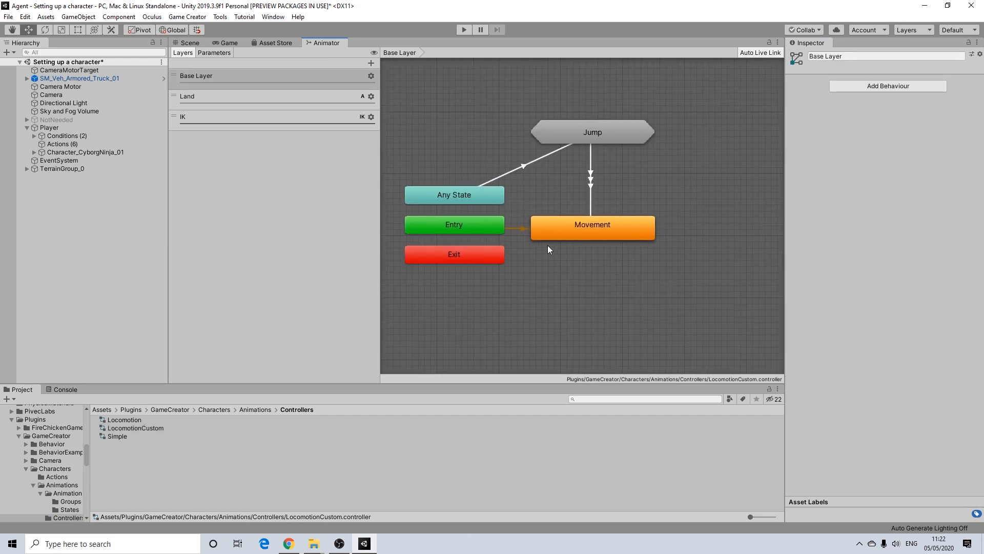
{"action": "double_click", "coordinate": [598, 230]}
{"action": "scroll", "coordinate": [616, 236], "scroll_direction": "down", "scroll_amount": 5}
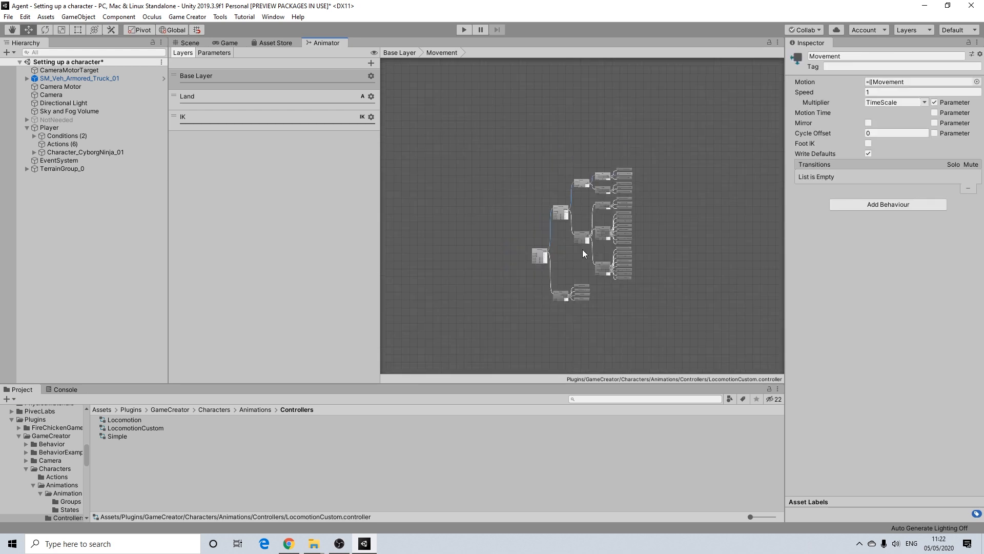
Step: Examine the Movement blend tree's Airborne, Grounded and Dashing branches, including the clips under Idle, Walk and Run
{"action": "scroll", "coordinate": [555, 251], "scroll_direction": "up", "scroll_amount": 3}
{"action": "scroll", "coordinate": [525, 241], "scroll_direction": "up", "scroll_amount": 4}
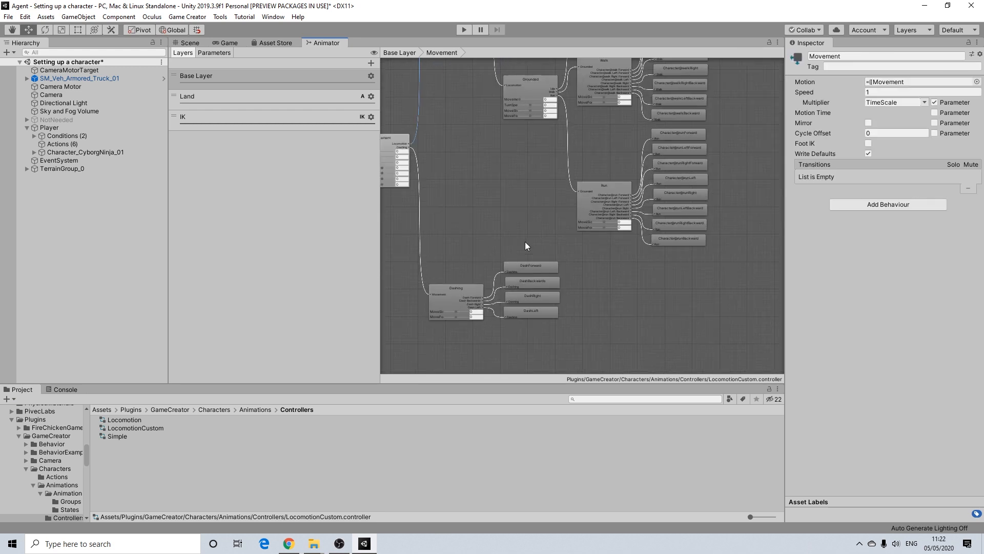
{"action": "middle_click_drag", "start_coordinate": [559, 180], "coordinate": [495, 364]}
{"action": "middle_click_drag", "start_coordinate": [534, 166], "coordinate": [515, 196]}
{"action": "scroll", "coordinate": [528, 204], "scroll_direction": "up", "scroll_amount": 3}
{"action": "scroll", "coordinate": [502, 205], "scroll_direction": "down", "scroll_amount": 5}
{"action": "scroll", "coordinate": [525, 257], "scroll_direction": "up", "scroll_amount": 5}
{"action": "scroll", "coordinate": [525, 257], "scroll_direction": "down", "scroll_amount": 5}
{"action": "middle_click_drag", "start_coordinate": [530, 281], "coordinate": [512, 334]}
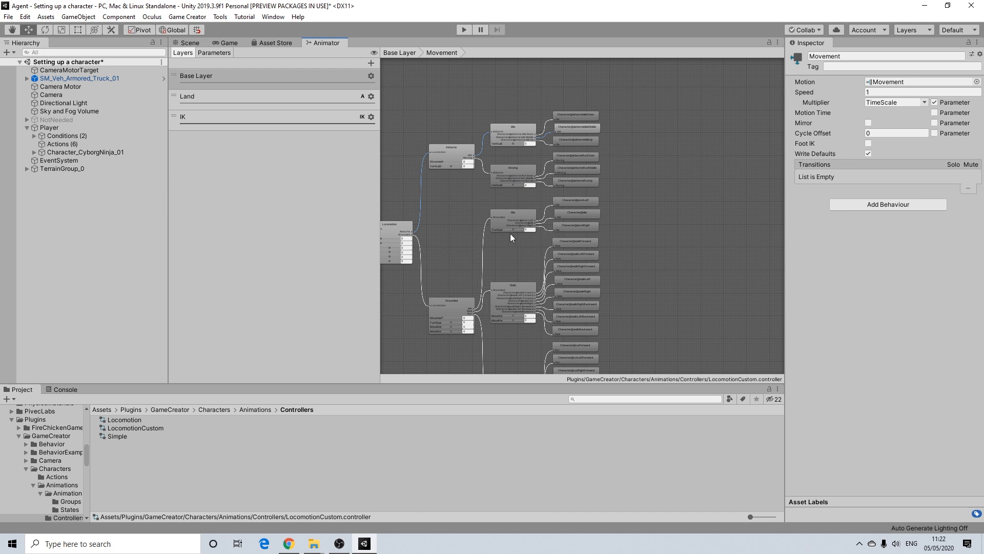
{"action": "middle_click_drag", "start_coordinate": [517, 246], "coordinate": [524, 172]}
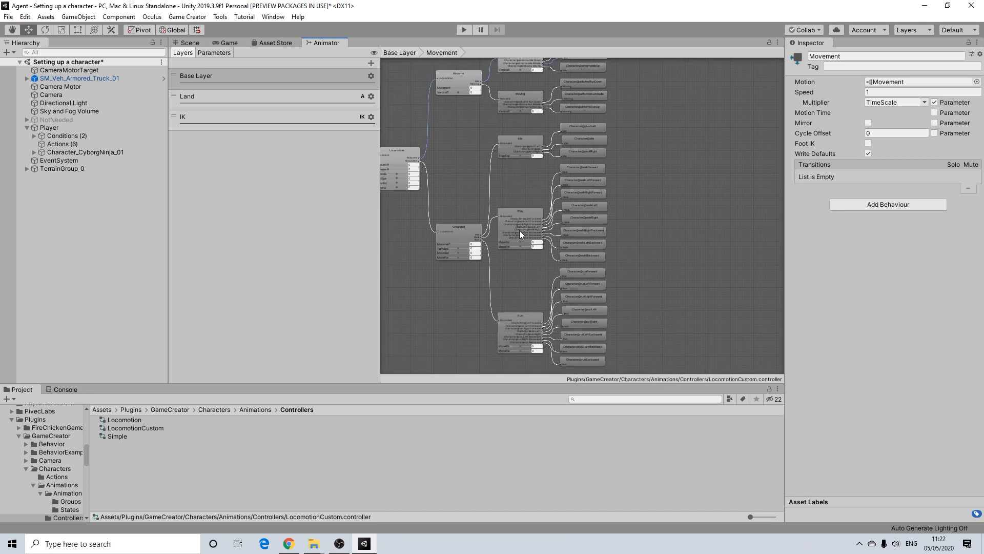
{"action": "middle_click_drag", "start_coordinate": [529, 299], "coordinate": [522, 241]}
{"action": "scroll", "coordinate": [522, 241], "scroll_direction": "up", "scroll_amount": 3}
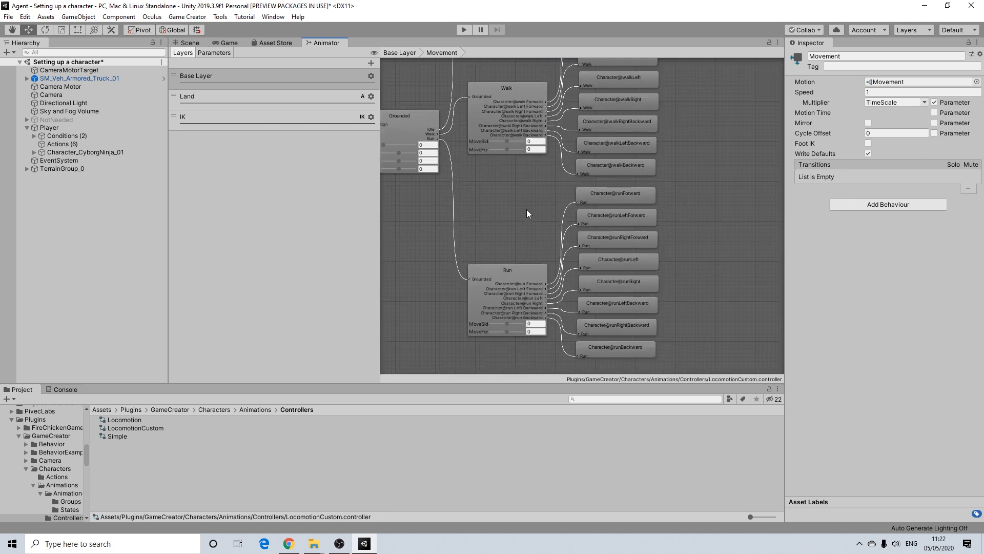
{"action": "scroll", "coordinate": [527, 202], "scroll_direction": "down", "scroll_amount": 2}
{"action": "middle_click_drag", "start_coordinate": [527, 203], "coordinate": [519, 269]}
{"action": "middle_click_drag", "start_coordinate": [521, 224], "coordinate": [512, 279]}
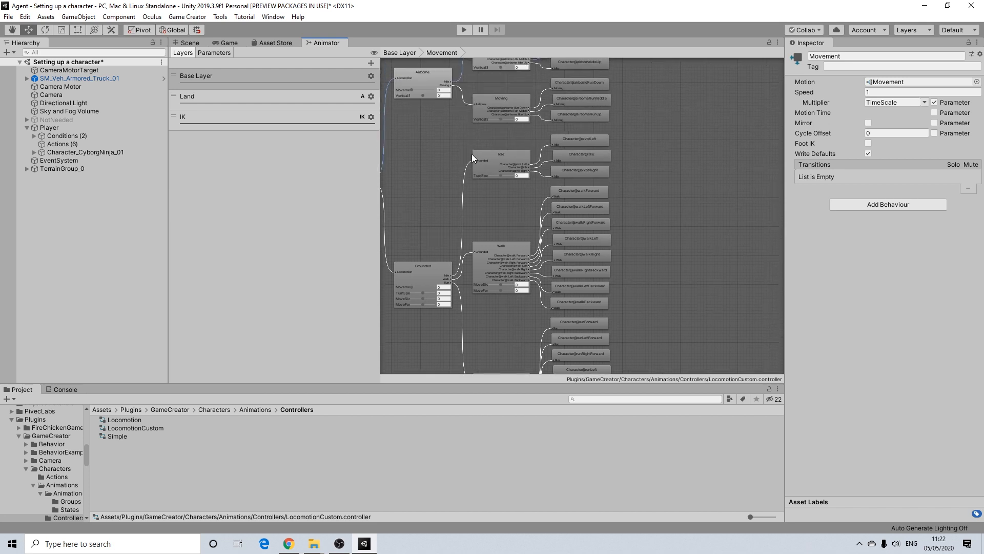
{"action": "middle_click_drag", "start_coordinate": [472, 154], "coordinate": [491, 213]}
{"action": "scroll", "coordinate": [513, 202], "scroll_direction": "up", "scroll_amount": 2}
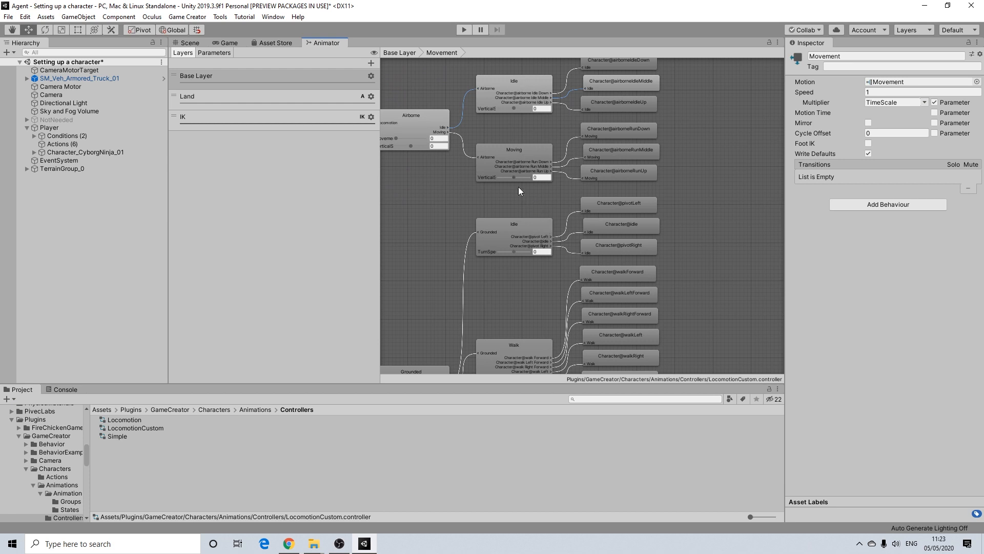
{"action": "scroll", "coordinate": [518, 186], "scroll_direction": "down", "scroll_amount": 3}
{"action": "middle_click_drag", "start_coordinate": [521, 243], "coordinate": [519, 144]}
{"action": "scroll", "coordinate": [530, 159], "scroll_direction": "up", "scroll_amount": 2}
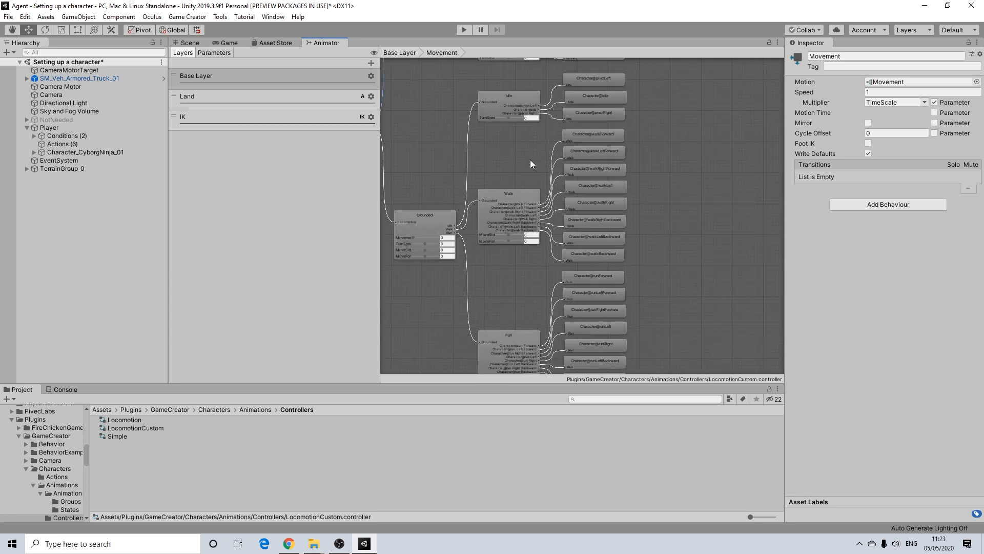
Step: Locate the Character@idle clip used by the grounded Idle blend tree and inspect its loop and root transform settings
{"action": "left_click", "coordinate": [528, 98]}
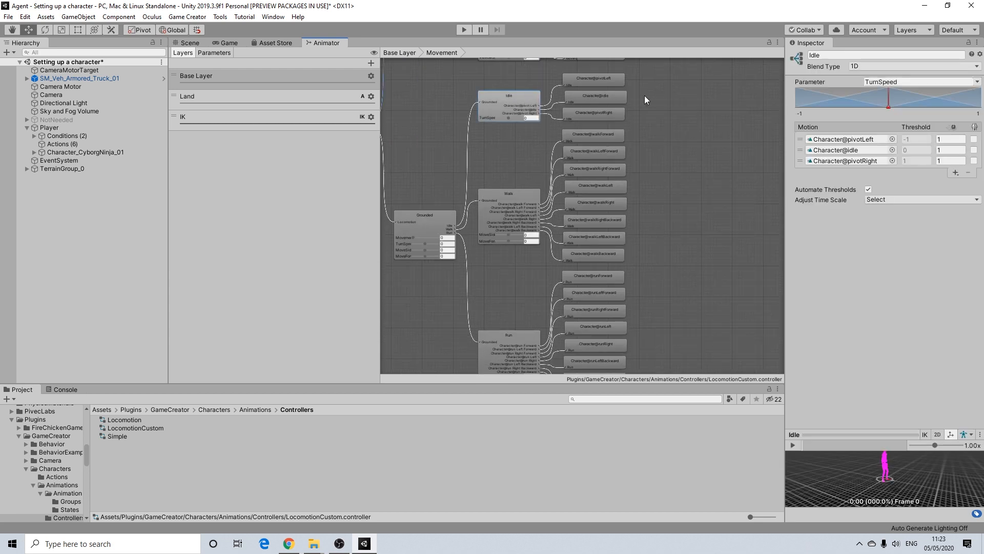
{"action": "left_click", "coordinate": [840, 150]}
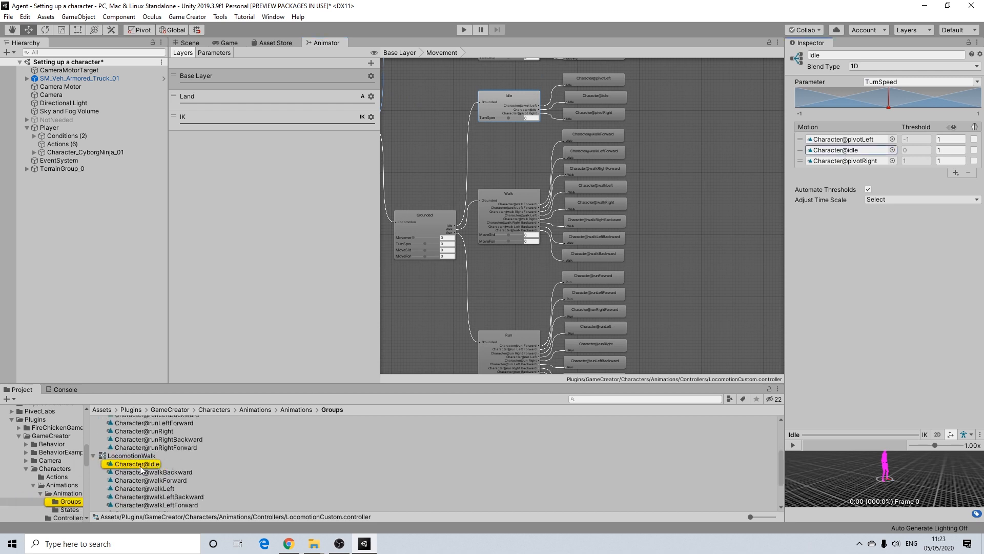
{"action": "left_click", "coordinate": [143, 463]}
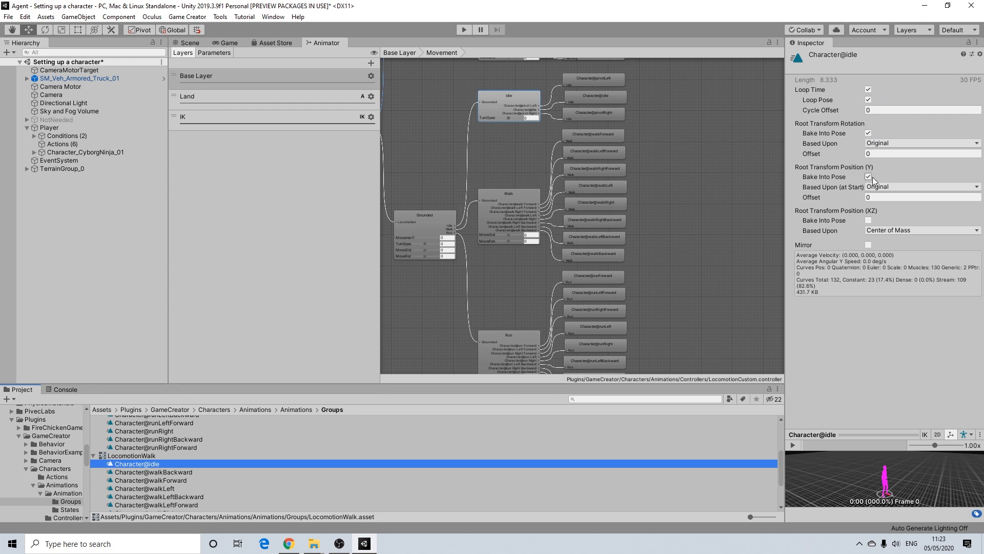
{"action": "left_click", "coordinate": [872, 197]}
{"action": "mouse_move", "coordinate": [877, 229]}
Step: Inspect the animation and rig import settings of the Idle model in the project's Animation folder
{"action": "scroll", "coordinate": [30, 438], "scroll_direction": "up", "scroll_amount": 10}
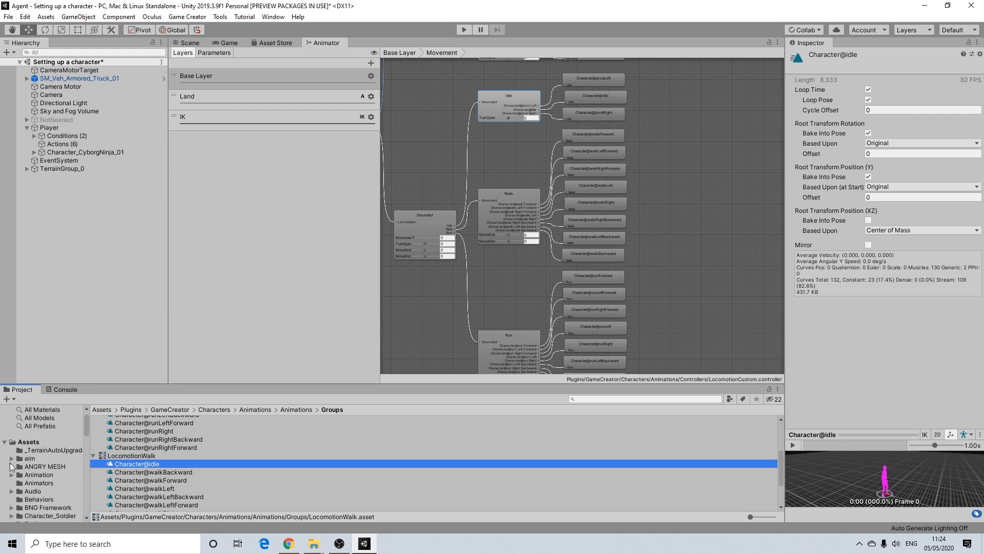
{"action": "left_click", "coordinate": [39, 482]}
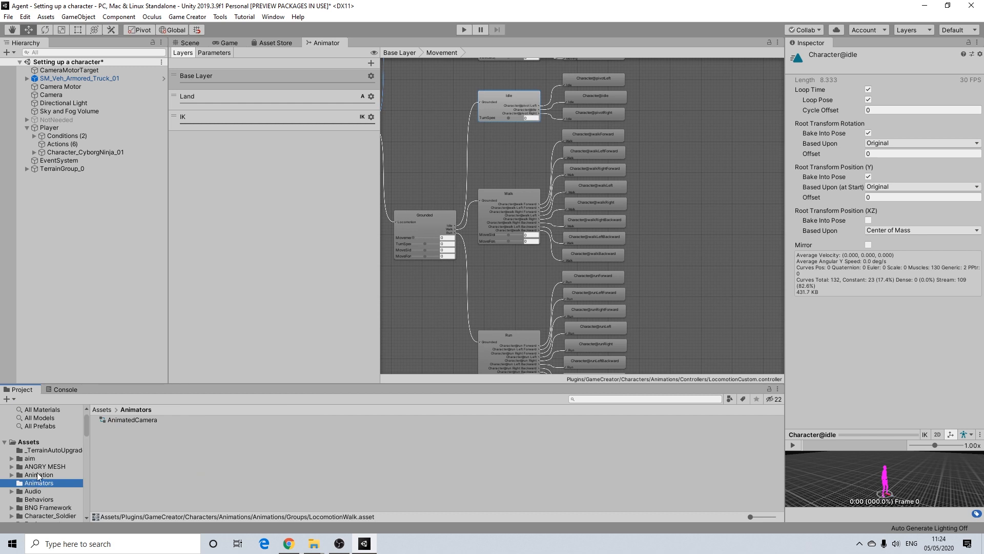
{"action": "left_click", "coordinate": [38, 475]}
{"action": "left_click", "coordinate": [113, 485]}
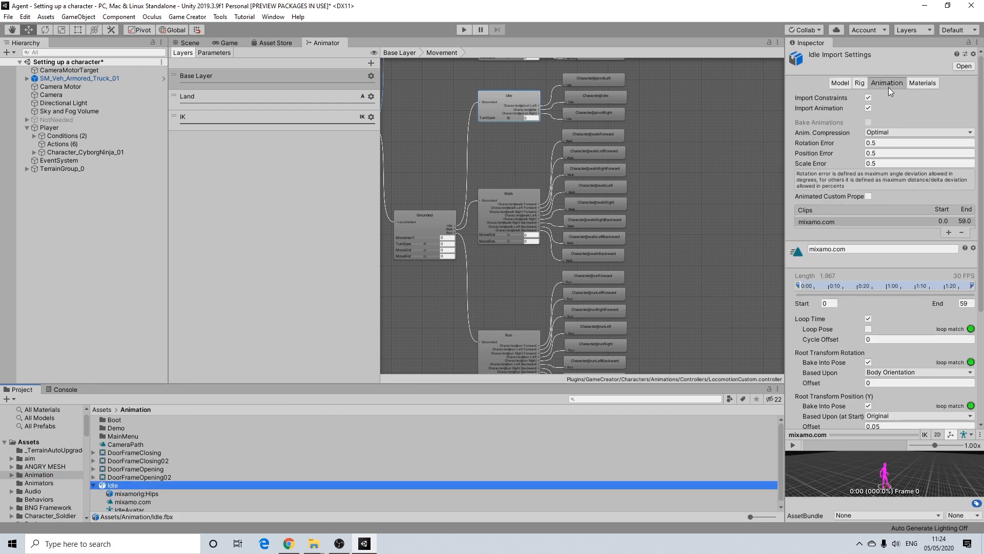
{"action": "left_click", "coordinate": [889, 86]}
{"action": "scroll", "coordinate": [853, 375], "scroll_direction": "down", "scroll_amount": 5}
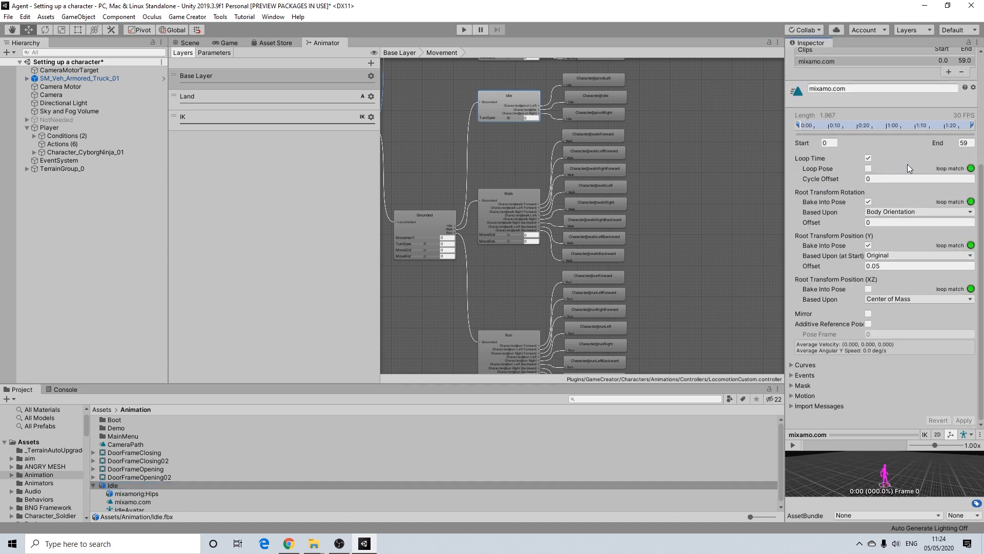
{"action": "scroll", "coordinate": [871, 211], "scroll_direction": "up", "scroll_amount": 5}
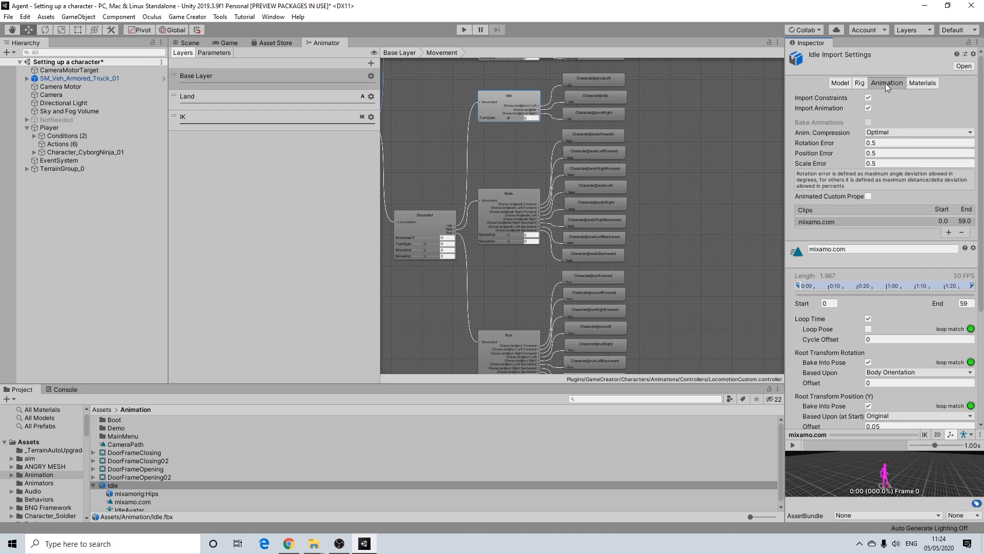
{"action": "scroll", "coordinate": [893, 296], "scroll_direction": "down", "scroll_amount": 5}
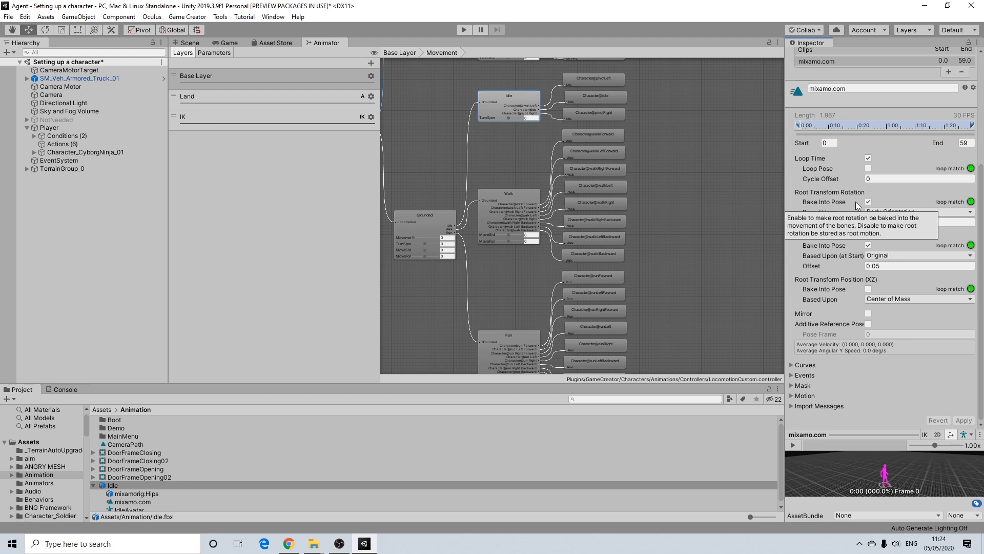
{"action": "scroll", "coordinate": [857, 201], "scroll_direction": "up", "scroll_amount": 5}
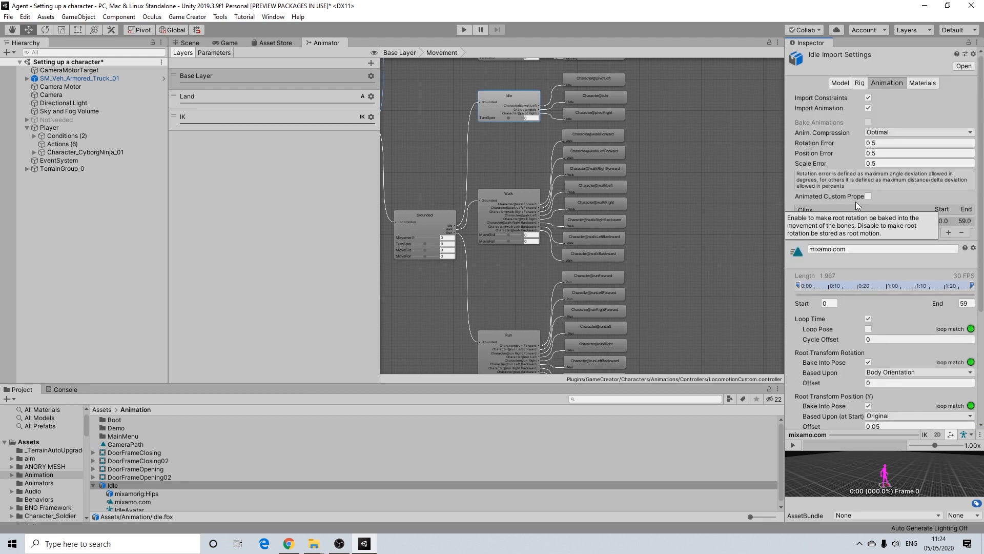
{"action": "left_click", "coordinate": [860, 85]}
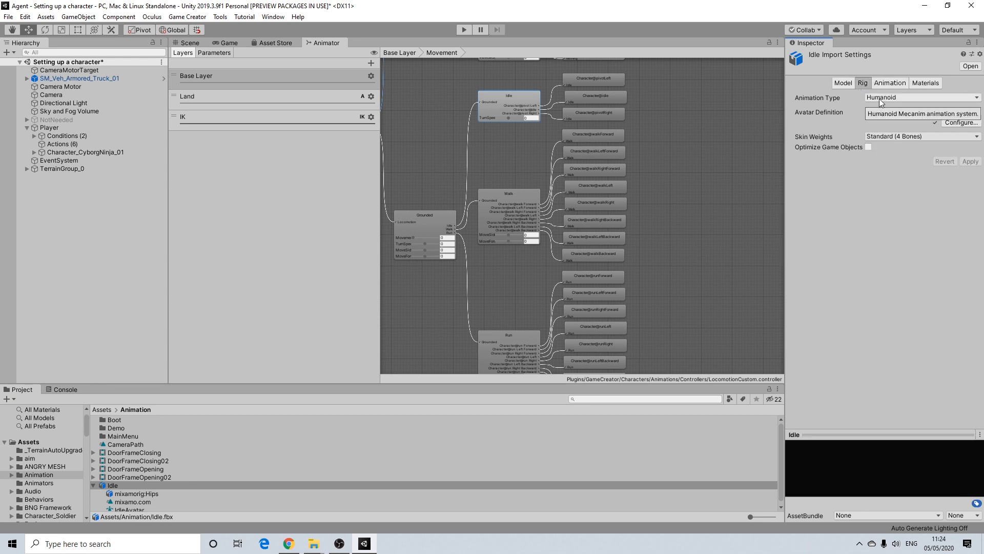
Step: Examine the Idle model's rig animation type options and the mixamo.com clip's loop and root transform settings
{"action": "left_click", "coordinate": [879, 99]}
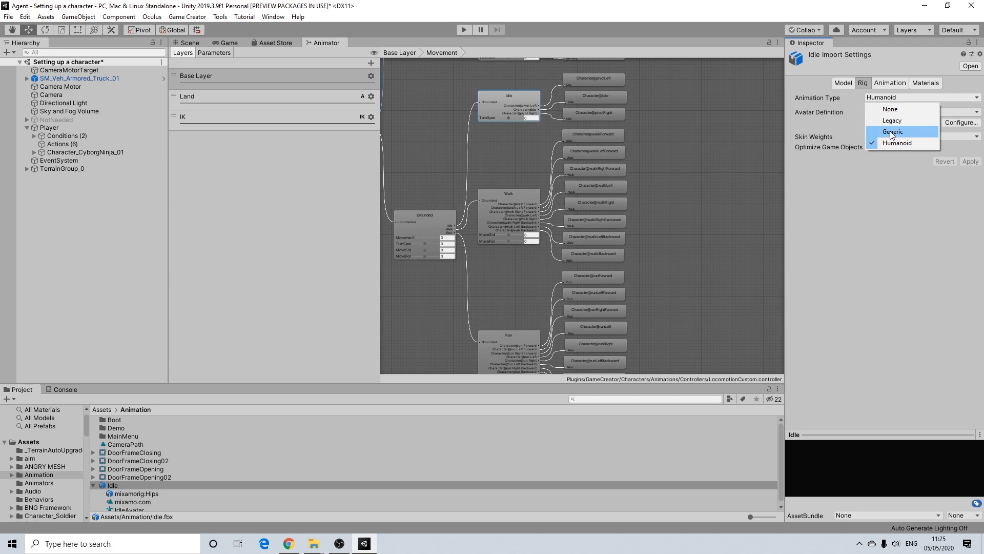
{"action": "left_click", "coordinate": [882, 165]}
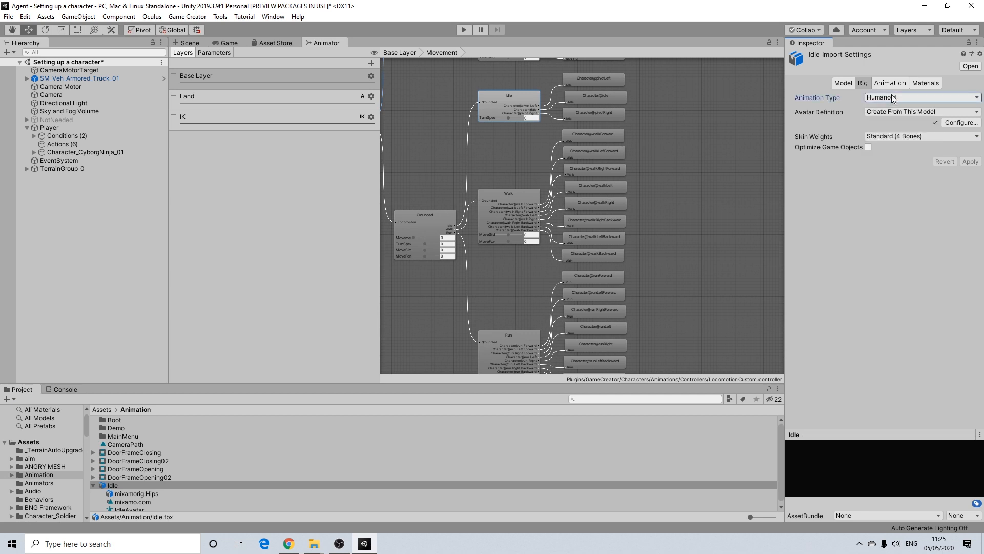
{"action": "left_click", "coordinate": [887, 82]}
{"action": "scroll", "coordinate": [871, 205], "scroll_direction": "down", "scroll_amount": 3}
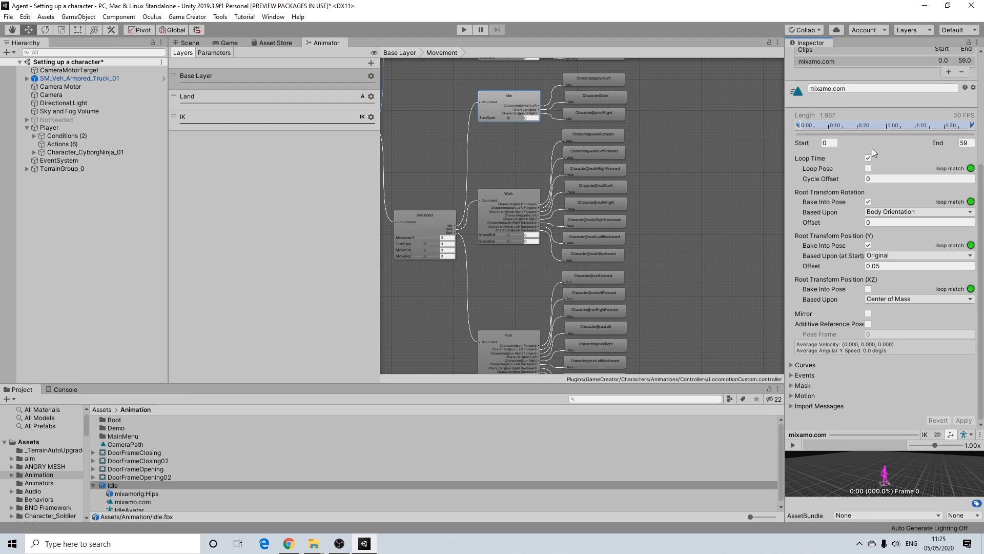
{"action": "scroll", "coordinate": [870, 191], "scroll_direction": "up", "scroll_amount": 3}
{"action": "scroll", "coordinate": [874, 194], "scroll_direction": "down", "scroll_amount": 3}
{"action": "left_click", "coordinate": [880, 178]}
{"action": "scroll", "coordinate": [859, 204], "scroll_direction": "up", "scroll_amount": 5}
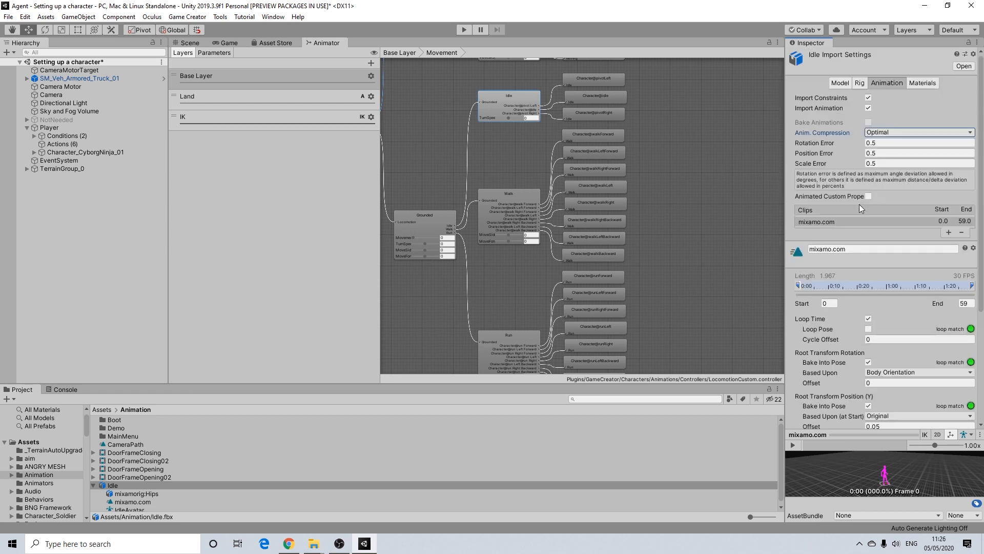
{"action": "left_click", "coordinate": [861, 84]}
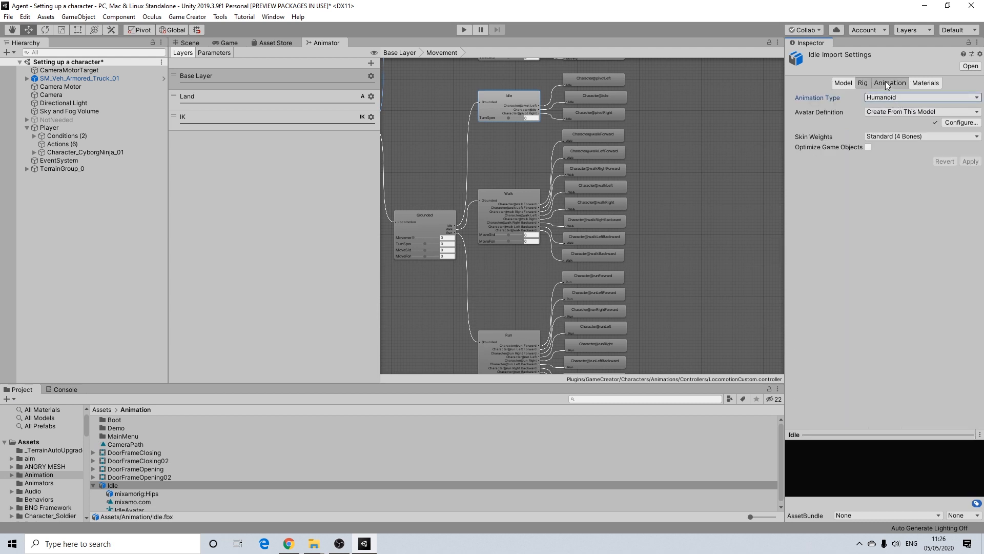
{"action": "left_click", "coordinate": [886, 83]}
{"action": "scroll", "coordinate": [920, 233], "scroll_direction": "down", "scroll_amount": 4}
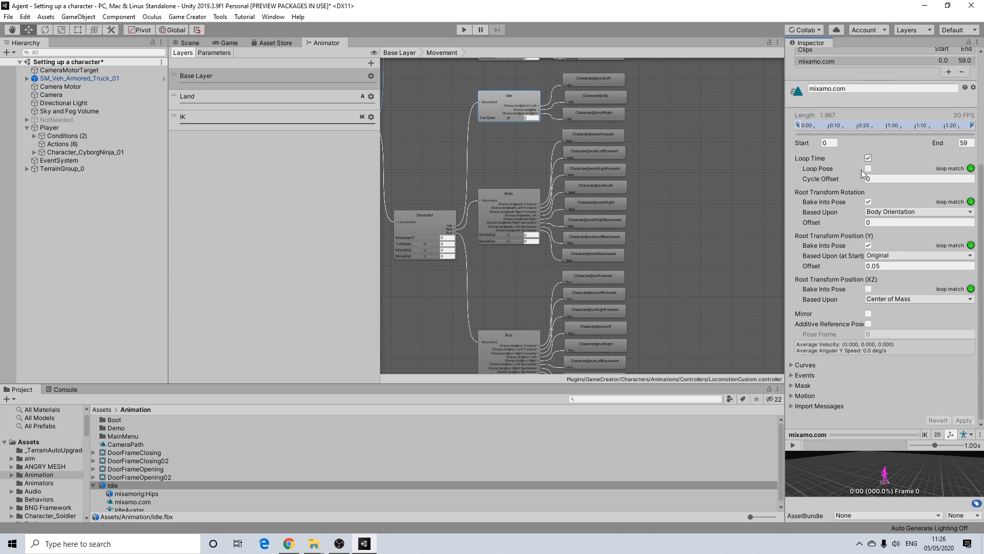
{"action": "left_click", "coordinate": [868, 203]}
{"action": "scroll", "coordinate": [631, 200], "scroll_direction": "down", "scroll_amount": 3}
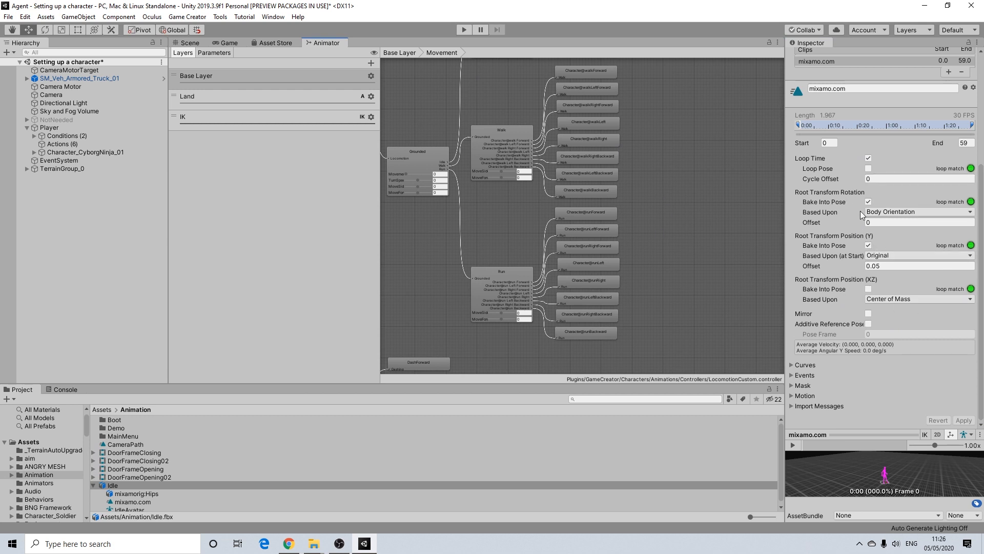
Step: Examine the blend parameters and motion lists of the Idle and Walk blend trees under Grounded
{"action": "middle_click_drag", "start_coordinate": [685, 231], "coordinate": [716, 303]}
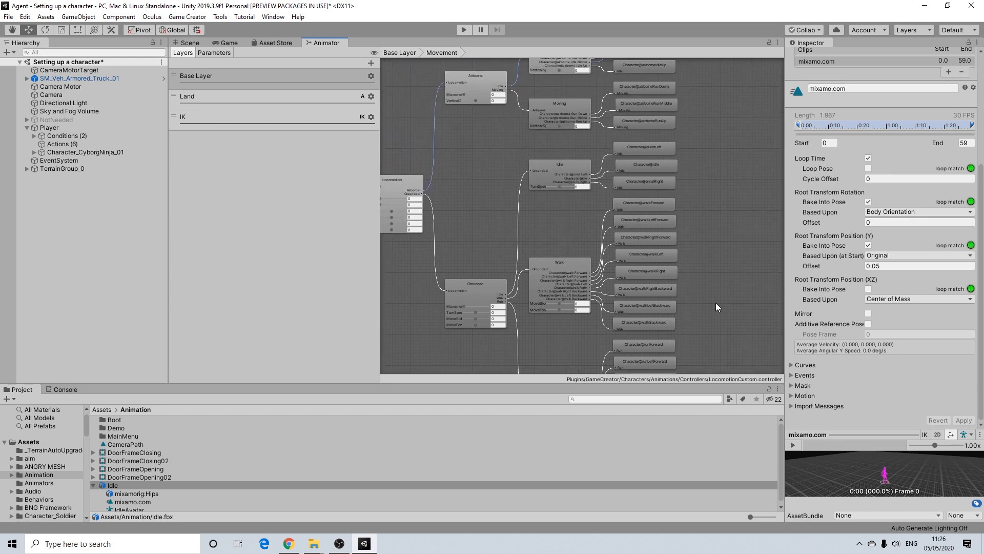
{"action": "left_click", "coordinate": [574, 165]}
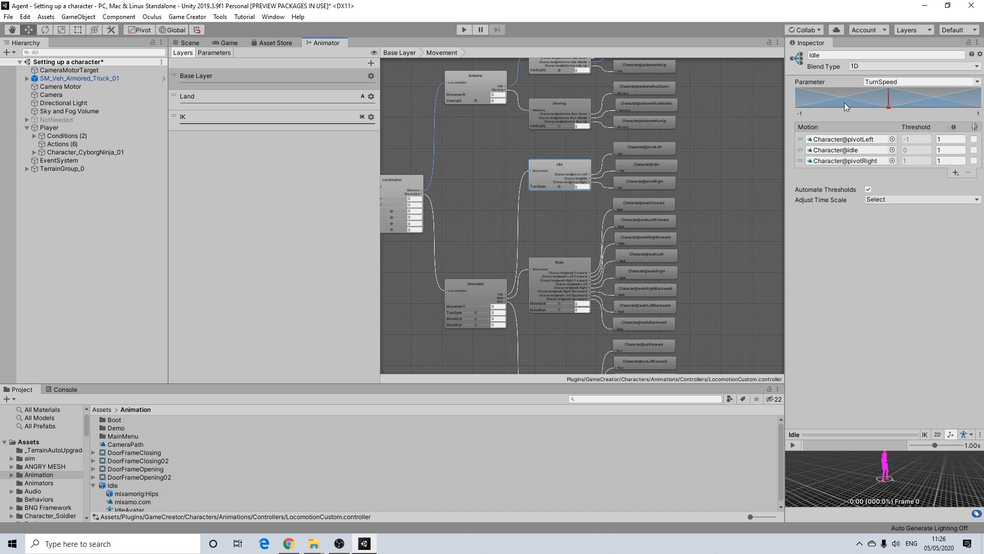
{"action": "left_click", "coordinate": [549, 263]}
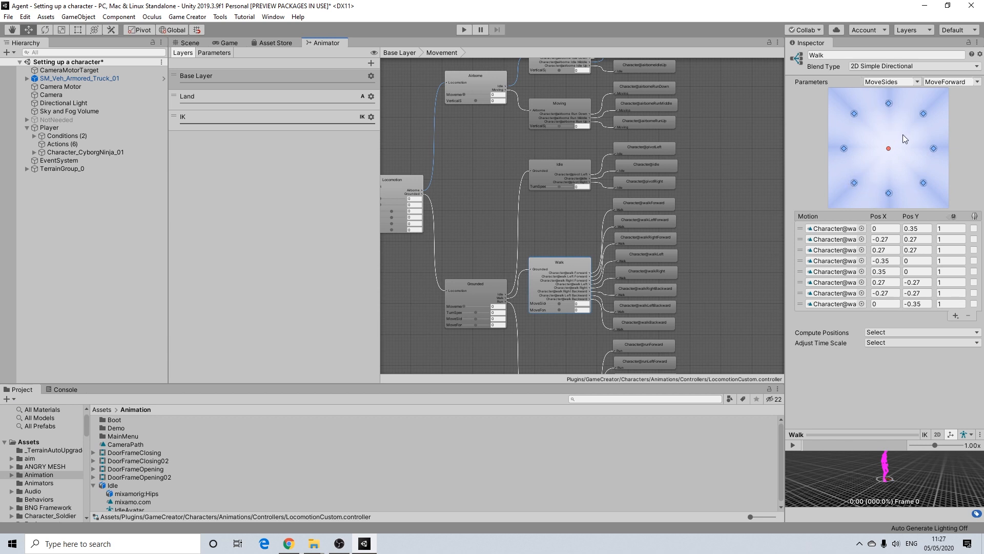
{"action": "middle_click_drag", "start_coordinate": [713, 271], "coordinate": [700, 239]}
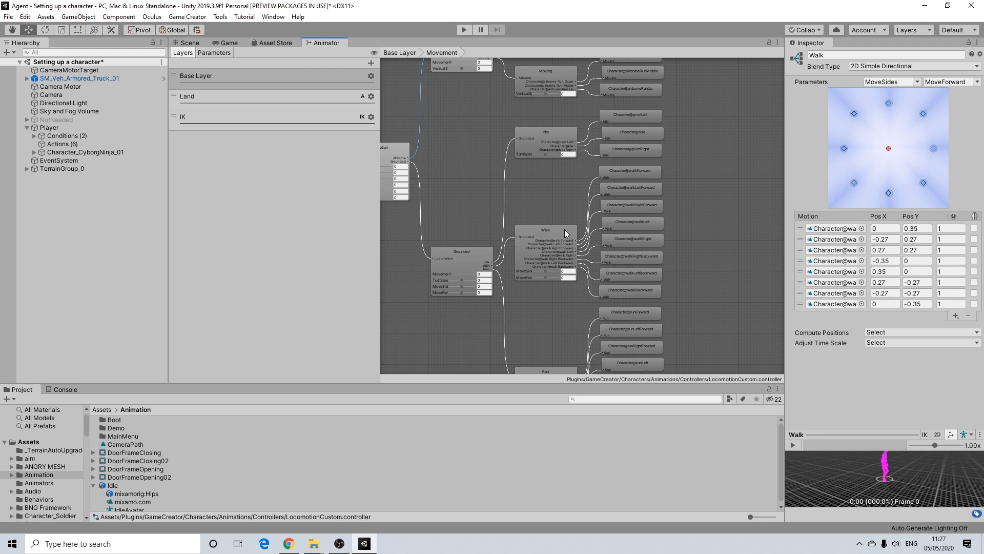
{"action": "middle_click_drag", "start_coordinate": [570, 288], "coordinate": [562, 220]}
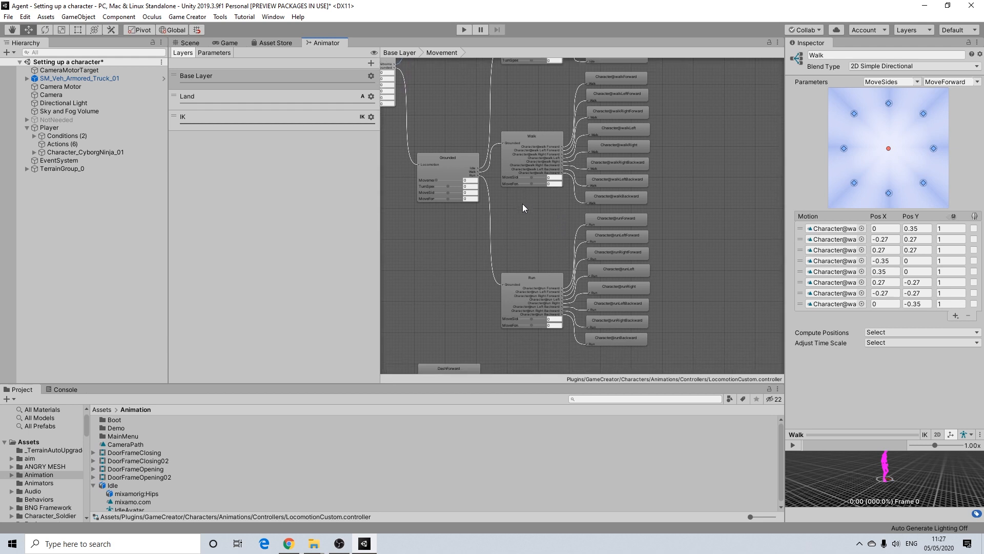
{"action": "middle_click_drag", "start_coordinate": [533, 140], "coordinate": [543, 193]}
{"action": "scroll", "coordinate": [543, 210], "scroll_direction": "up", "scroll_amount": 2}
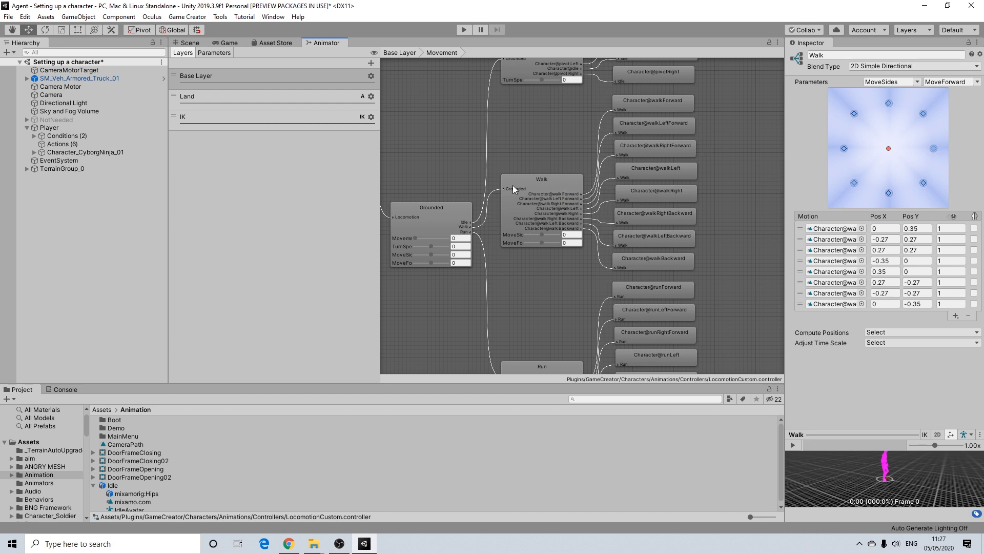
{"action": "middle_click_drag", "start_coordinate": [512, 186], "coordinate": [533, 202]}
{"action": "scroll", "coordinate": [572, 220], "scroll_direction": "down", "scroll_amount": 3}
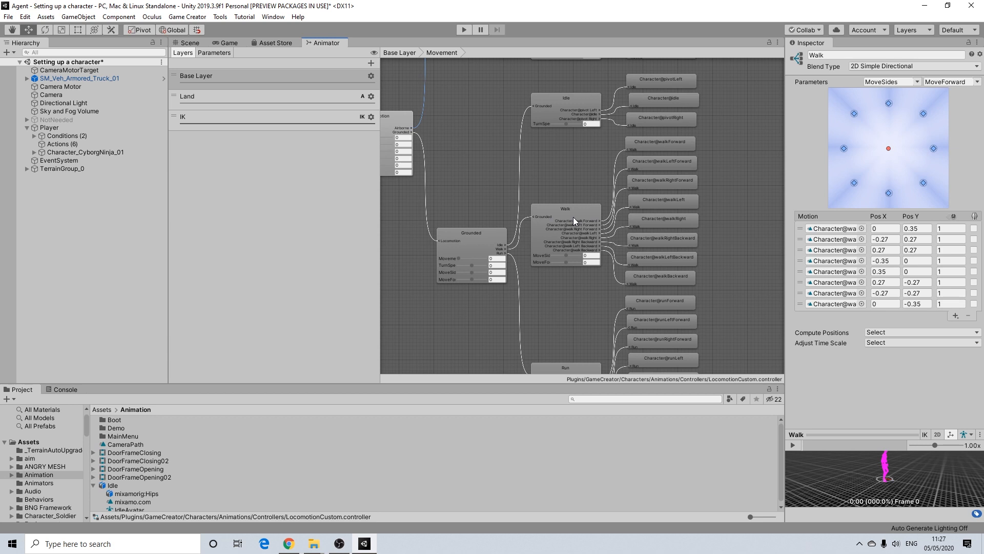
{"action": "middle_click_drag", "start_coordinate": [574, 201], "coordinate": [572, 239]}
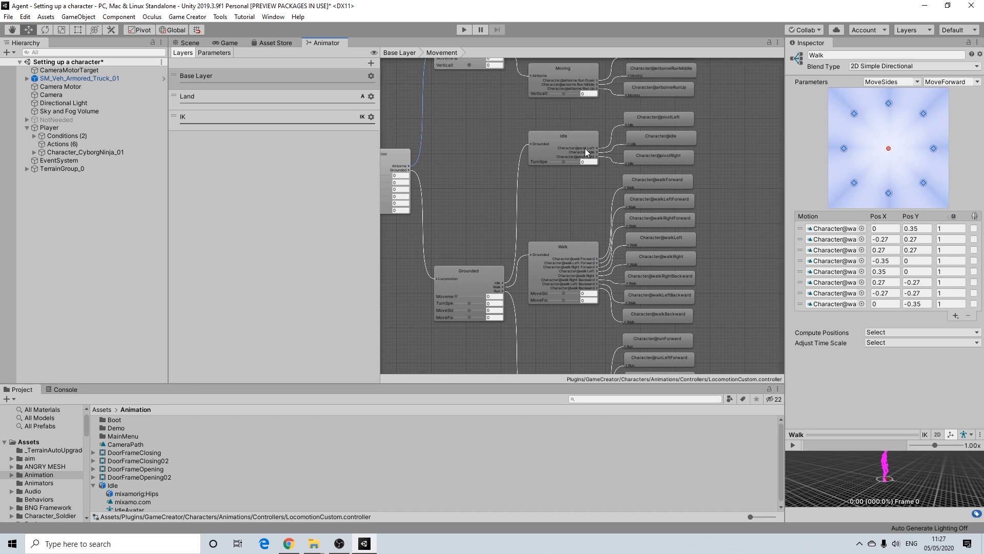
Step: In the ParkourAnimations folder, delete the Idlestate 2 clip and duplicate the Idlestate clip
{"action": "left_click", "coordinate": [587, 147]}
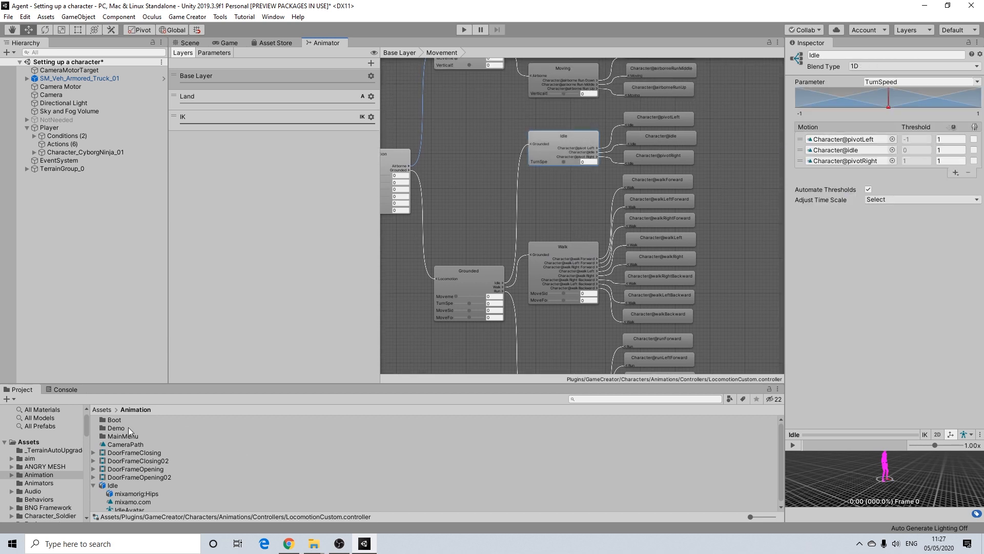
{"action": "scroll", "coordinate": [51, 482], "scroll_direction": "down", "scroll_amount": 3}
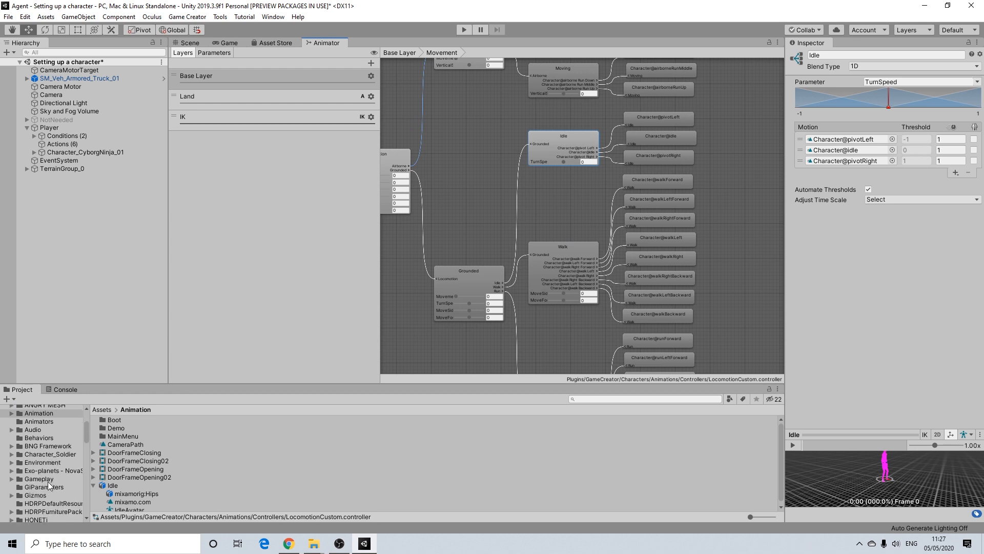
{"action": "scroll", "coordinate": [50, 485], "scroll_direction": "down", "scroll_amount": 2}
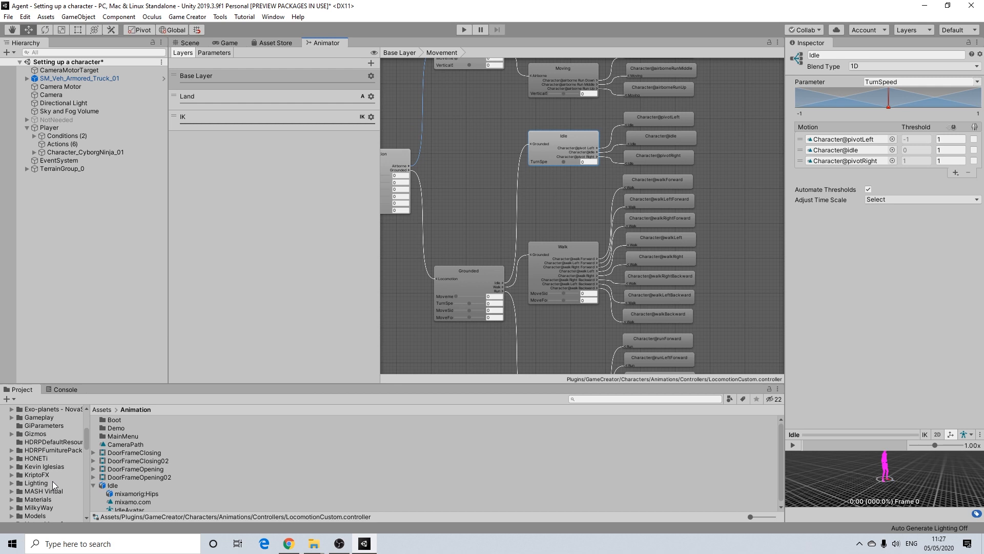
{"action": "scroll", "coordinate": [50, 488], "scroll_direction": "down", "scroll_amount": 5}
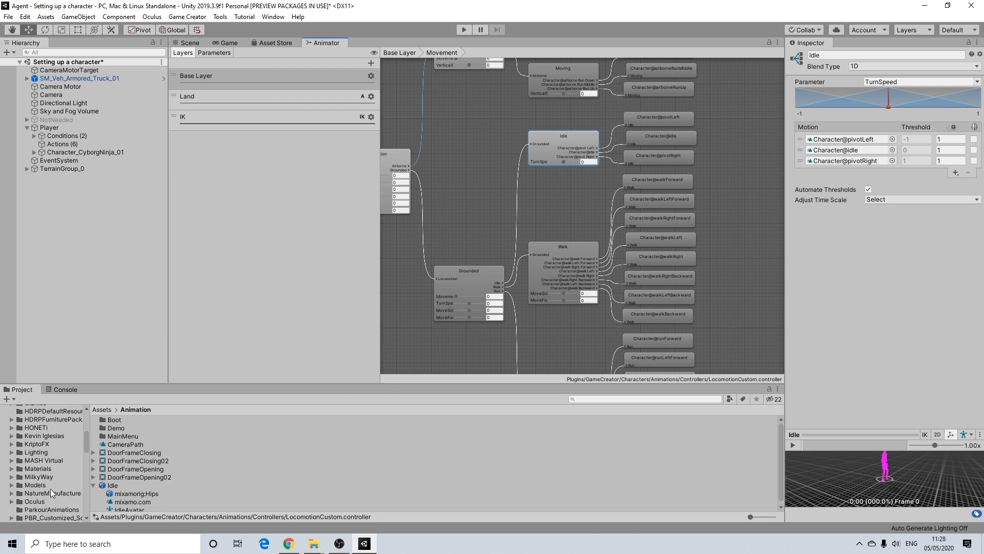
{"action": "left_click", "coordinate": [46, 479]}
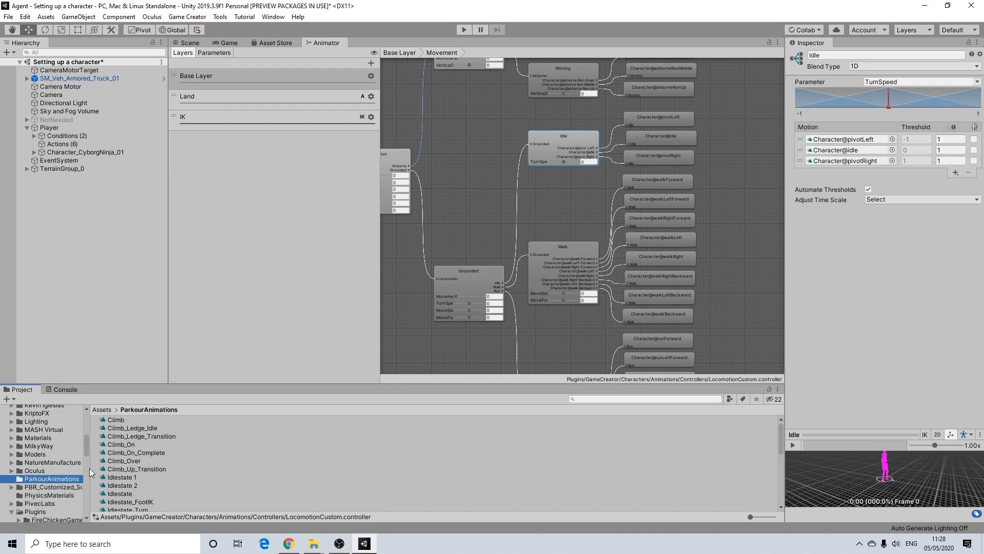
{"action": "left_click", "coordinate": [128, 485]}
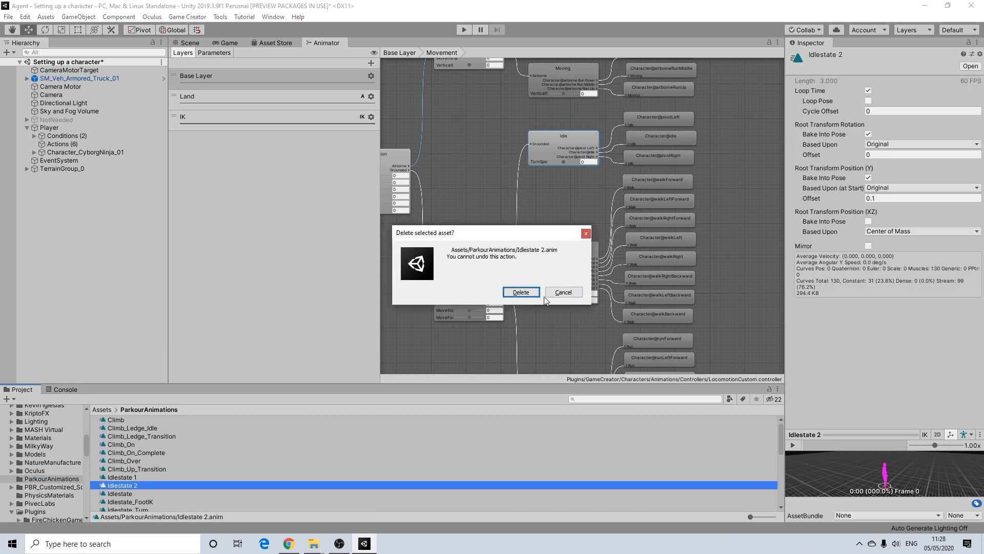
{"action": "left_click", "coordinate": [124, 488]}
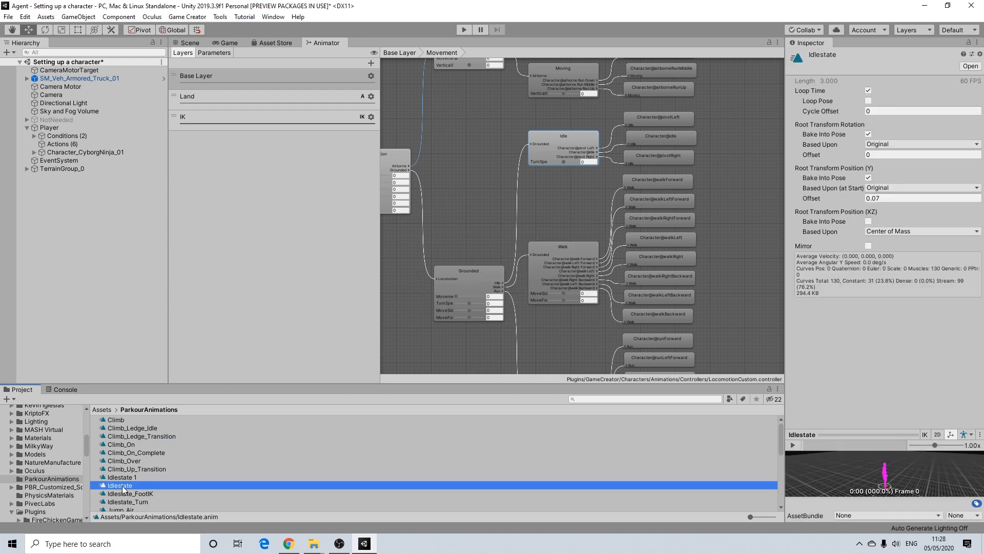
{"action": "key", "text": "ctrl+d"}
Step: Replace the Character@idle motion in the grounded Idle blend tree with the Idlestate 2 clip
{"action": "scroll", "coordinate": [135, 478], "scroll_direction": "down", "scroll_amount": 1}
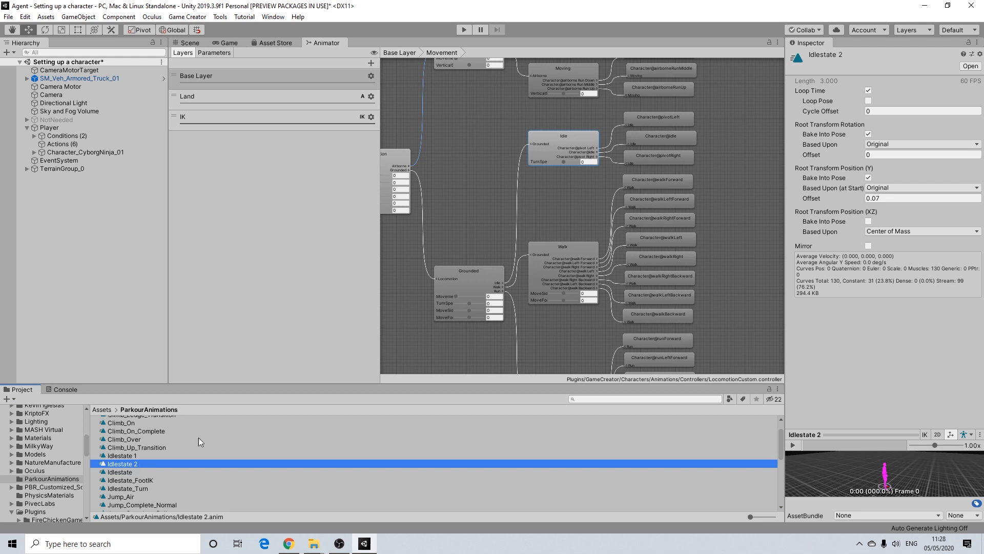
{"action": "left_click", "coordinate": [590, 146]}
{"action": "left_click_drag", "start_coordinate": [133, 464], "coordinate": [851, 148]}
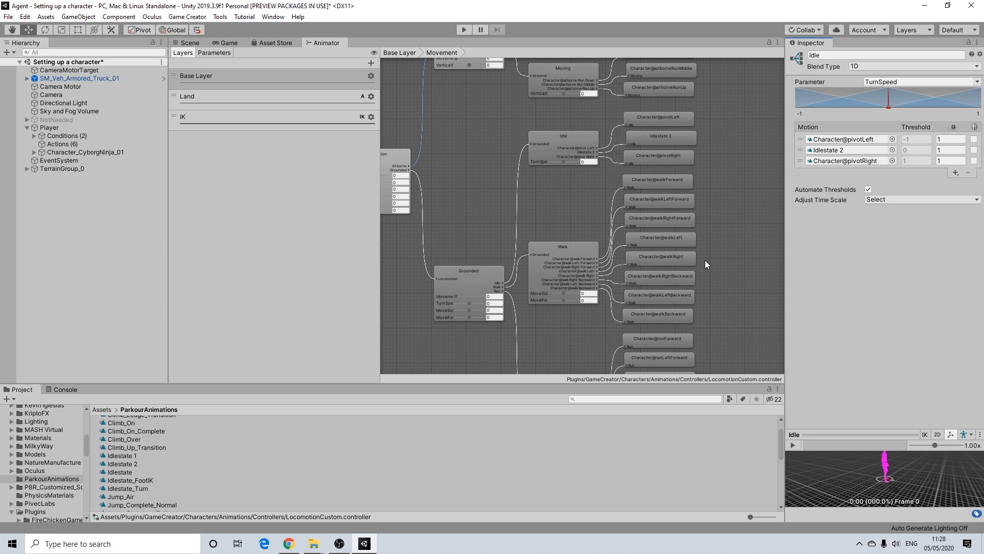
Step: Replace the Walk blend tree's forward, left-forward and right-forward motions with WalkForward, WalkForward_left and WalkForward_right
{"action": "middle_click_drag", "start_coordinate": [708, 263], "coordinate": [713, 162]}
{"action": "scroll", "coordinate": [676, 212], "scroll_direction": "up", "scroll_amount": 1}
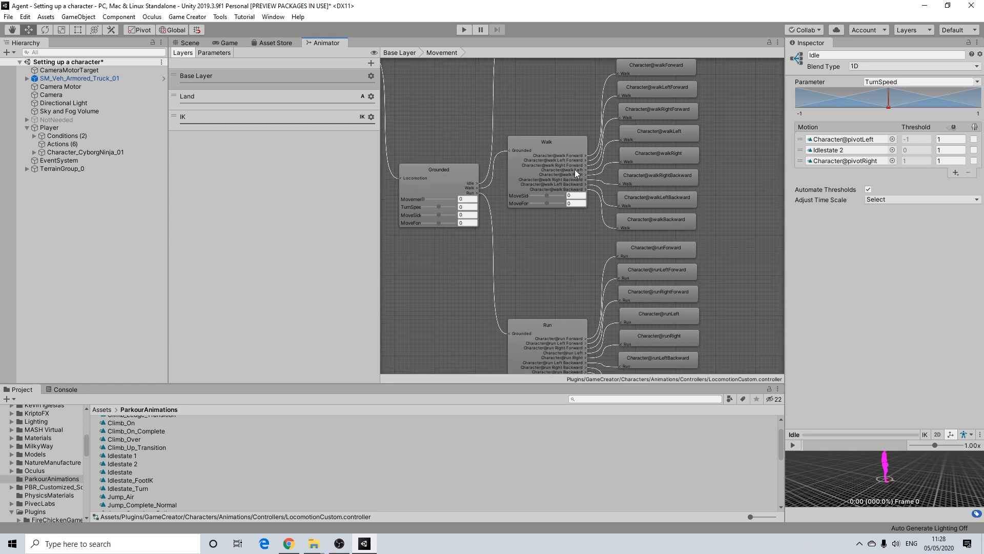
{"action": "left_click", "coordinate": [564, 140]}
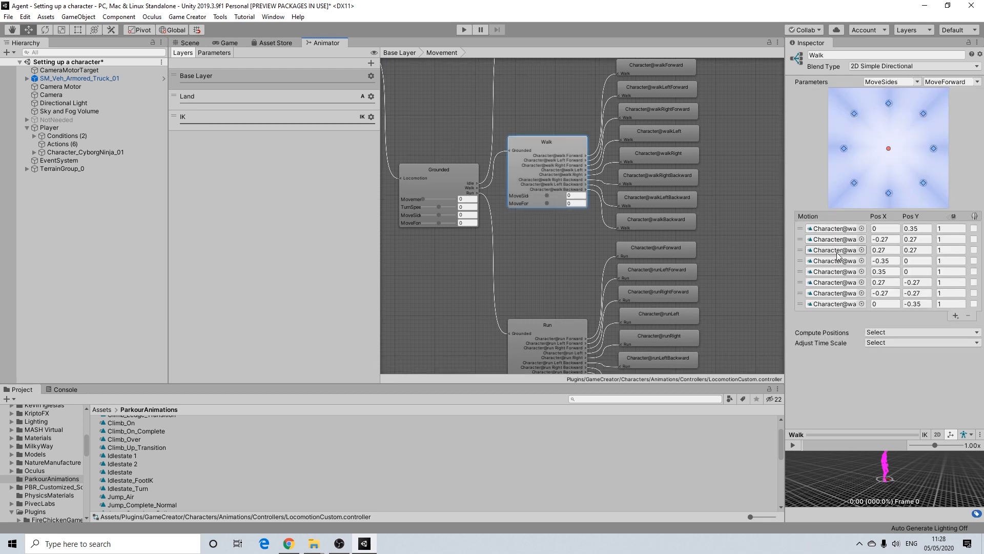
{"action": "scroll", "coordinate": [142, 485], "scroll_direction": "down", "scroll_amount": 10}
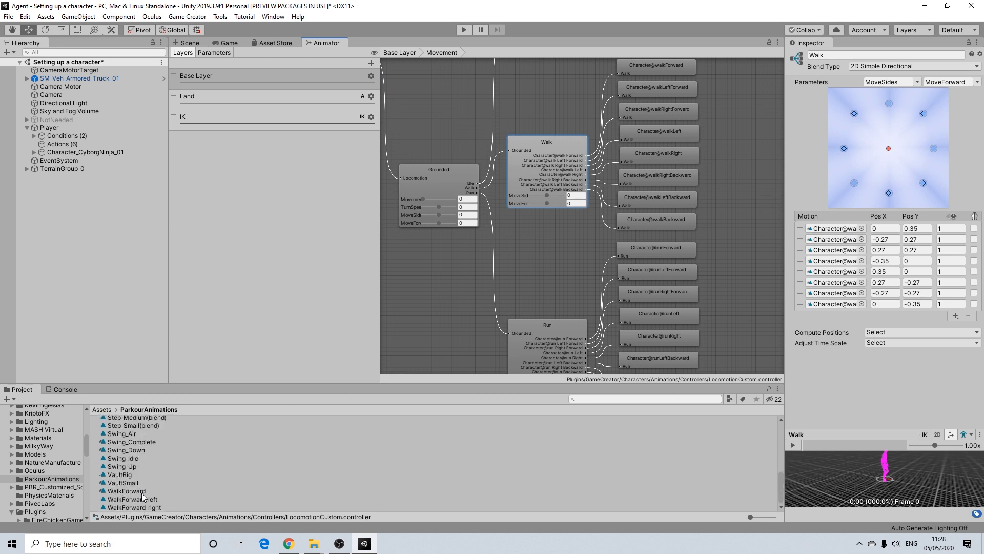
{"action": "left_click_drag", "start_coordinate": [141, 492], "coordinate": [840, 229]}
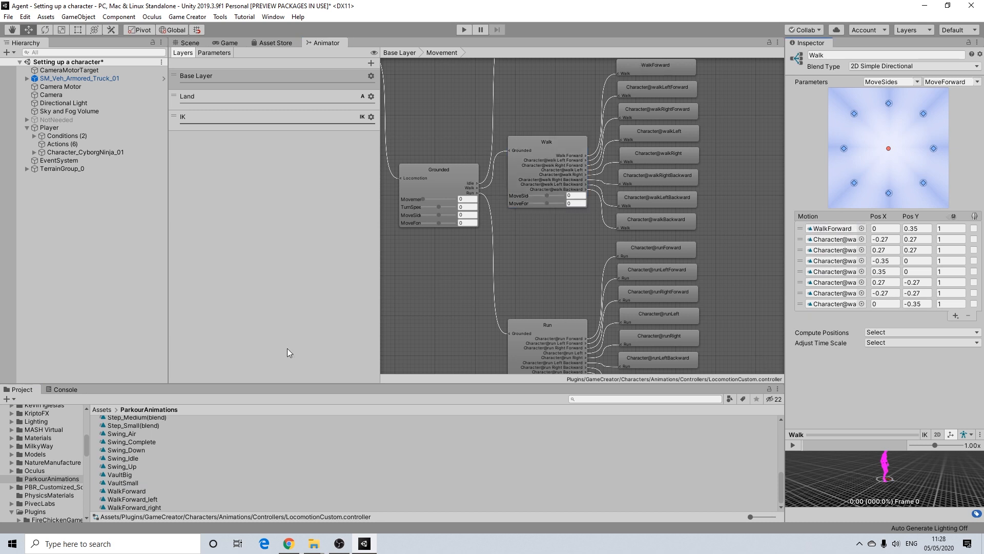
{"action": "left_click", "coordinate": [139, 500]}
{"action": "left_click_drag", "start_coordinate": [141, 501], "coordinate": [831, 243]}
{"action": "left_click_drag", "start_coordinate": [137, 508], "coordinate": [843, 251]}
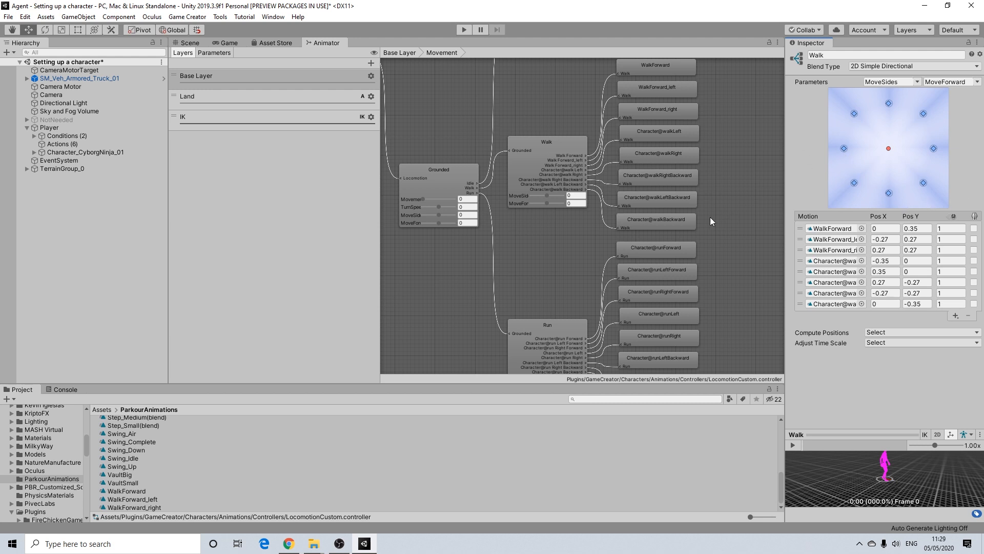
Step: Replace the Run blend tree's forward, left-forward and right-forward motions with RunForward, RunForward_left and RunForward_right
{"action": "left_click", "coordinate": [562, 317]}
{"action": "scroll", "coordinate": [586, 287], "scroll_direction": "down", "scroll_amount": 5}
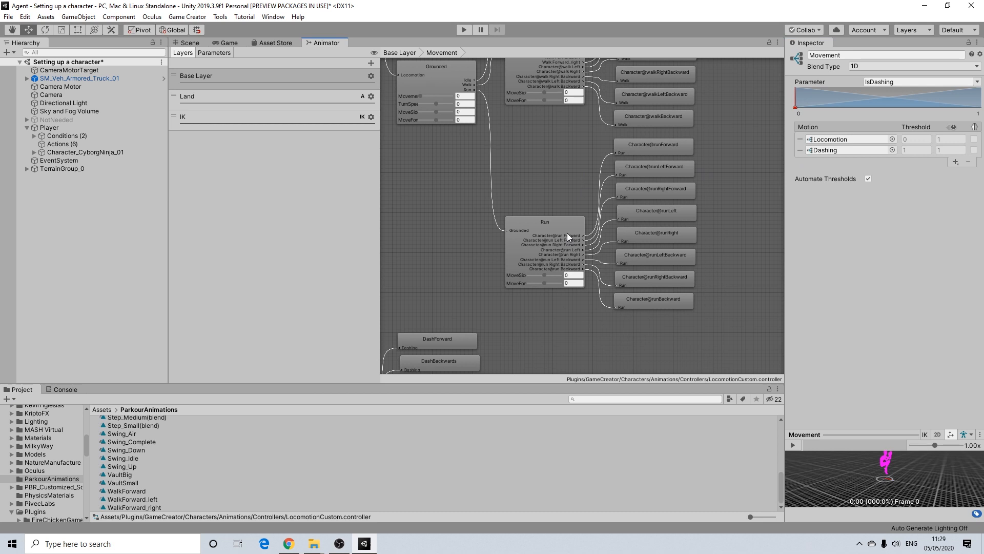
{"action": "left_click", "coordinate": [567, 232]}
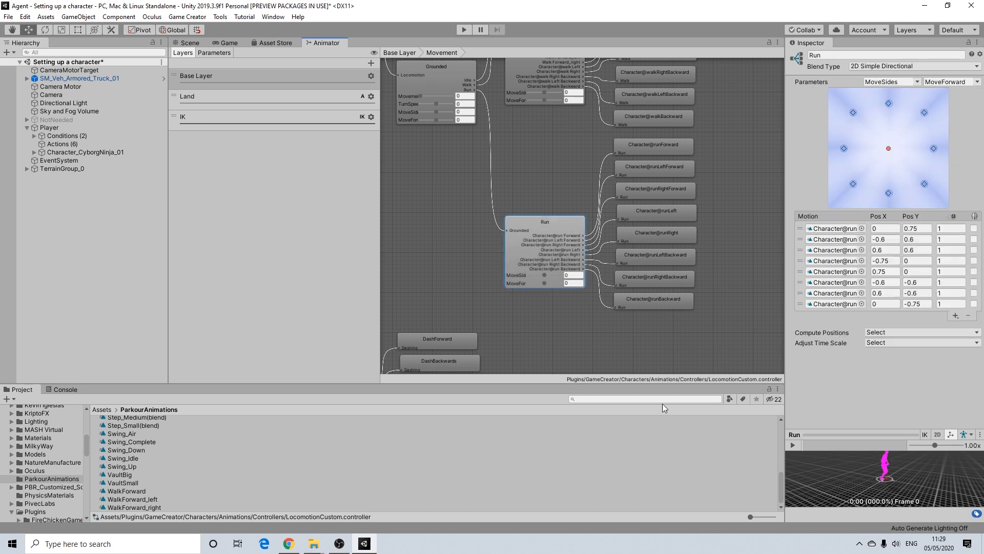
{"action": "scroll", "coordinate": [125, 478], "scroll_direction": "up", "scroll_amount": 3}
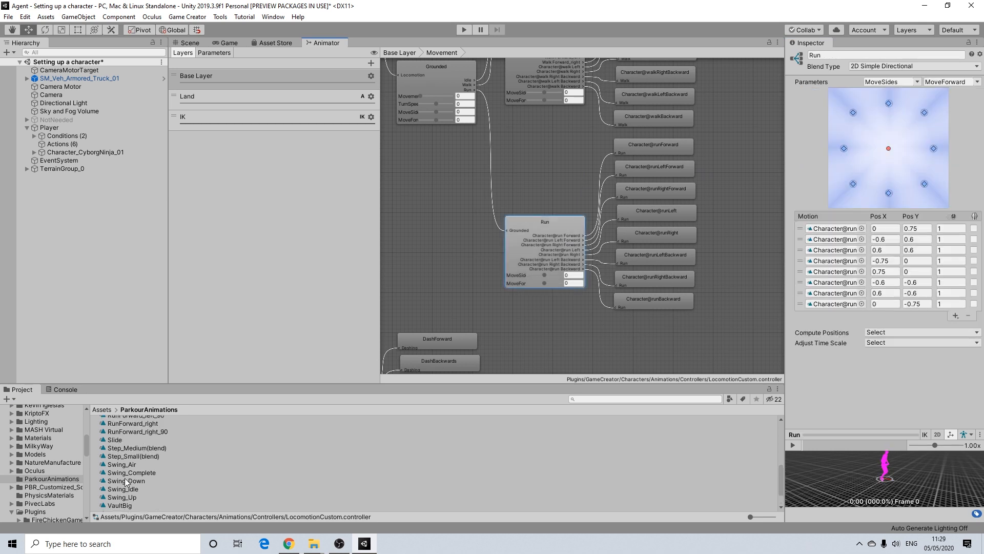
{"action": "left_click_drag", "start_coordinate": [133, 428], "coordinate": [842, 227]}
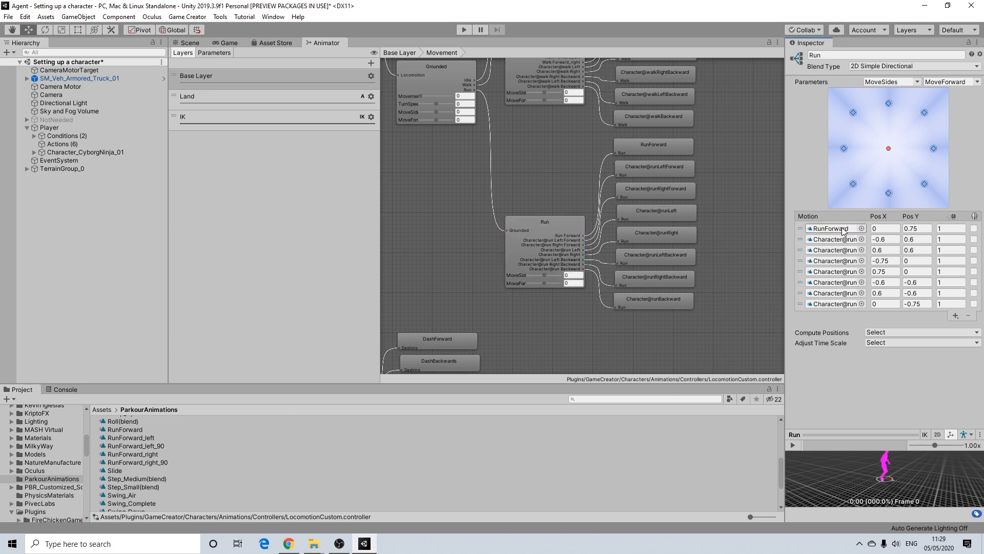
{"action": "left_click_drag", "start_coordinate": [134, 436], "coordinate": [838, 243]}
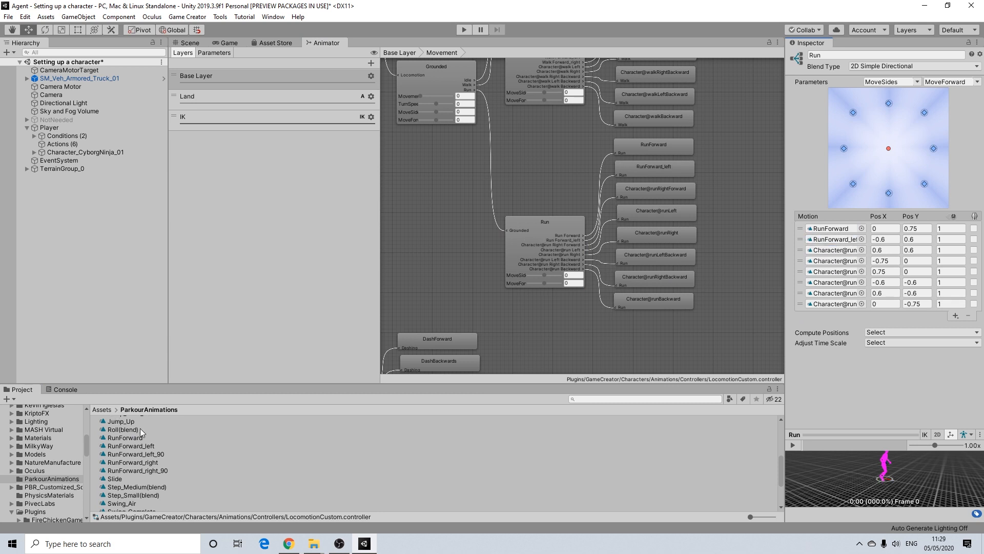
{"action": "left_click_drag", "start_coordinate": [137, 461], "coordinate": [833, 251]}
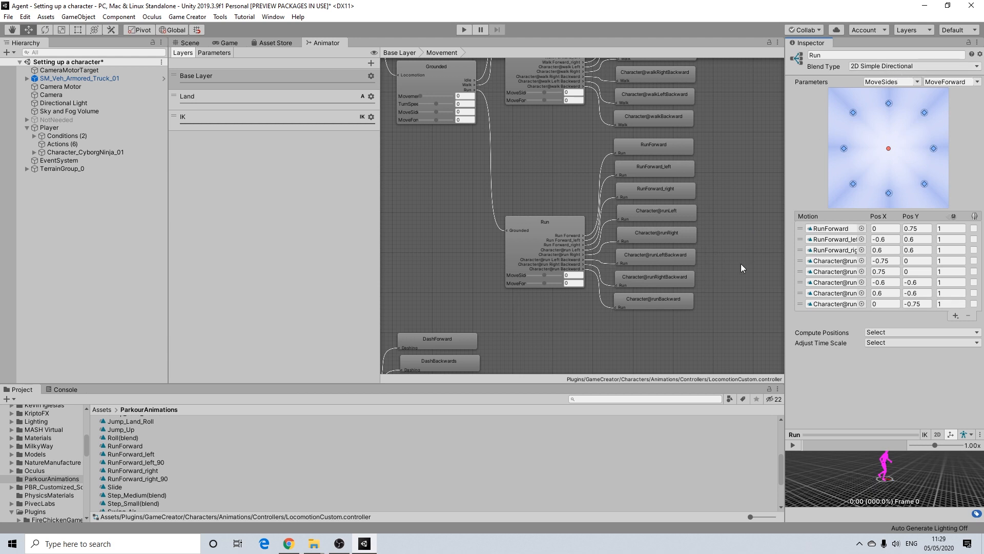
{"action": "middle_click_drag", "start_coordinate": [599, 194], "coordinate": [571, 207]}
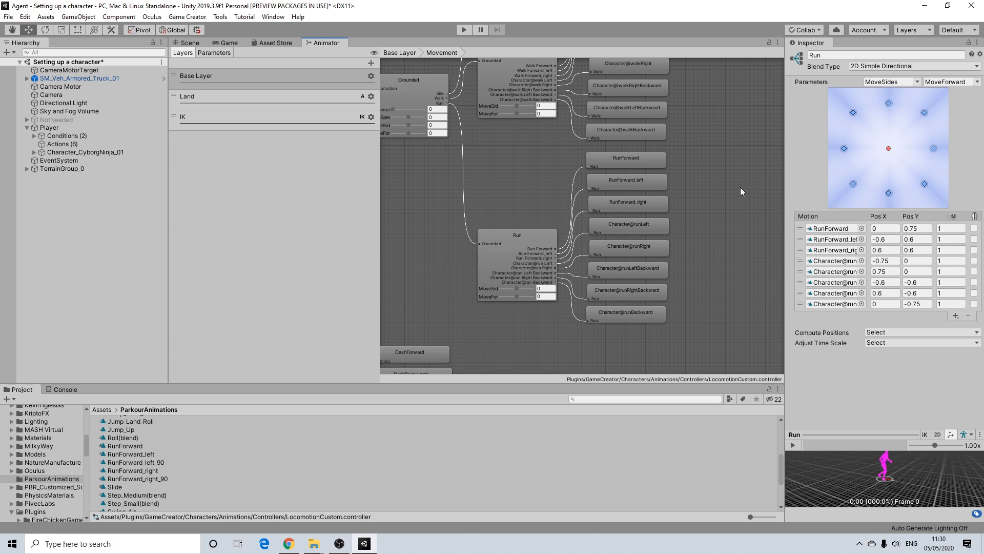
{"action": "scroll", "coordinate": [717, 183], "scroll_direction": "down", "scroll_amount": 5}
{"action": "middle_click_drag", "start_coordinate": [700, 193], "coordinate": [629, 225]}
{"action": "scroll", "coordinate": [605, 189], "scroll_direction": "up", "scroll_amount": 3}
{"action": "scroll", "coordinate": [663, 211], "scroll_direction": "down", "scroll_amount": 5}
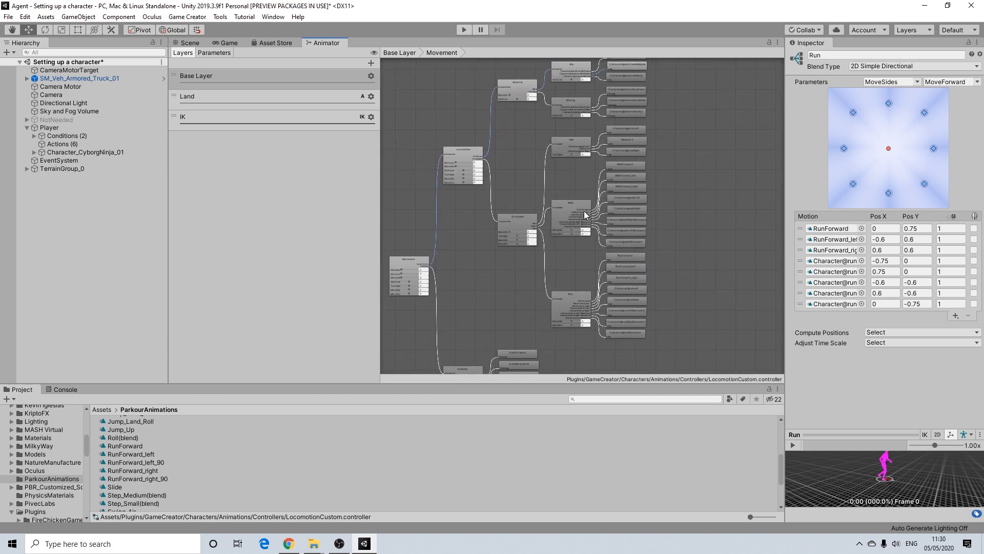
Step: Play the scene, test the character's idle, walking and turning motions around the terrain, and stop play mode
{"action": "left_click", "coordinate": [189, 43]}
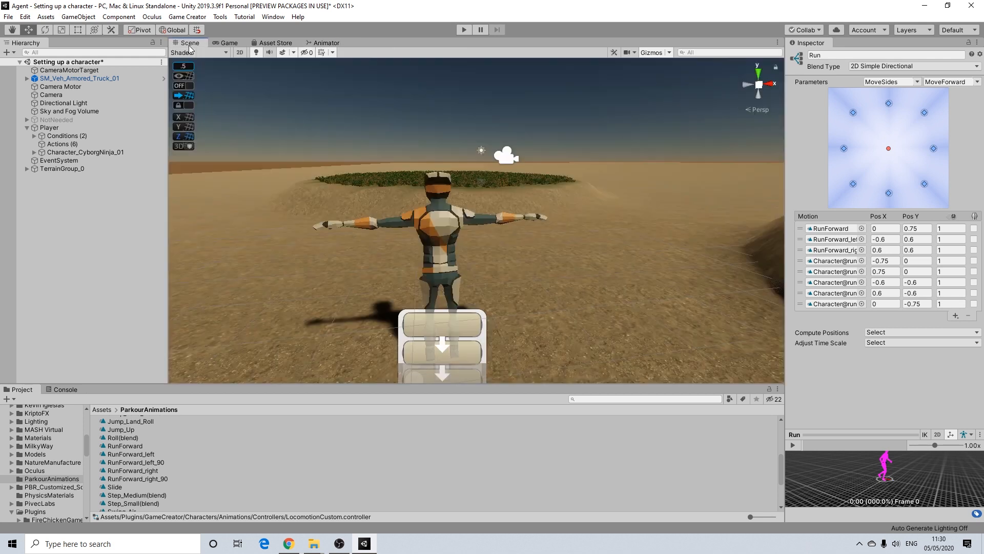
{"action": "left_click", "coordinate": [463, 30]}
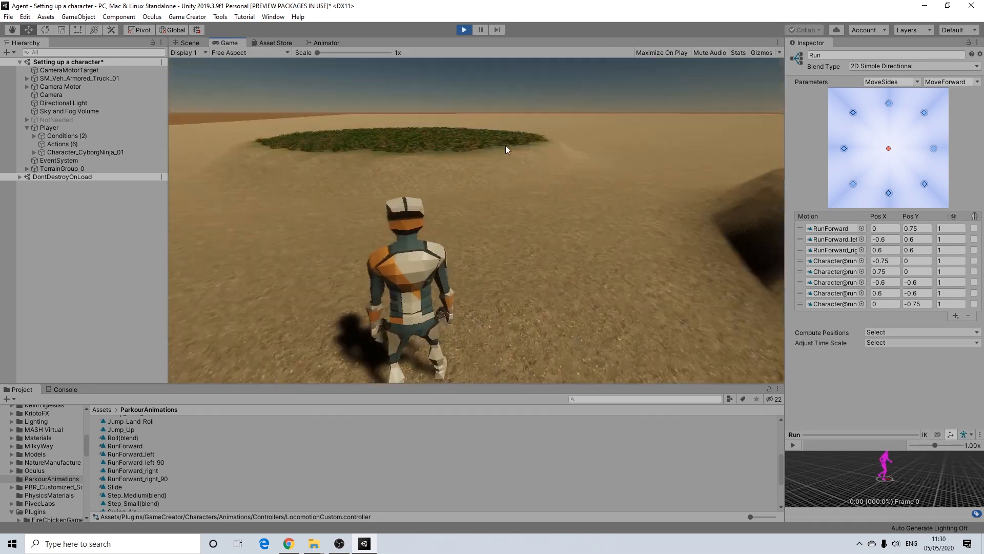
{"action": "key", "text": "w"}
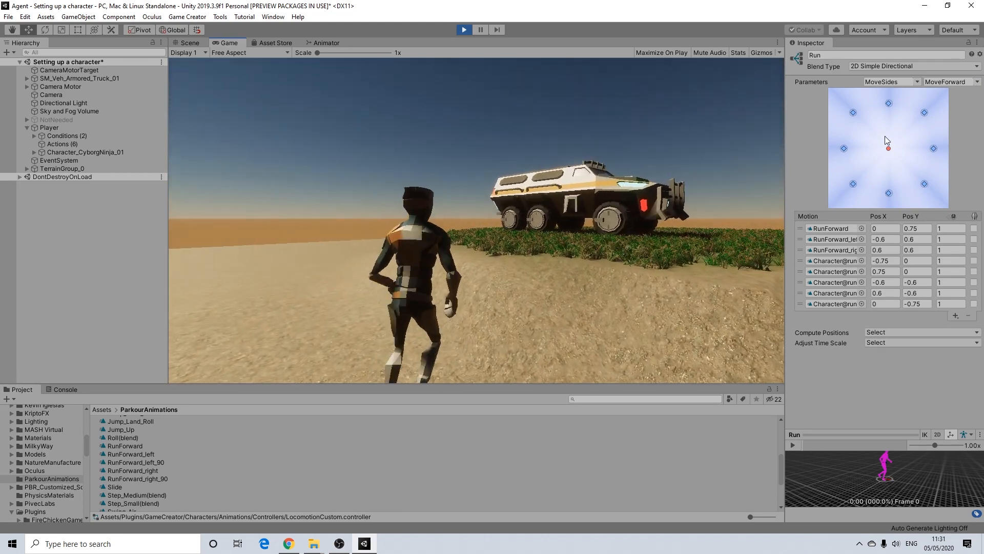
{"action": "left_click", "coordinate": [469, 240]}
{"action": "key", "text": "w"}
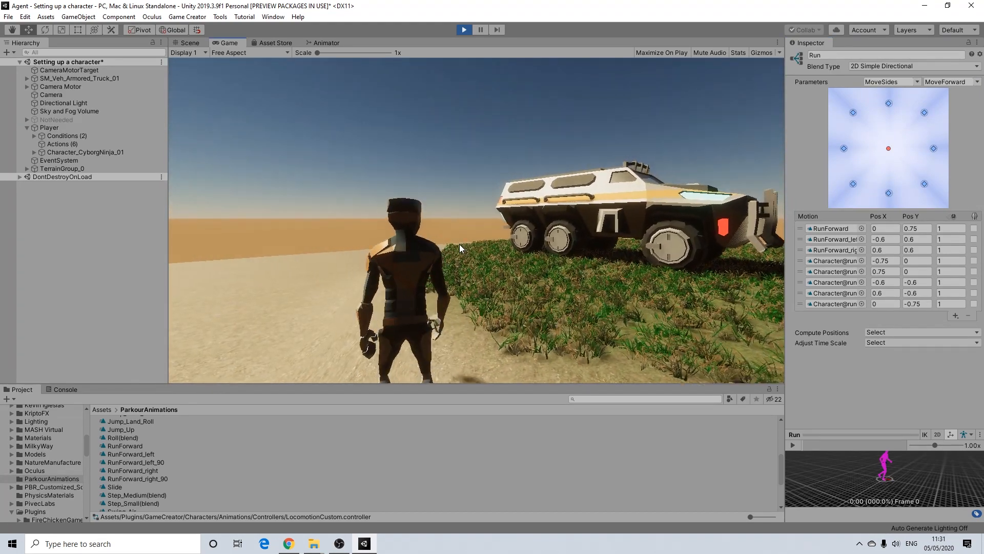
{"action": "key", "text": "d"}
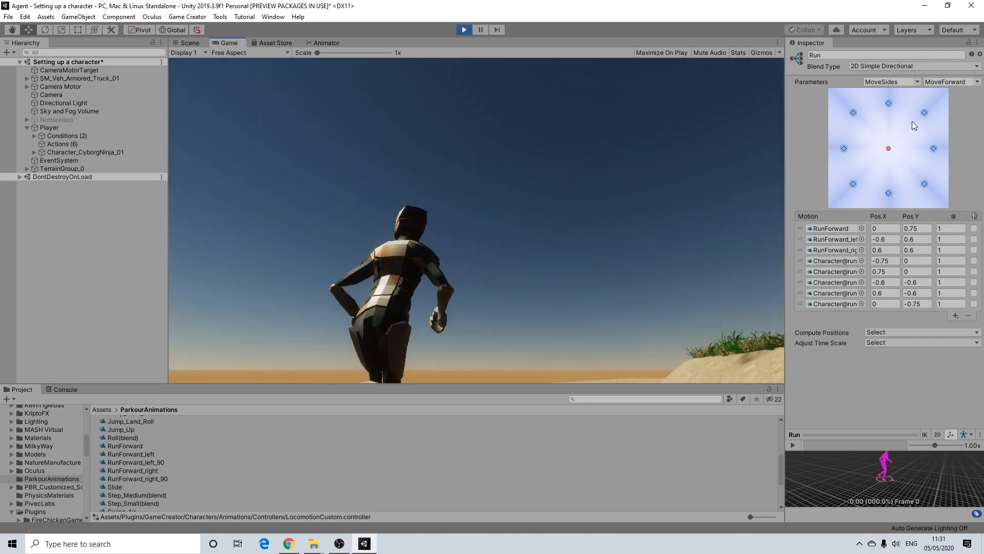
{"action": "key", "text": "w"}
{"action": "key", "text": "d"}
{"action": "key", "text": "s"}
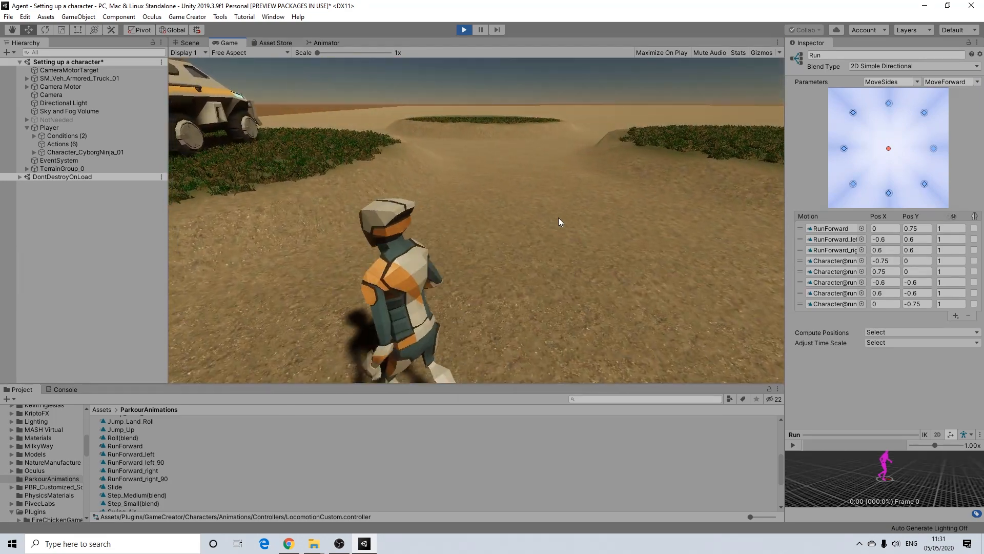
{"action": "key", "text": "d"}
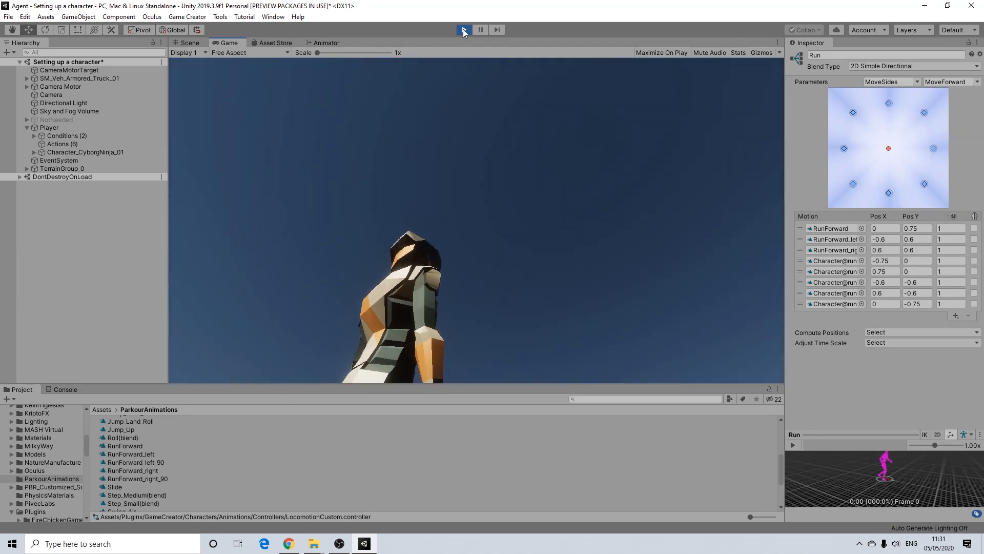
{"action": "left_click", "coordinate": [463, 30]}
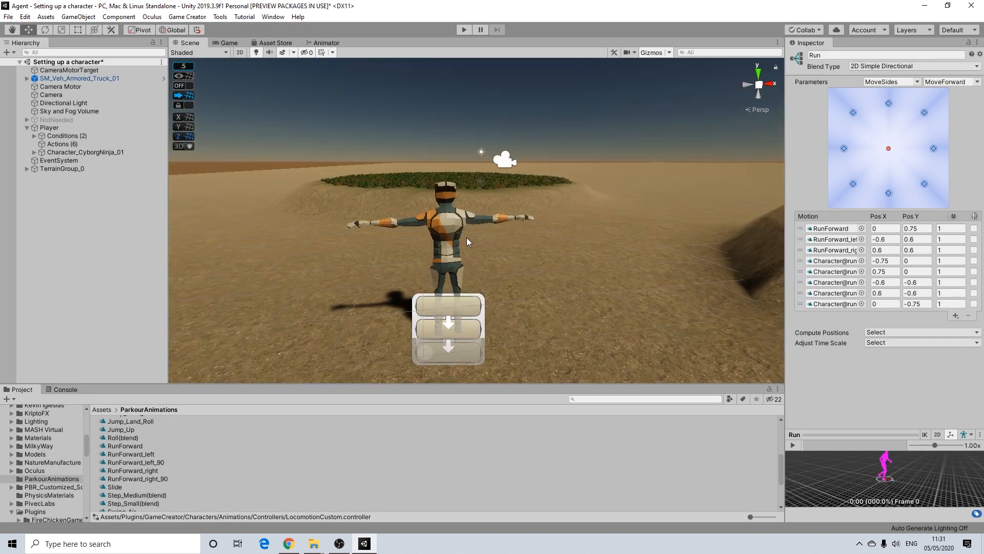
Step: Play-test the scene with Use Smart Head IK turned off in the Player's Character Animator, and turn the option back on
{"action": "scroll", "coordinate": [480, 253], "scroll_direction": "down", "scroll_amount": 3}
{"action": "middle_click_drag", "start_coordinate": [488, 257], "coordinate": [470, 244]}
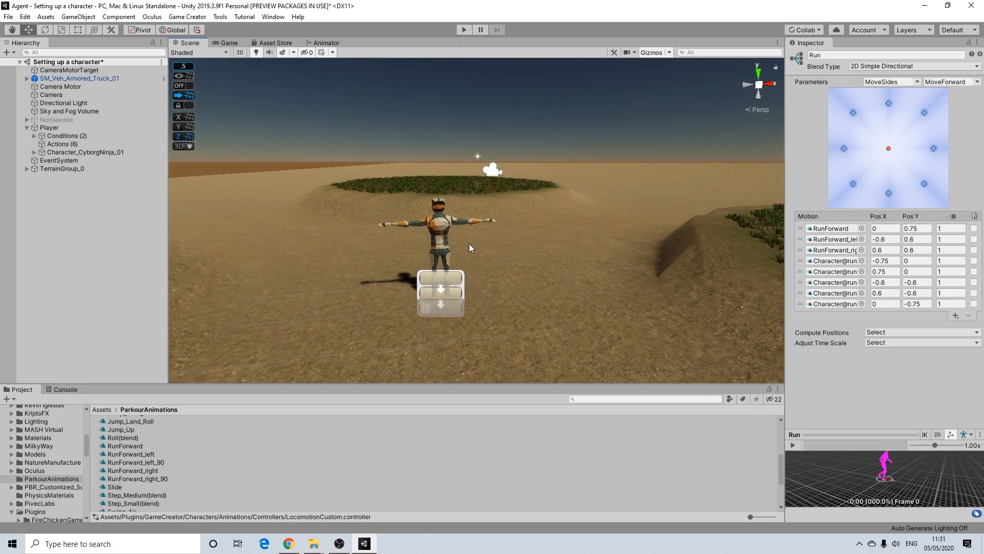
{"action": "scroll", "coordinate": [465, 244], "scroll_direction": "up", "scroll_amount": 3}
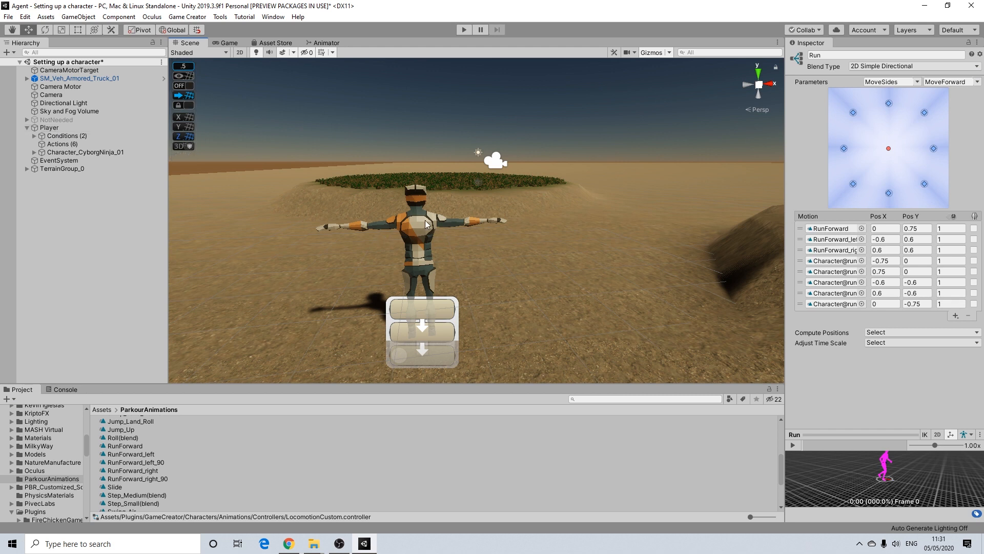
{"action": "left_click", "coordinate": [57, 128]}
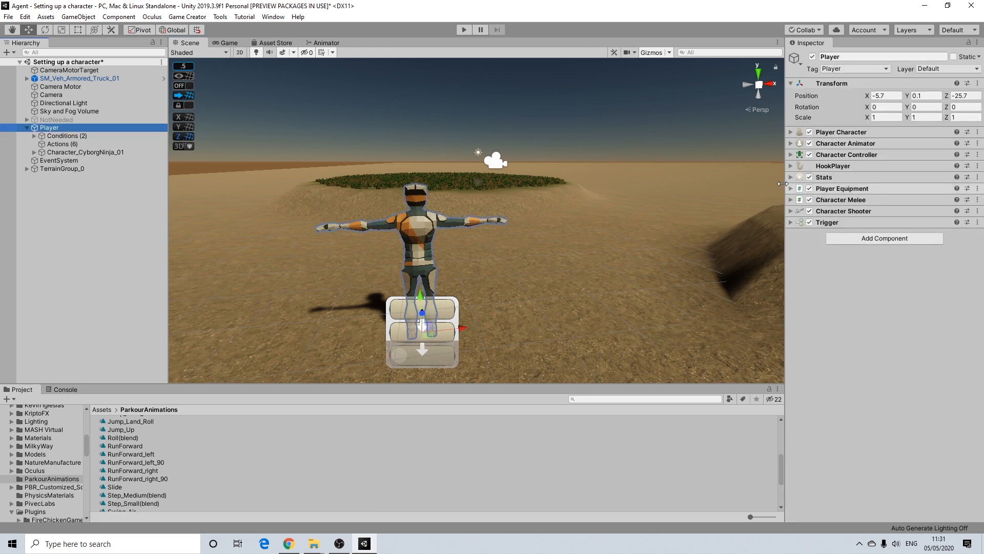
{"action": "left_click", "coordinate": [789, 143]}
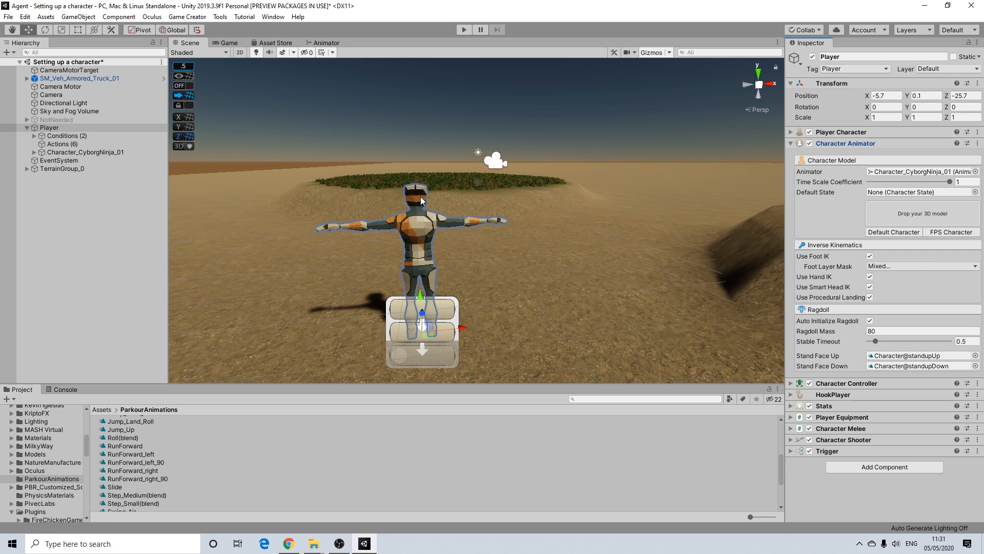
{"action": "left_click", "coordinate": [870, 287]}
{"action": "left_click", "coordinate": [462, 30]}
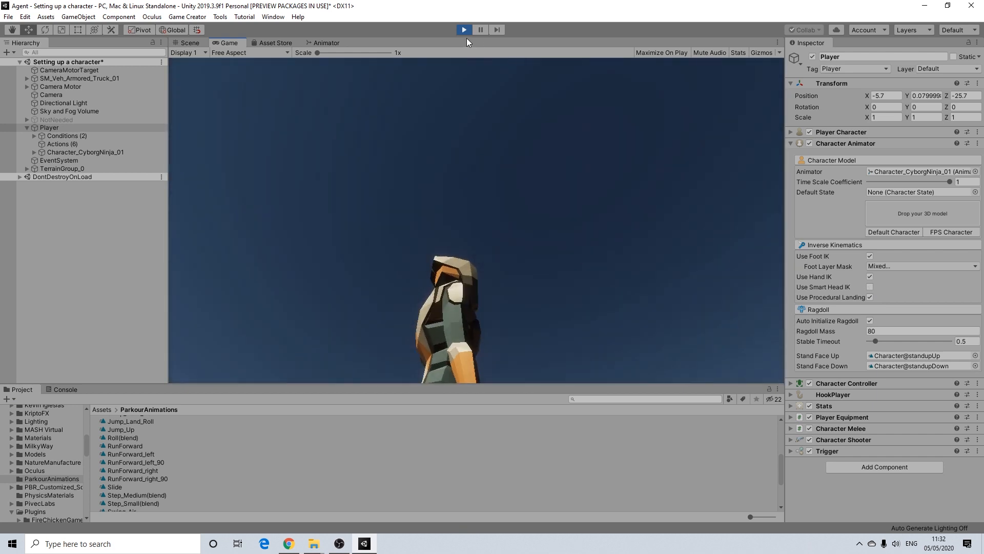
{"action": "left_click", "coordinate": [464, 30]}
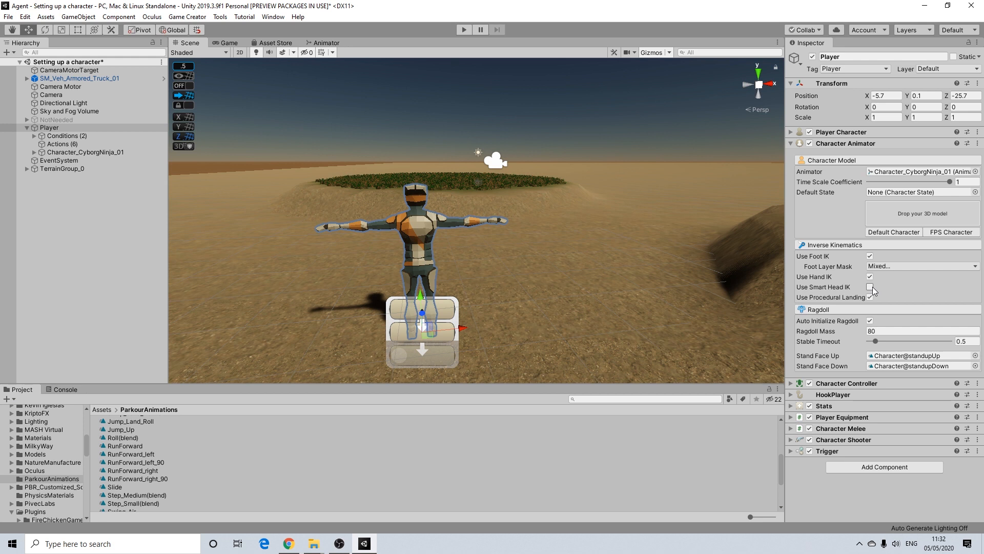
{"action": "left_click", "coordinate": [871, 287]}
{"action": "scroll", "coordinate": [424, 201], "scroll_direction": "down", "scroll_amount": 3}
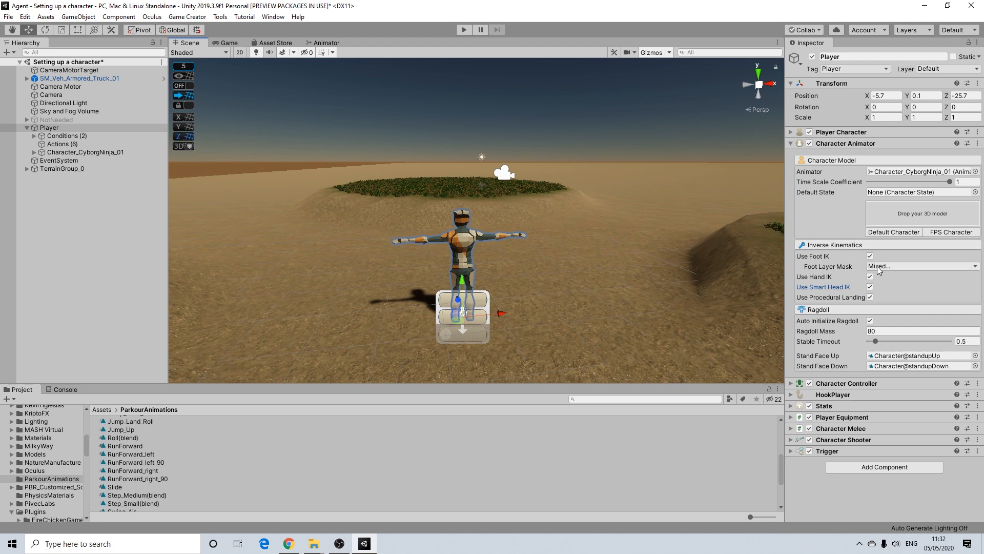
{"action": "scroll", "coordinate": [510, 221], "scroll_direction": "up", "scroll_amount": 2}
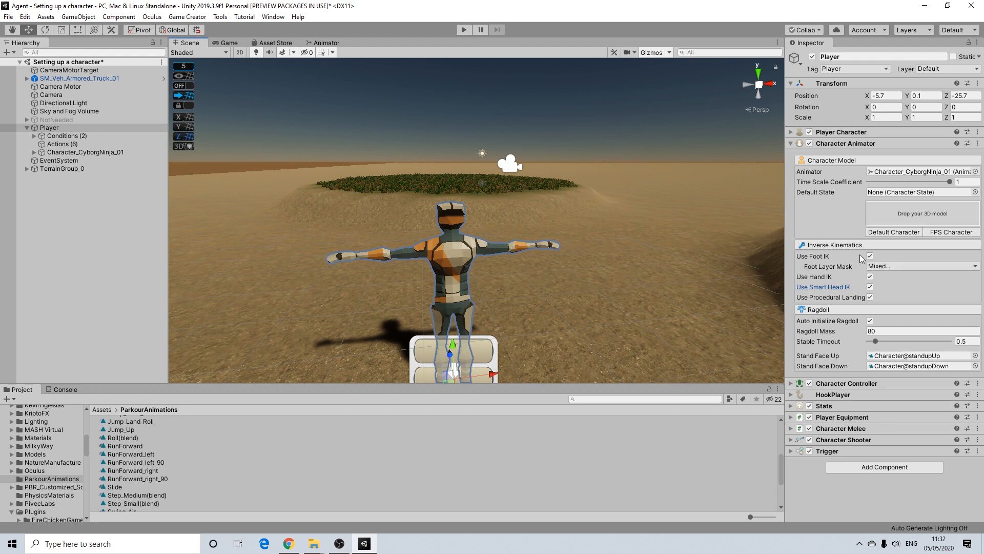
{"action": "scroll", "coordinate": [511, 267], "scroll_direction": "down", "scroll_amount": 3}
{"action": "middle_click_drag", "start_coordinate": [509, 269], "coordinate": [509, 270]}
{"action": "scroll", "coordinate": [510, 257], "scroll_direction": "up", "scroll_amount": 2}
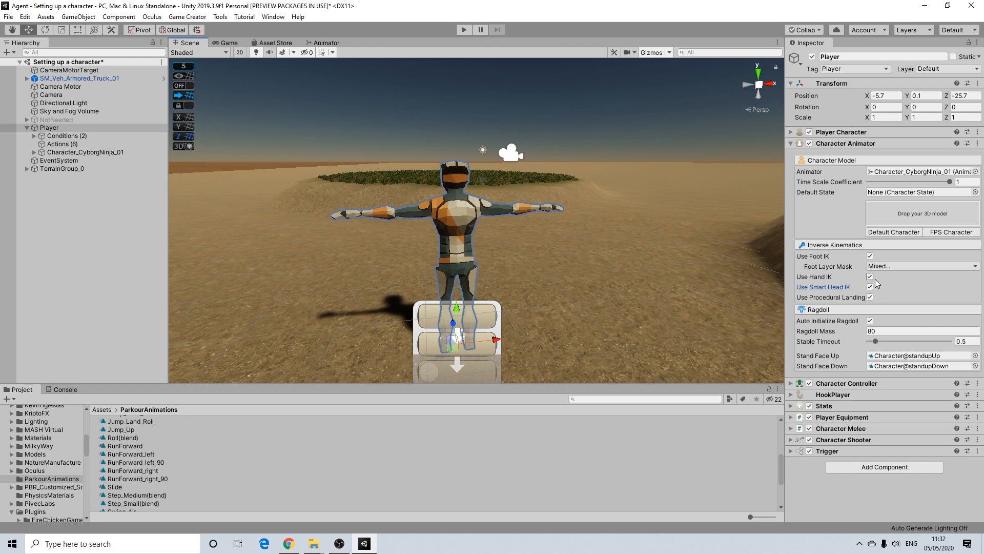
{"action": "middle_click_drag", "start_coordinate": [488, 223], "coordinate": [480, 243]}
{"action": "scroll", "coordinate": [475, 247], "scroll_direction": "down", "scroll_amount": 5}
{"action": "scroll", "coordinate": [505, 244], "scroll_direction": "up", "scroll_amount": 3}
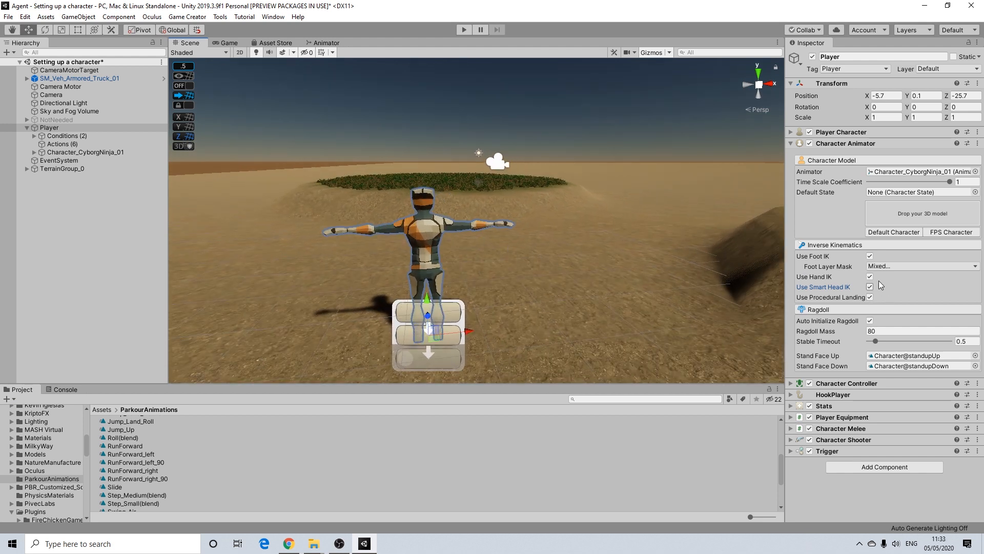
{"action": "middle_click_drag", "start_coordinate": [409, 245], "coordinate": [428, 242]}
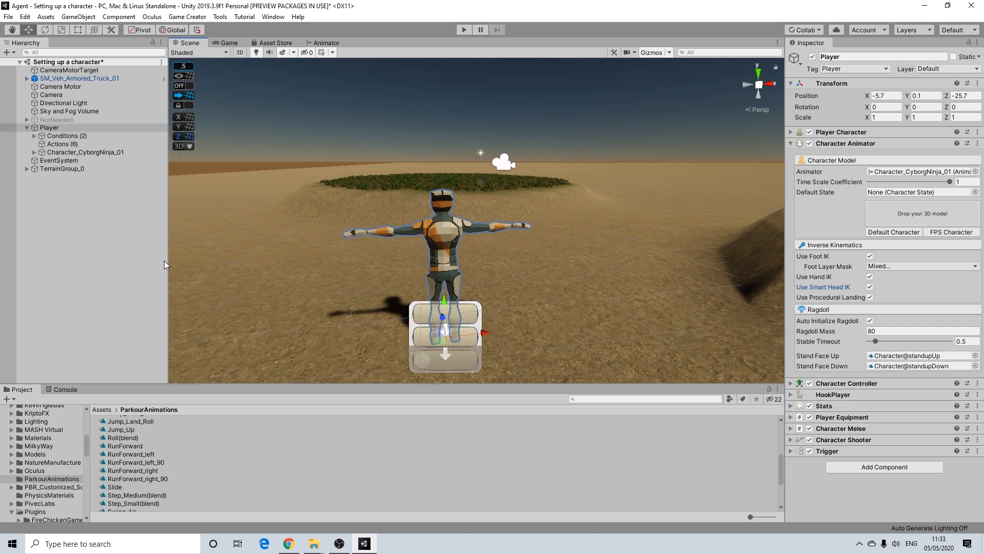
Step: For the RunForward clip, enable Loop Pose, bake root rotation and Y position into the pose, and set the Y offset to 0.1
{"action": "scroll", "coordinate": [144, 451], "scroll_direction": "down", "scroll_amount": 3}
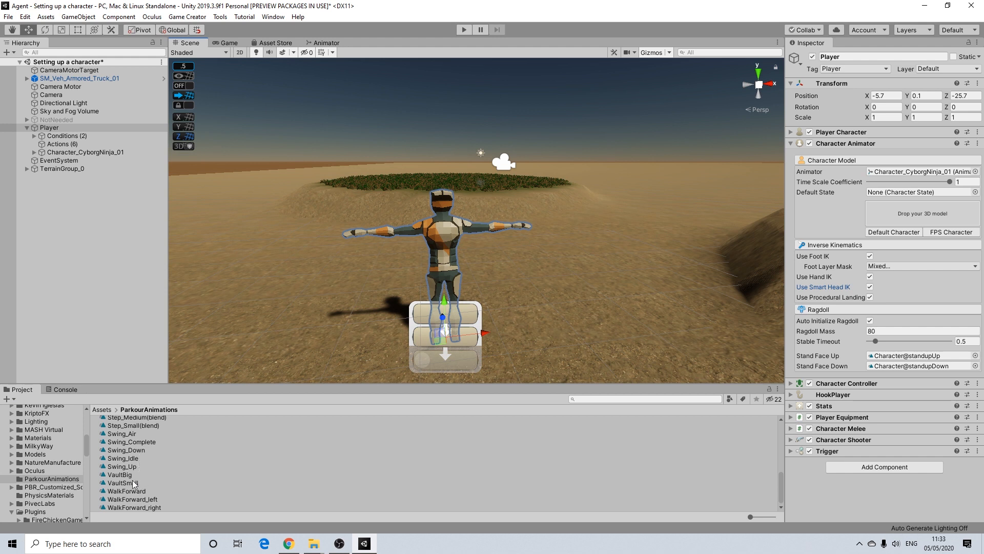
{"action": "scroll", "coordinate": [135, 482], "scroll_direction": "up", "scroll_amount": 2}
{"action": "left_click", "coordinate": [134, 430]}
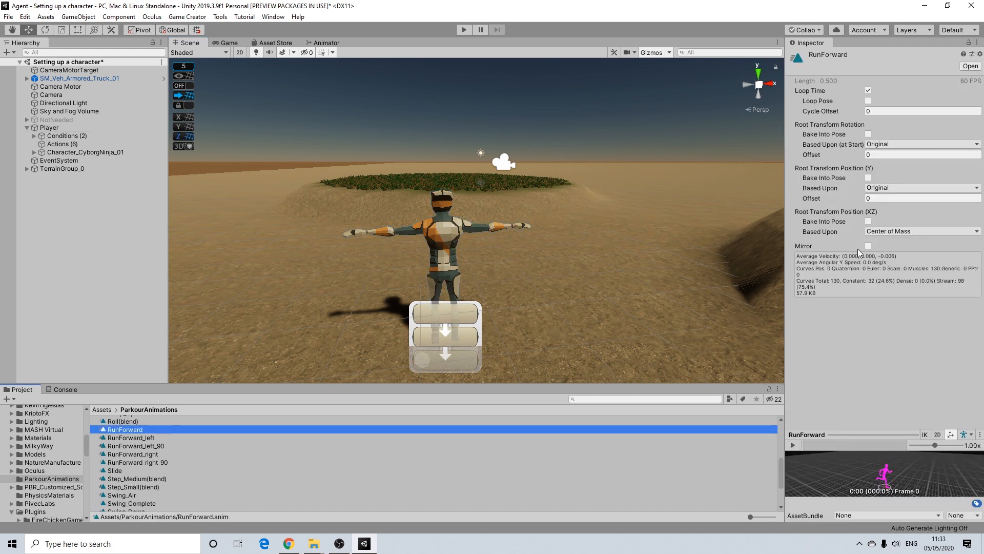
{"action": "left_click", "coordinate": [869, 101]}
{"action": "left_click", "coordinate": [868, 134]}
{"action": "left_click", "coordinate": [869, 177]}
{"action": "left_click", "coordinate": [814, 200]}
{"action": "type", "text": "1"}
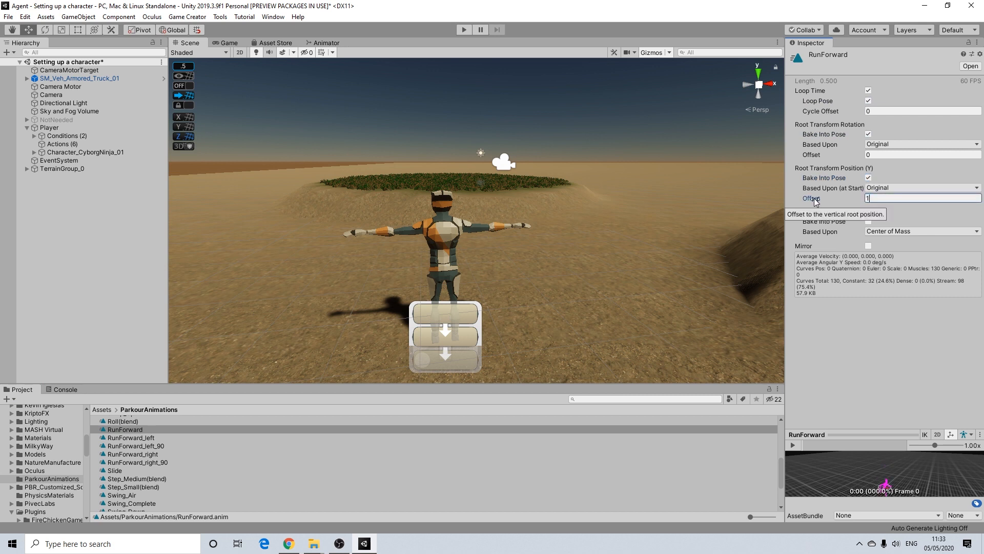
{"action": "key", "text": "BackSpace"}
{"action": "type", "text": "0.1"}
{"action": "key", "text": "Return"}
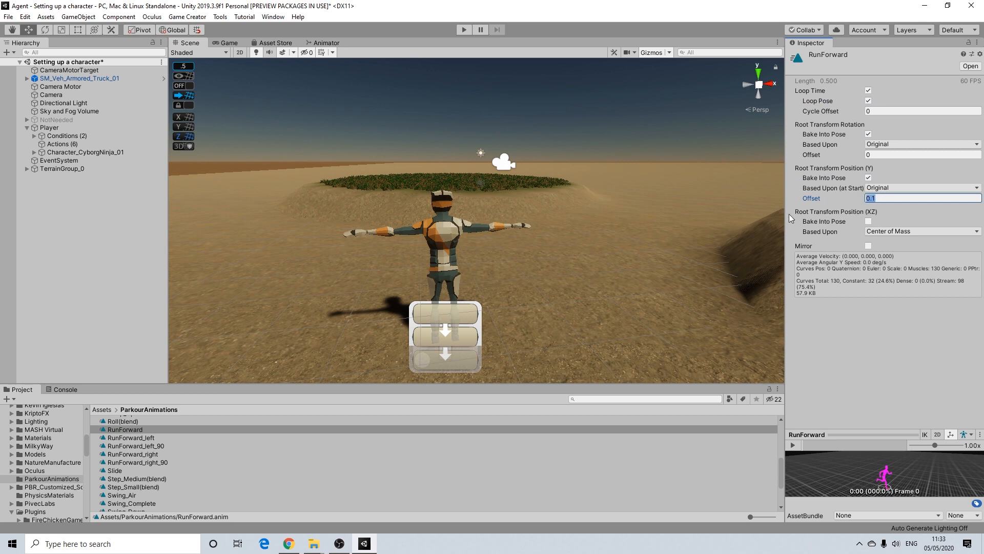
Step: Give the RunForward_left clip Loop Pose, baked root rotation and Y position, and a Y offset of 0.1
{"action": "left_click", "coordinate": [232, 438]}
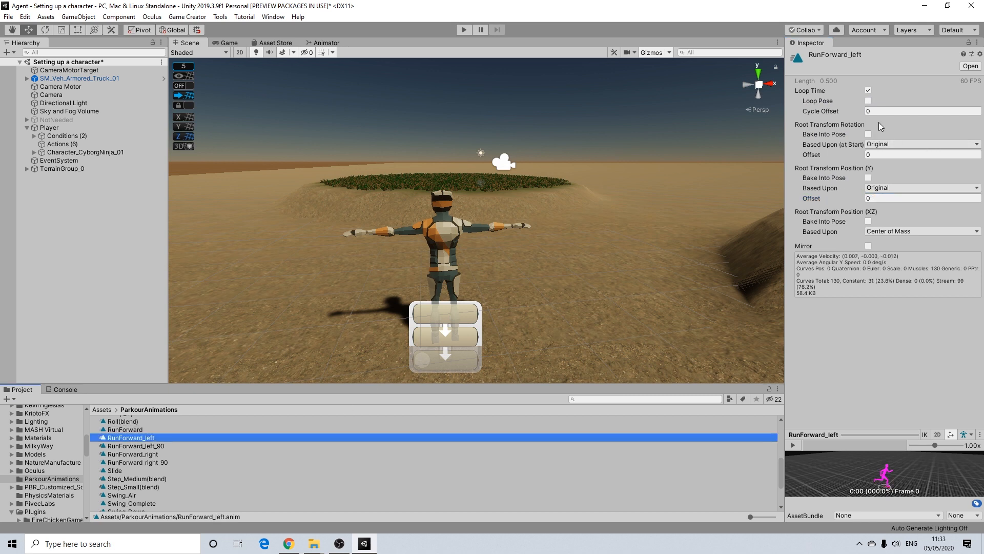
{"action": "left_click", "coordinate": [869, 134]}
{"action": "left_click", "coordinate": [868, 177]}
{"action": "left_click", "coordinate": [874, 198]}
{"action": "type", "text": "0.1"}
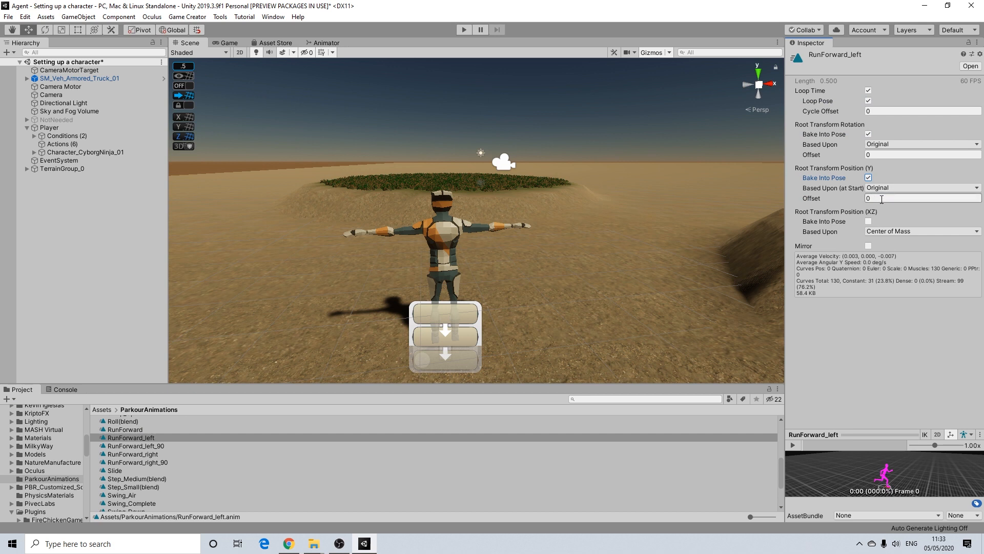
Step: Give the RunForward_right clip Loop Pose, baked root rotation and Y position, and a Y offset of 0.1
{"action": "left_click", "coordinate": [134, 453]}
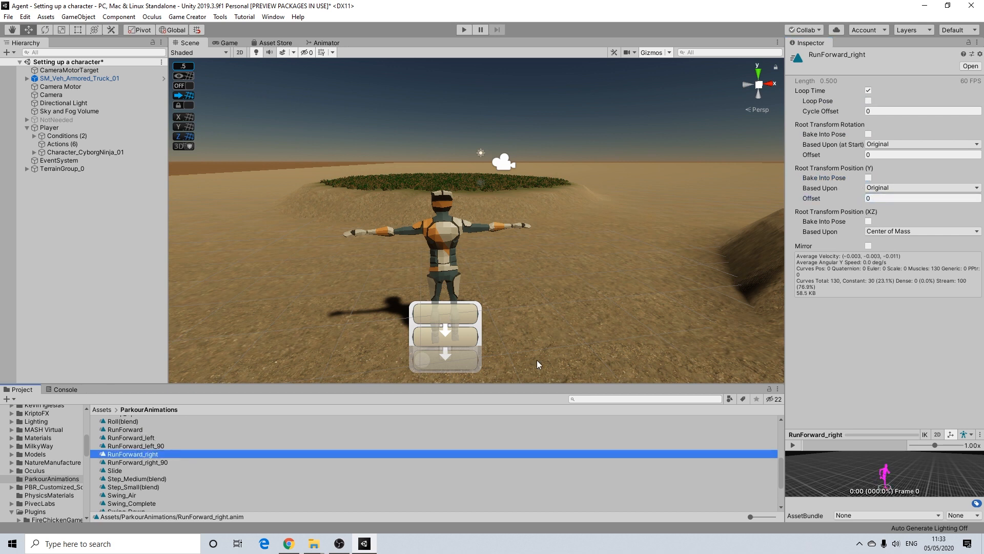
{"action": "left_click", "coordinate": [869, 101]}
{"action": "left_click", "coordinate": [869, 134]}
{"action": "left_click", "coordinate": [868, 178]}
{"action": "left_click", "coordinate": [882, 197]}
{"action": "type", "text": "0.1"}
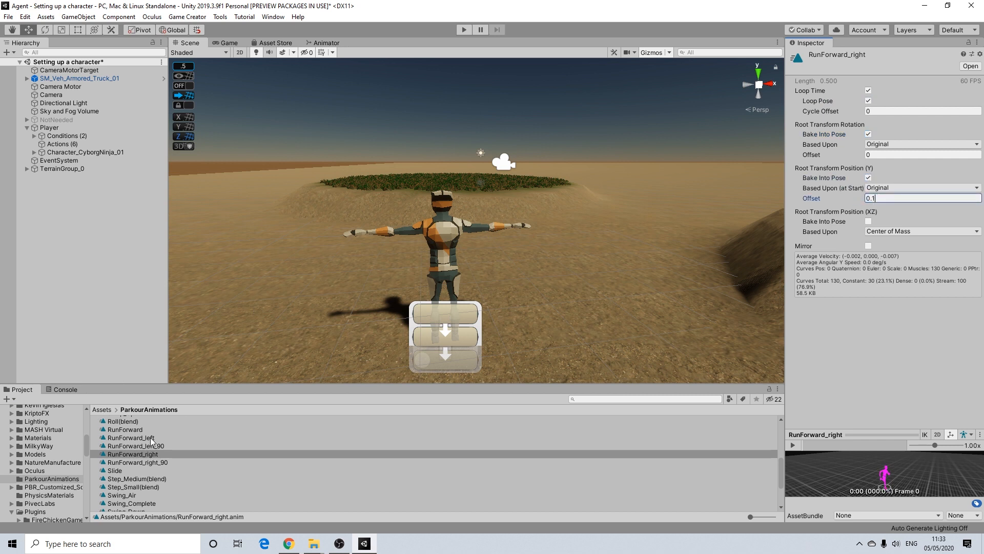
Step: Give the WalkForward clip Loop Pose, baked root rotation and Y position, and a Y offset of 0.1
{"action": "scroll", "coordinate": [136, 485], "scroll_direction": "down", "scroll_amount": 3}
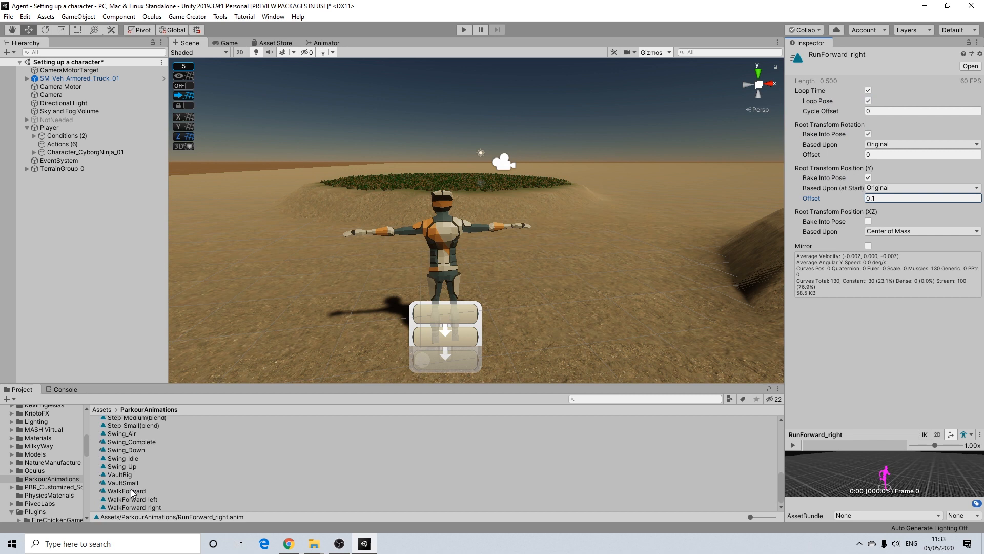
{"action": "left_click", "coordinate": [133, 491]}
{"action": "left_click", "coordinate": [868, 134]}
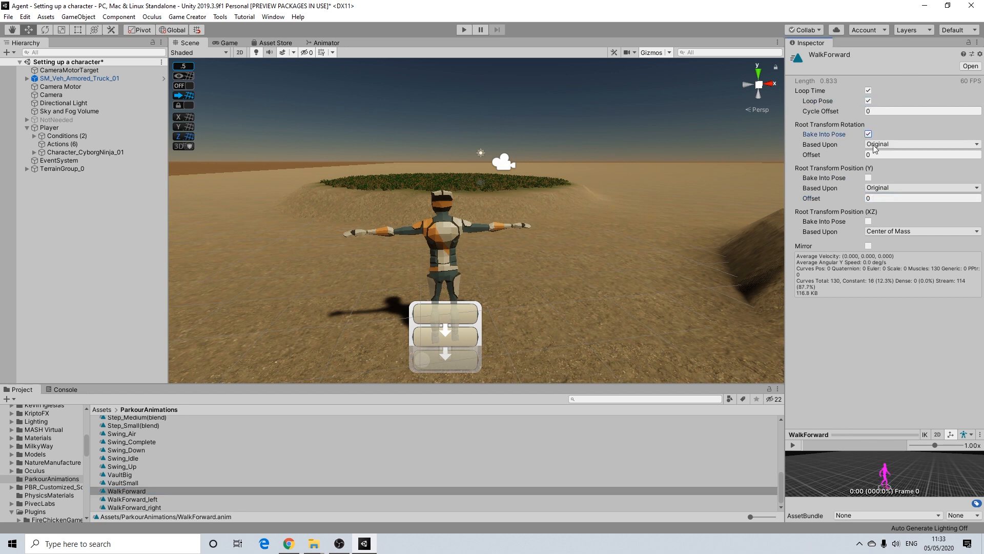
{"action": "left_click", "coordinate": [868, 177]}
{"action": "left_click", "coordinate": [870, 198]}
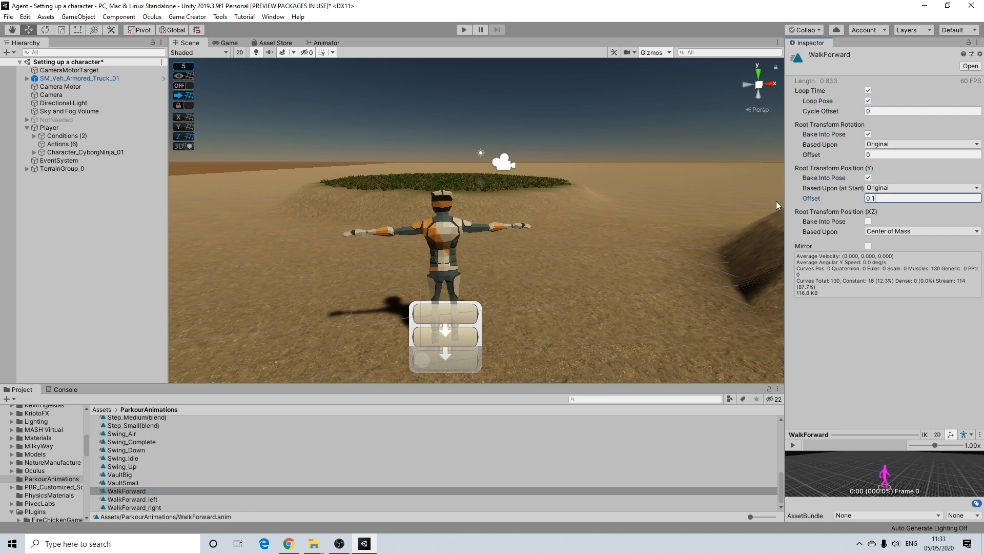
Step: Give the WalkForward_left clip Loop Pose, baked root rotation and Y position, and a Y offset of 0.1
{"action": "left_click", "coordinate": [133, 499]}
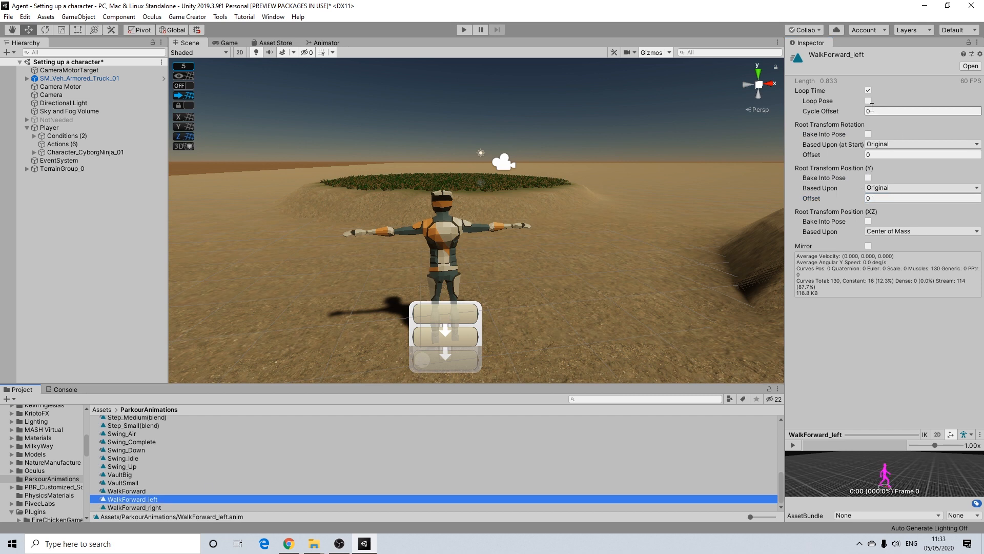
{"action": "left_click", "coordinate": [868, 100]}
{"action": "left_click", "coordinate": [869, 134]}
{"action": "left_click", "coordinate": [873, 154]}
{"action": "left_click", "coordinate": [869, 177]}
{"action": "left_click", "coordinate": [877, 198]}
{"action": "type", "text": "0.1"}
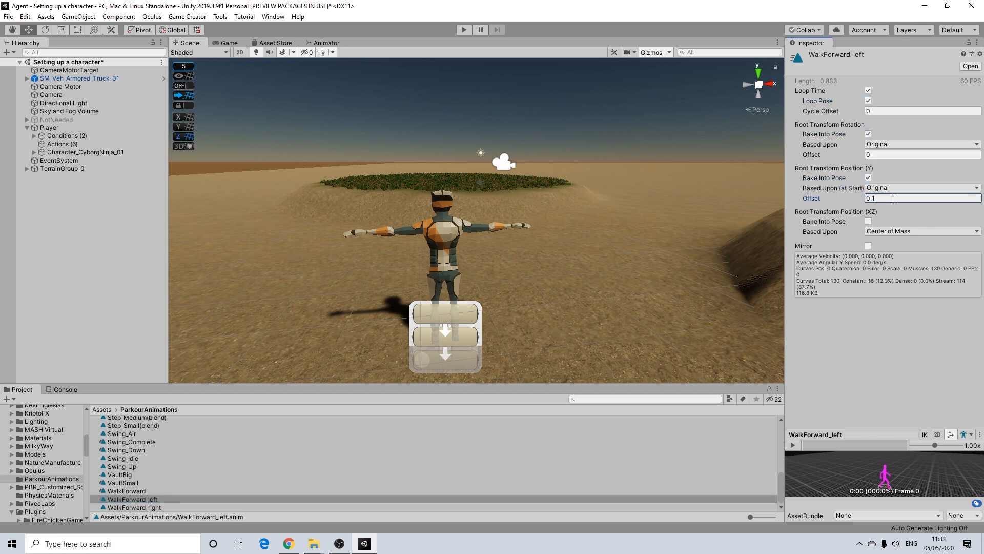
Step: Give the WalkForward_right clip Loop Pose, baked root rotation and Y position, and a Y offset of 0.1
{"action": "left_click", "coordinate": [147, 507]}
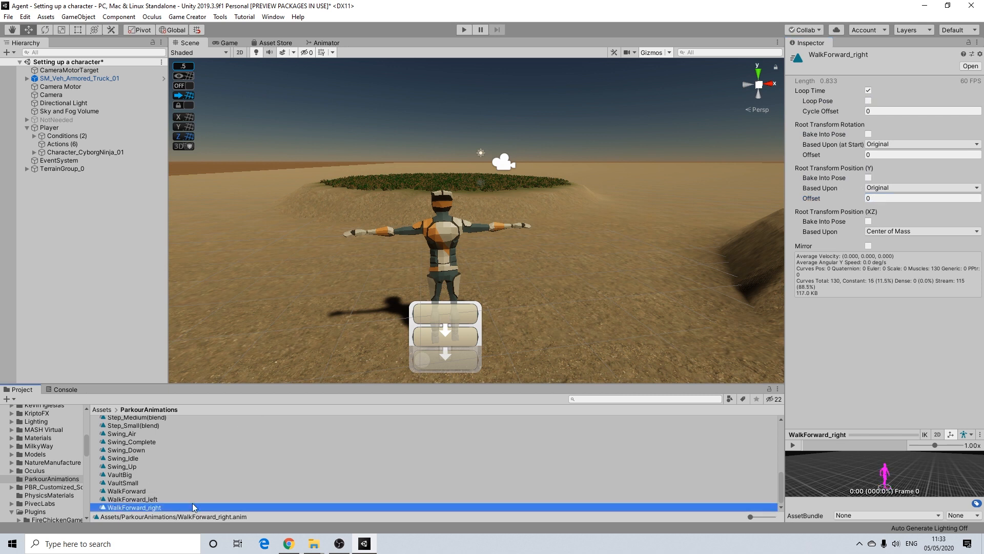
{"action": "left_click", "coordinate": [869, 101]}
{"action": "left_click", "coordinate": [869, 134]}
{"action": "left_click", "coordinate": [869, 178]}
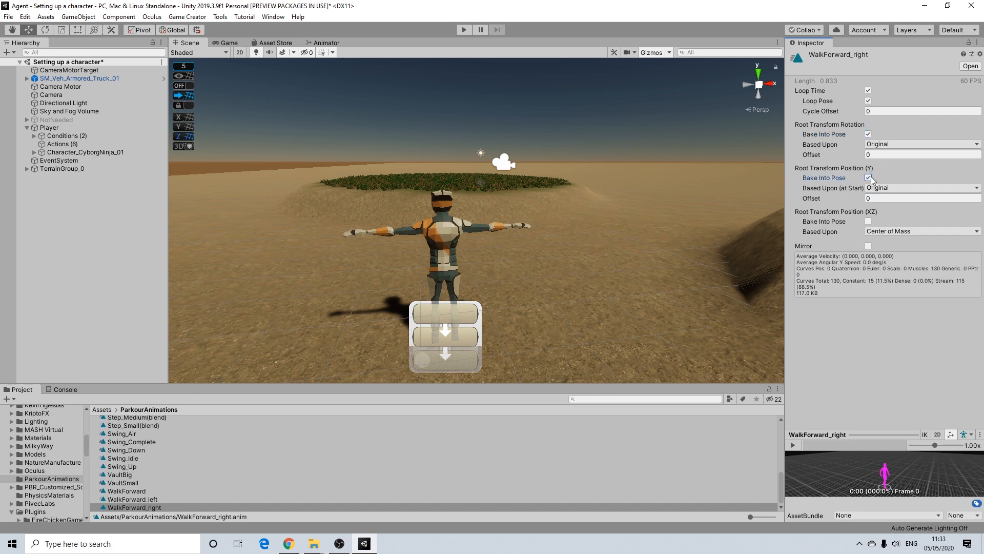
{"action": "left_click", "coordinate": [898, 198]}
{"action": "type", "text": "0.1"}
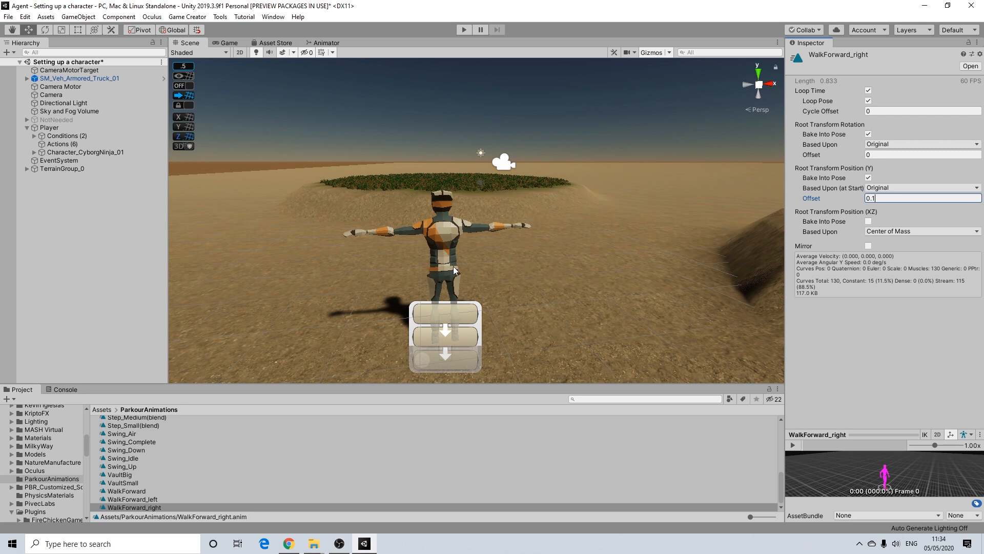
Step: Play-test the scene to check the character's animation, and stop the playback
{"action": "scroll", "coordinate": [453, 267], "scroll_direction": "up", "scroll_amount": 6}
{"action": "scroll", "coordinate": [459, 266], "scroll_direction": "down", "scroll_amount": 8}
{"action": "scroll", "coordinate": [508, 263], "scroll_direction": "down", "scroll_amount": 6}
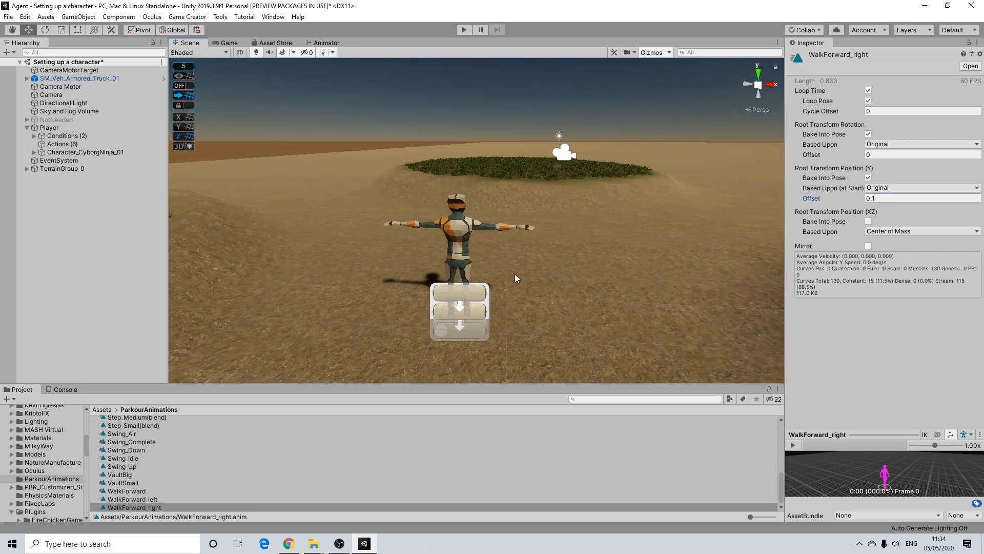
{"action": "middle_click_drag", "start_coordinate": [516, 278], "coordinate": [505, 253]}
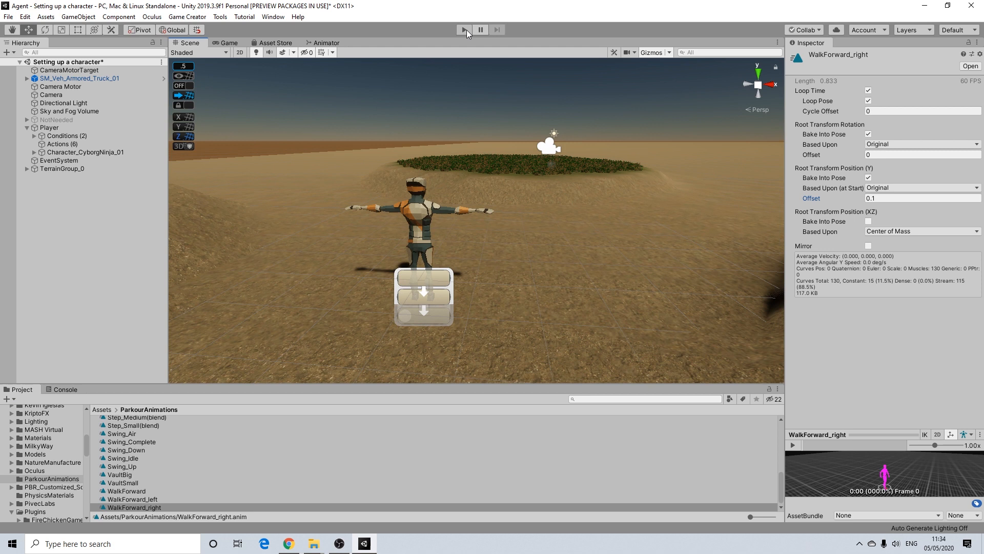
{"action": "left_click", "coordinate": [465, 30]}
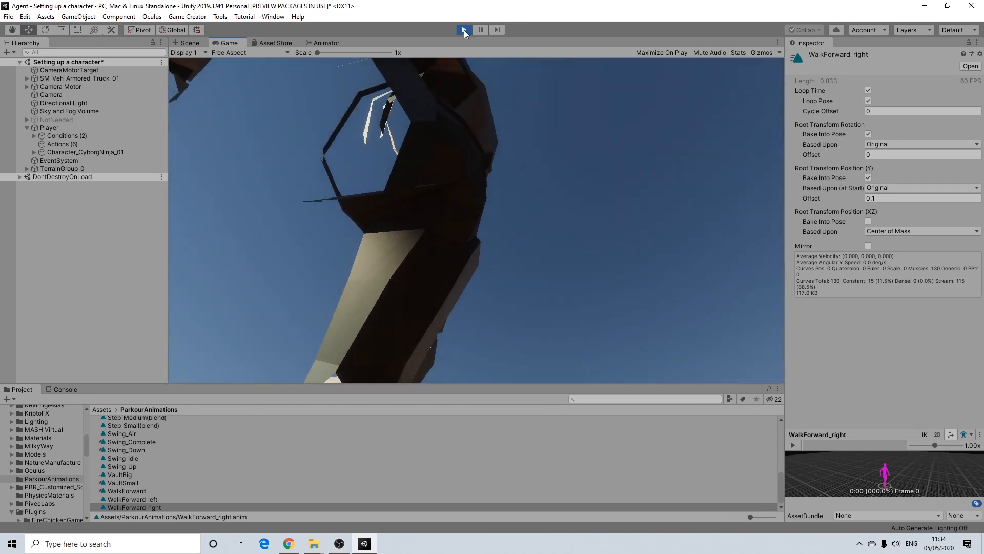
{"action": "left_click", "coordinate": [464, 31]}
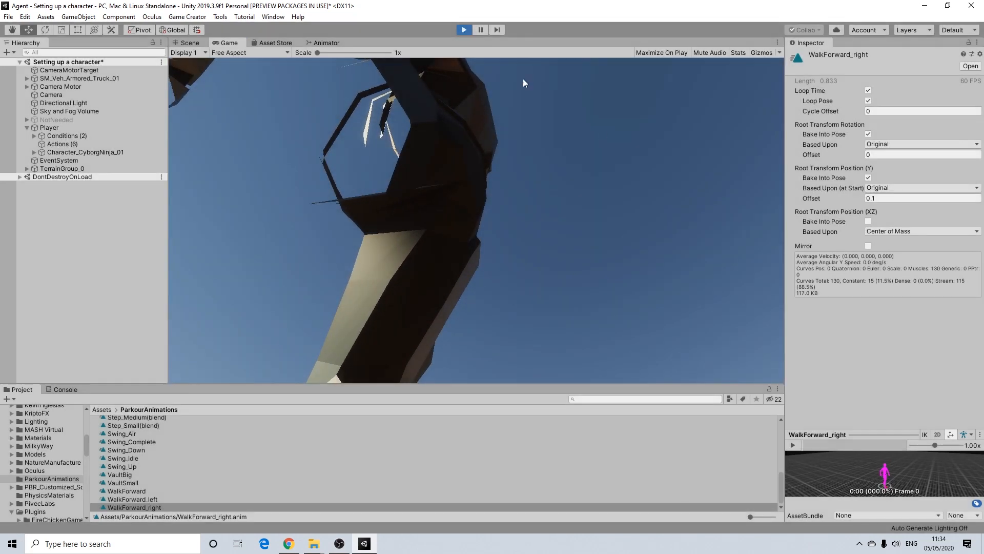
Step: Show the Player Character component's settings on the Player object
{"action": "left_click_drag", "start_coordinate": [459, 251], "coordinate": [431, 278], "text": "alt"}
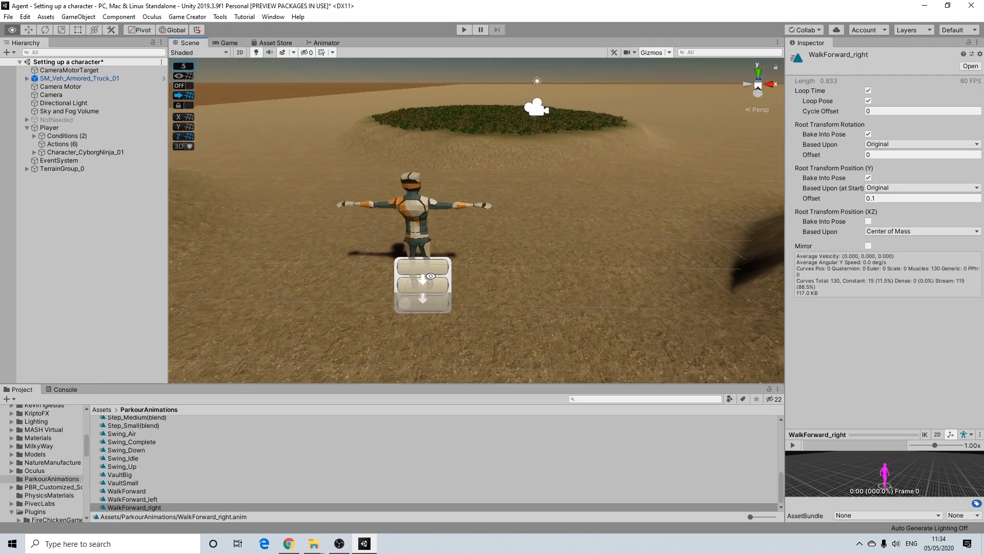
{"action": "middle_click_drag", "start_coordinate": [432, 279], "coordinate": [487, 294]}
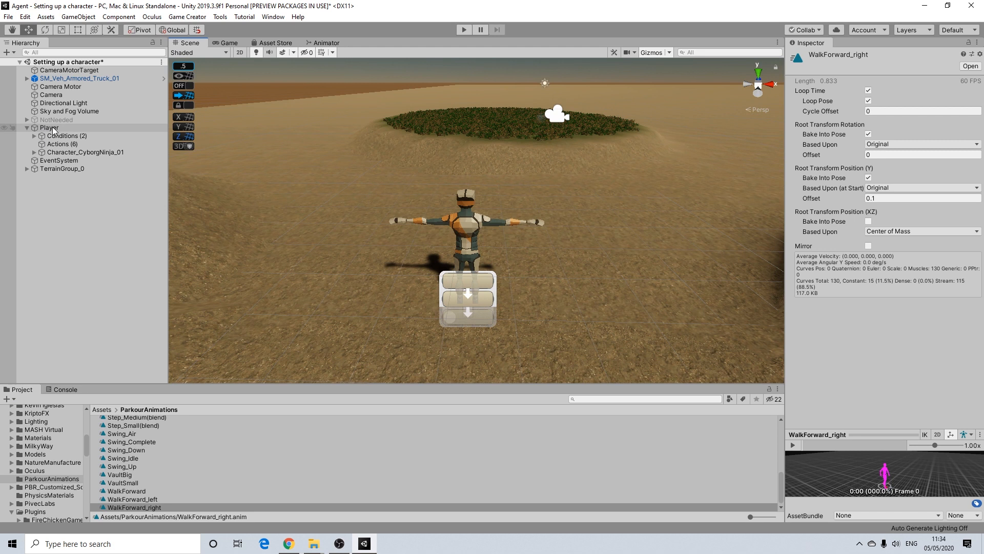
{"action": "left_click", "coordinate": [52, 127]}
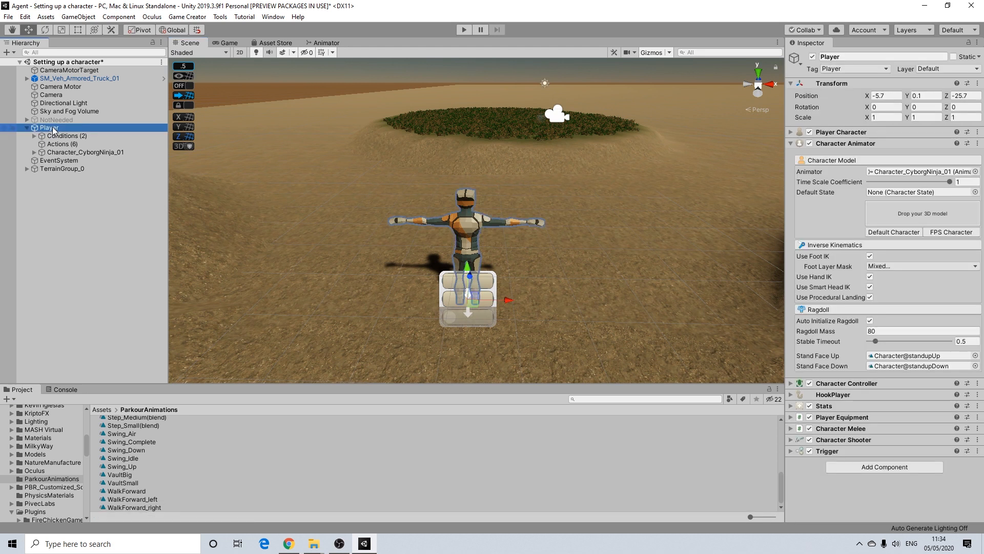
{"action": "left_click", "coordinate": [790, 132]}
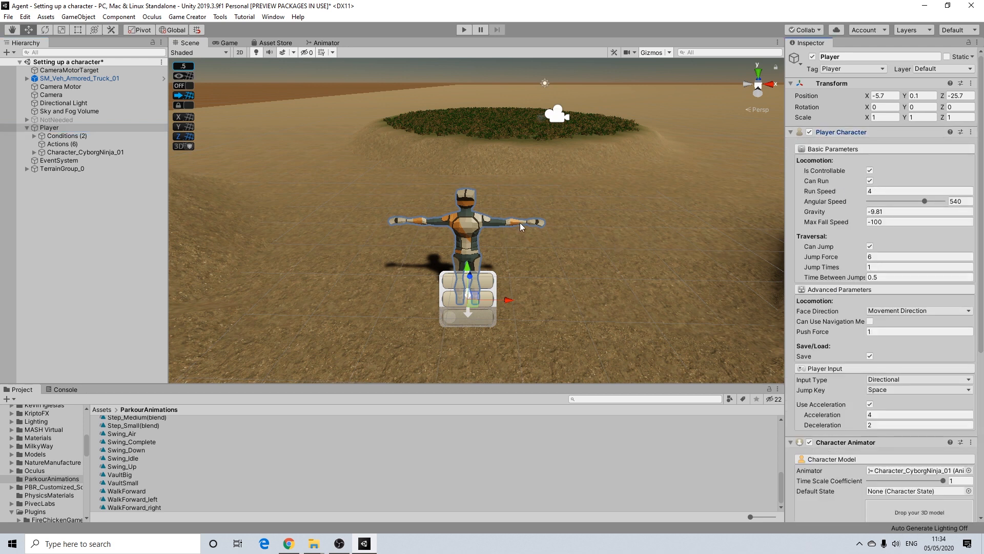
{"action": "scroll", "coordinate": [520, 222], "scroll_direction": "down", "scroll_amount": 1}
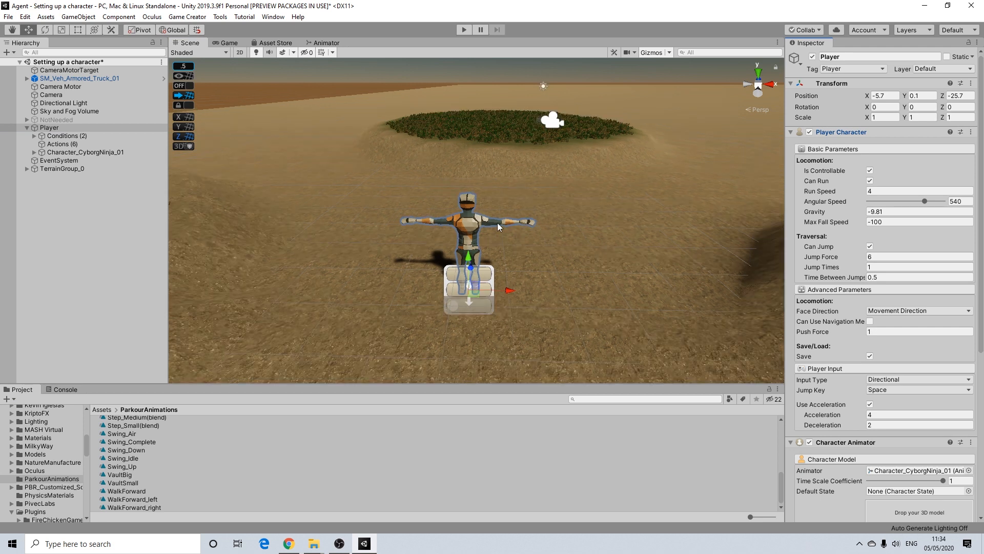
{"action": "scroll", "coordinate": [497, 223], "scroll_direction": "up", "scroll_amount": 2}
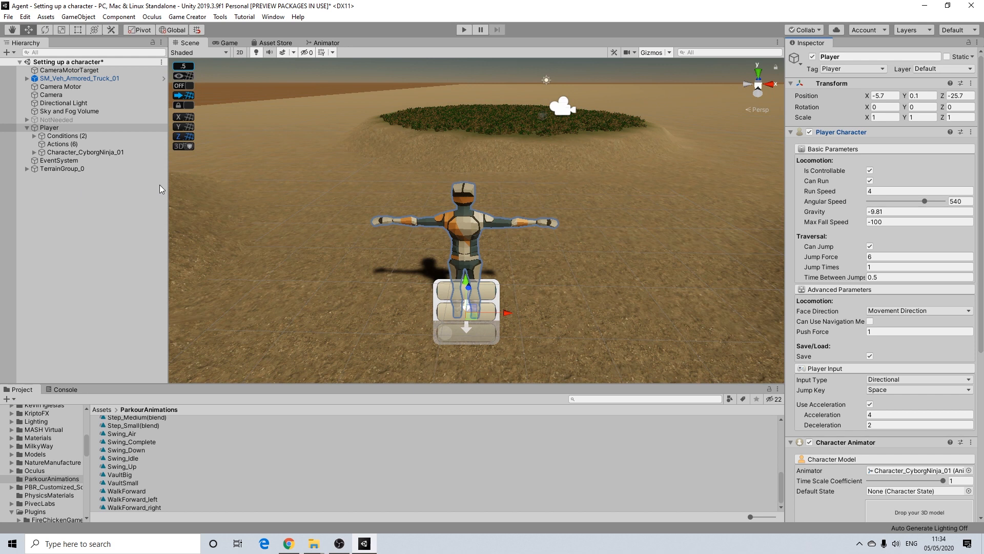
{"action": "mouse_move", "coordinate": [478, 223]}
{"action": "left_mouse_down", "text": "alt"}
{"action": "mouse_move", "coordinate": [466, 224]}
{"action": "mouse_move", "coordinate": [478, 224]}
{"action": "left_mouse_up", "text": "alt"}
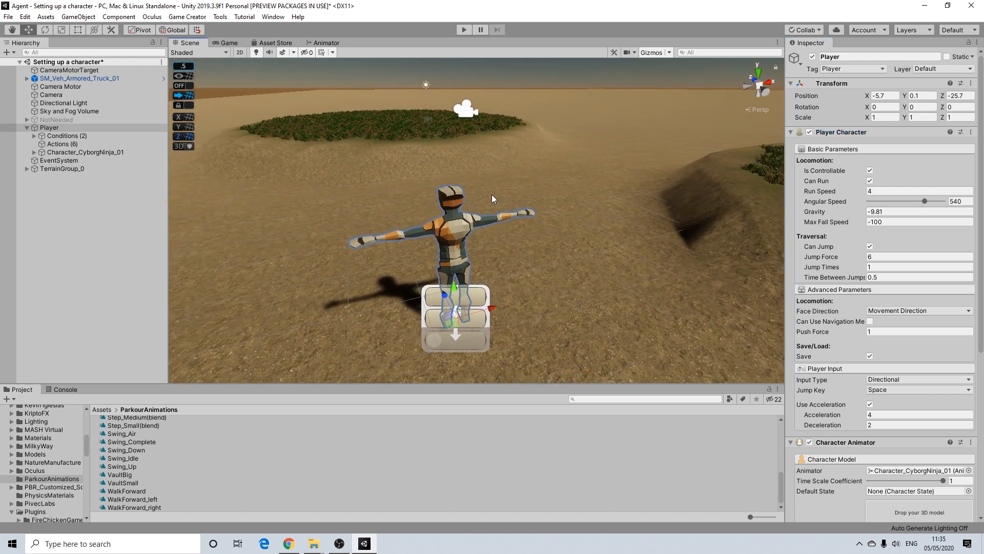
{"action": "scroll", "coordinate": [405, 153], "scroll_direction": "down", "scroll_amount": 3}
{"action": "middle_click_drag", "start_coordinate": [441, 160], "coordinate": [482, 170]}
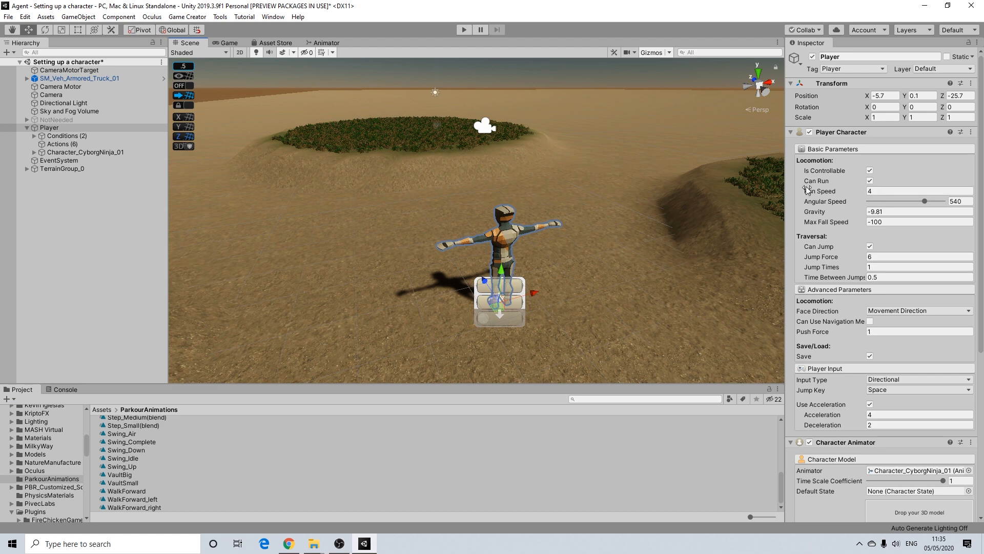
{"action": "left_click_drag", "start_coordinate": [492, 228], "coordinate": [651, 226], "text": "alt"}
{"action": "left_click_drag", "start_coordinate": [451, 217], "coordinate": [283, 218], "text": "alt"}
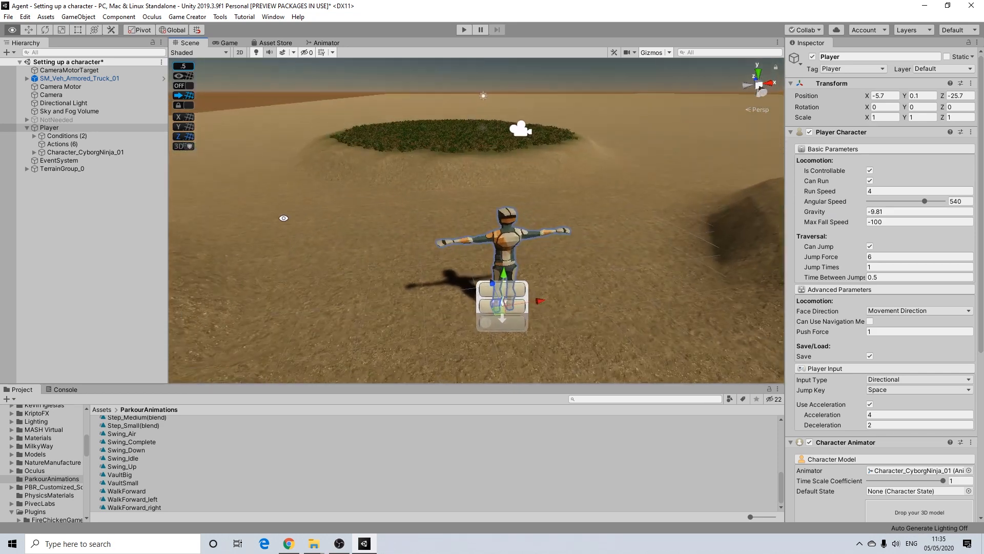
{"action": "scroll", "coordinate": [545, 239], "scroll_direction": "up", "scroll_amount": 2}
{"action": "middle_click_drag", "start_coordinate": [547, 243], "coordinate": [502, 228]}
{"action": "scroll", "coordinate": [502, 227], "scroll_direction": "up", "scroll_amount": 5}
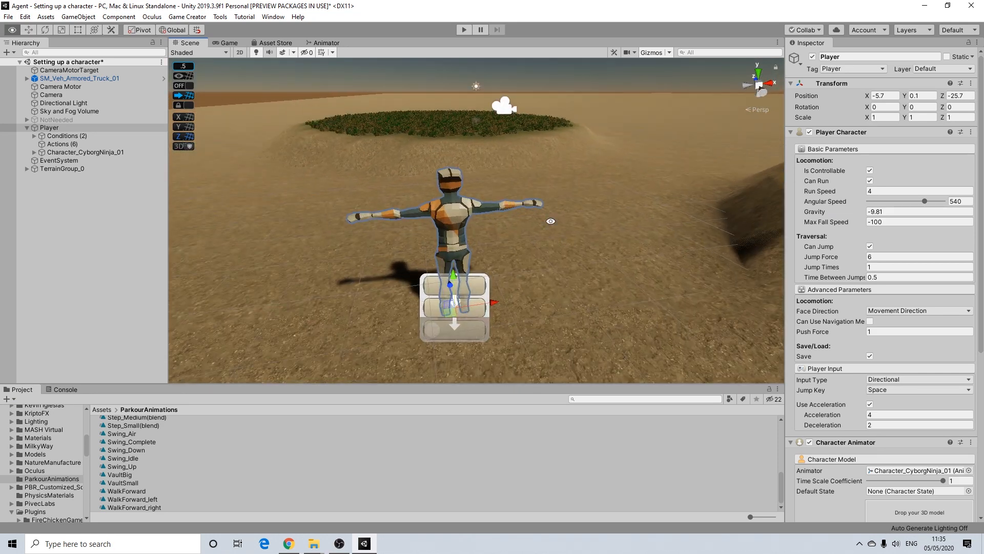
{"action": "left_click_drag", "start_coordinate": [551, 221], "coordinate": [607, 228], "text": "alt"}
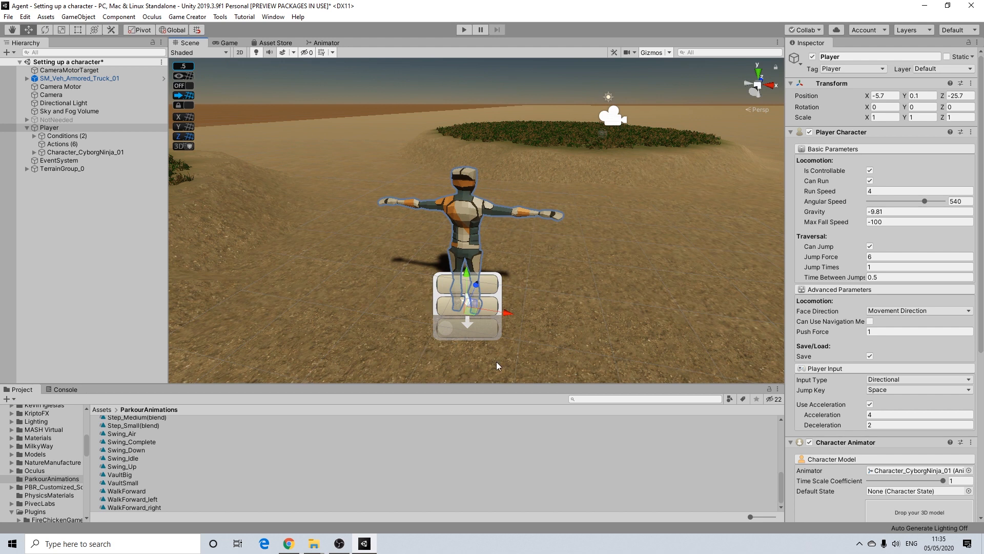
Step: Turn the Player's Can Run option off and back on
{"action": "left_click_drag", "start_coordinate": [496, 361], "coordinate": [492, 279], "text": "alt"}
{"action": "left_click", "coordinate": [870, 181]}
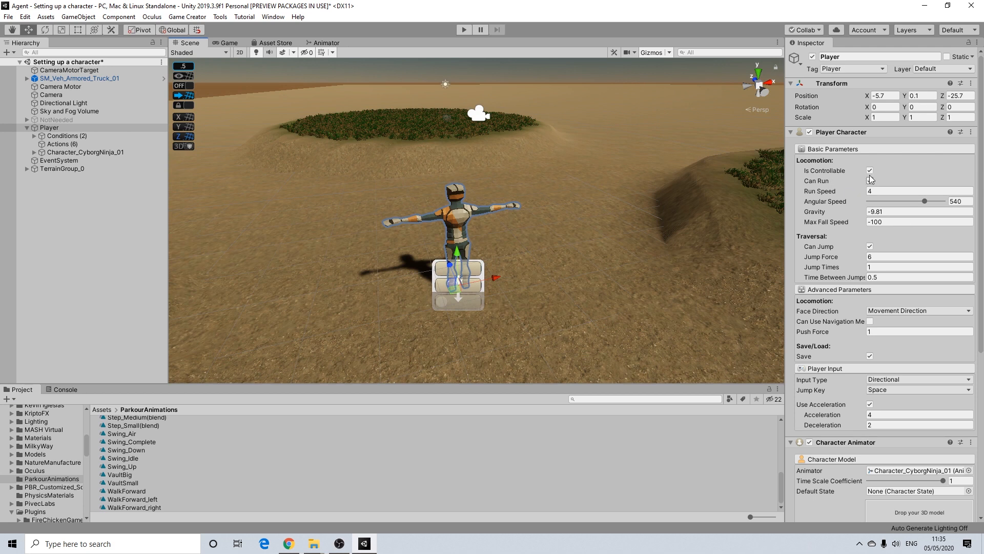
{"action": "left_click", "coordinate": [870, 181]}
{"action": "left_click_drag", "start_coordinate": [492, 219], "coordinate": [526, 221], "text": "alt"}
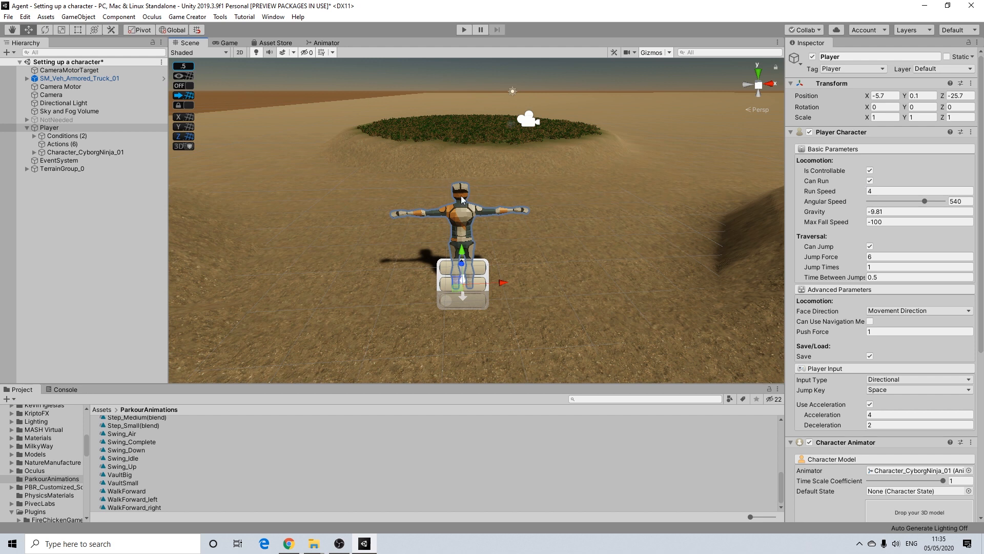
{"action": "scroll", "coordinate": [481, 207], "scroll_direction": "up", "scroll_amount": 5}
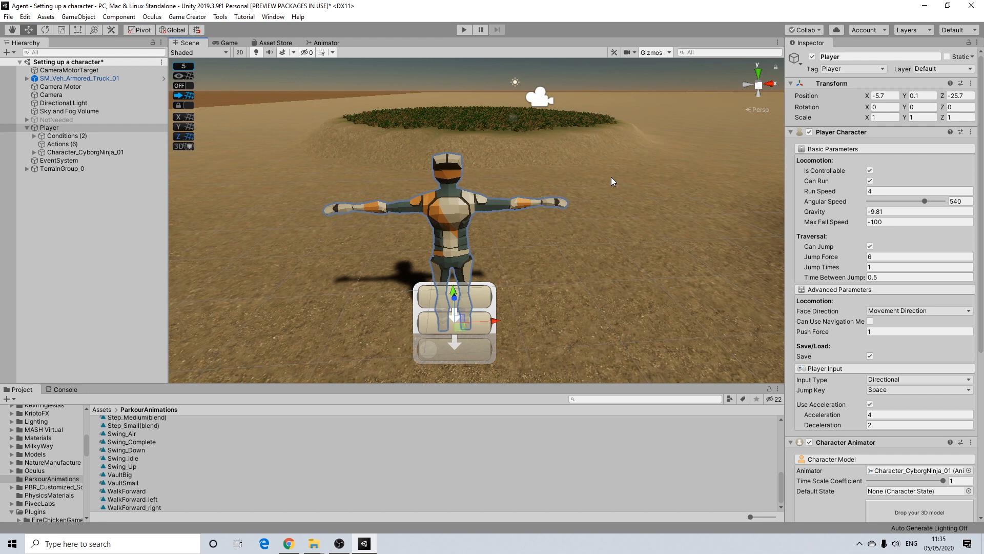
{"action": "left_click", "coordinate": [878, 180]}
{"action": "scroll", "coordinate": [497, 195], "scroll_direction": "down", "scroll_amount": 5}
{"action": "middle_click_drag", "start_coordinate": [494, 203], "coordinate": [517, 208]}
{"action": "scroll", "coordinate": [544, 212], "scroll_direction": "up", "scroll_amount": 5}
{"action": "middle_click_drag", "start_coordinate": [584, 214], "coordinate": [552, 209]}
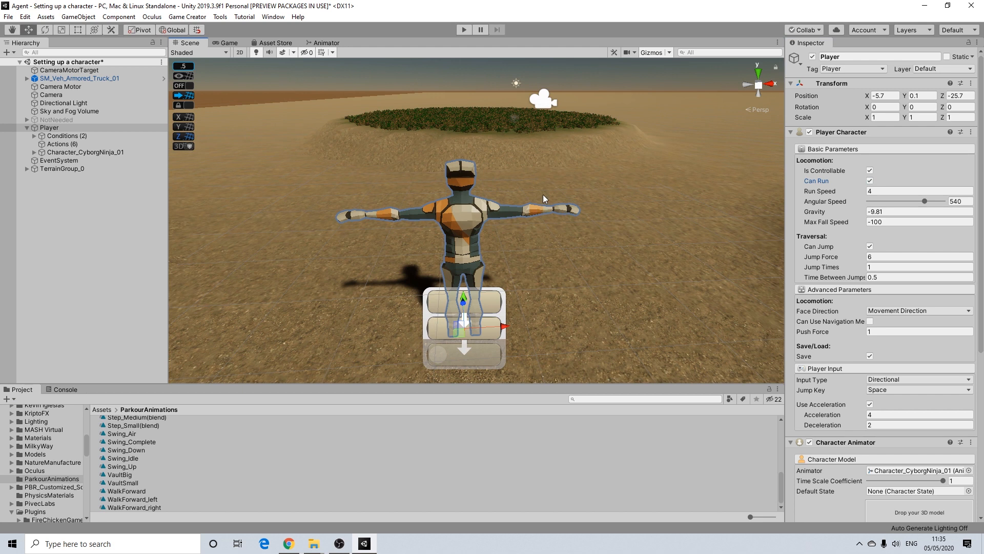
{"action": "scroll", "coordinate": [543, 195], "scroll_direction": "down", "scroll_amount": 3}
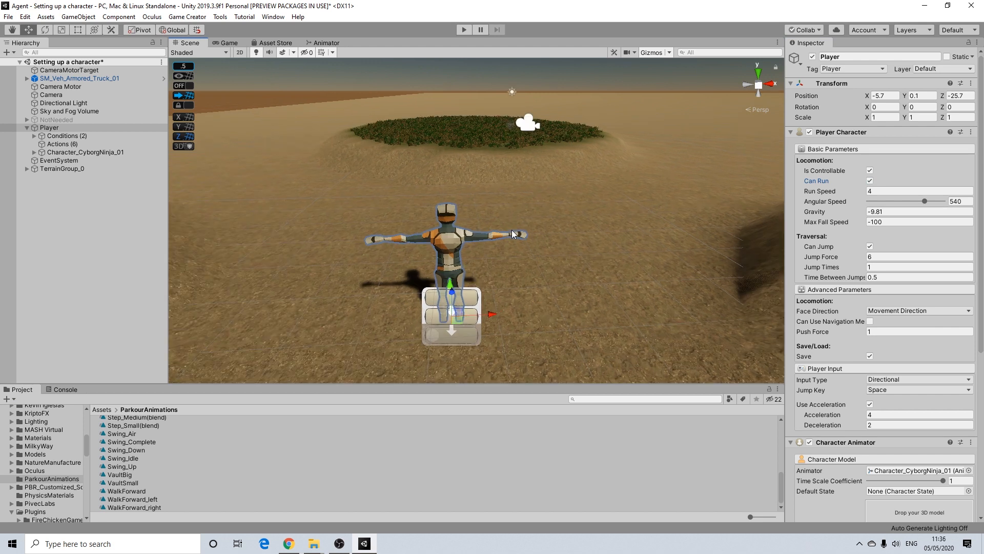
{"action": "scroll", "coordinate": [507, 218], "scroll_direction": "up", "scroll_amount": 2}
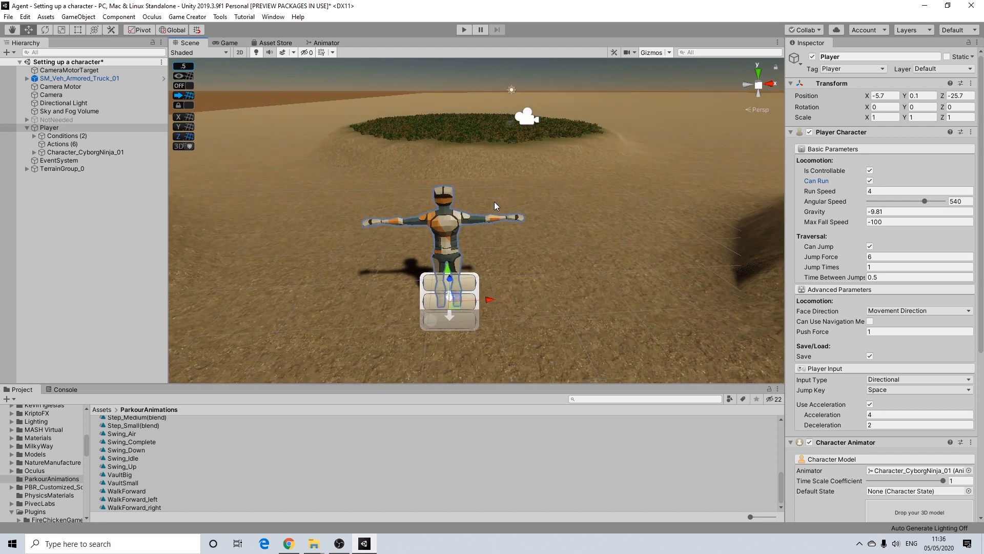
{"action": "left_click", "coordinate": [494, 203]}
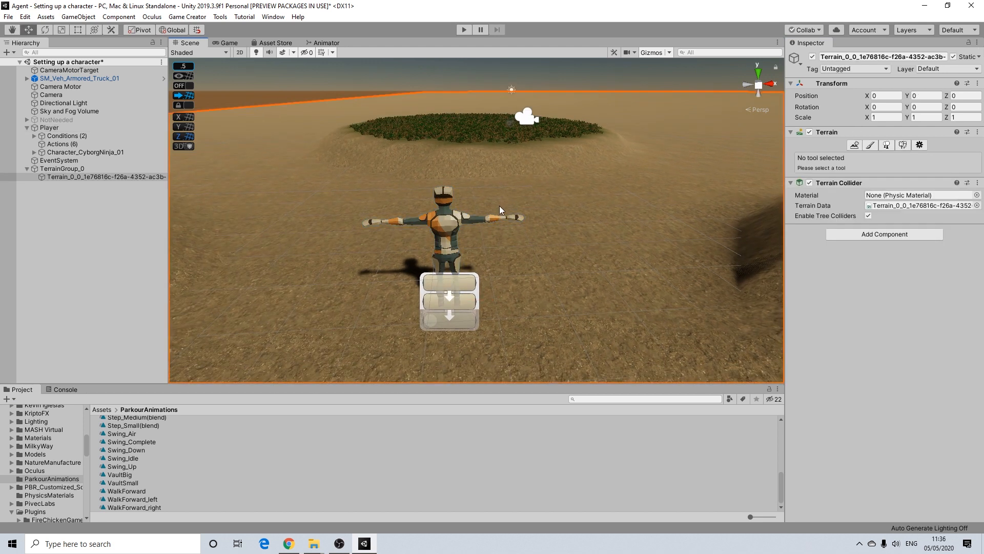
{"action": "left_click", "coordinate": [339, 84]}
{"action": "scroll", "coordinate": [454, 247], "scroll_direction": "up", "scroll_amount": 4}
{"action": "scroll", "coordinate": [476, 243], "scroll_direction": "down", "scroll_amount": 5}
{"action": "left_click_drag", "start_coordinate": [545, 222], "coordinate": [452, 211], "text": "alt"}
{"action": "scroll", "coordinate": [520, 233], "scroll_direction": "up", "scroll_amount": 3}
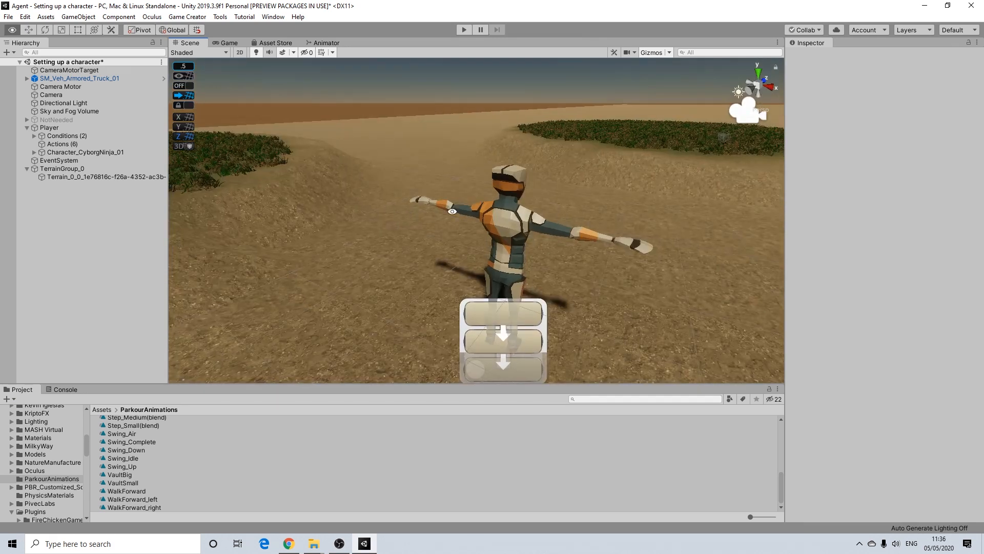
{"action": "scroll", "coordinate": [555, 208], "scroll_direction": "down", "scroll_amount": 5}
{"action": "left_click_drag", "start_coordinate": [553, 210], "coordinate": [633, 174], "text": "alt"}
{"action": "scroll", "coordinate": [540, 233], "scroll_direction": "up", "scroll_amount": 4}
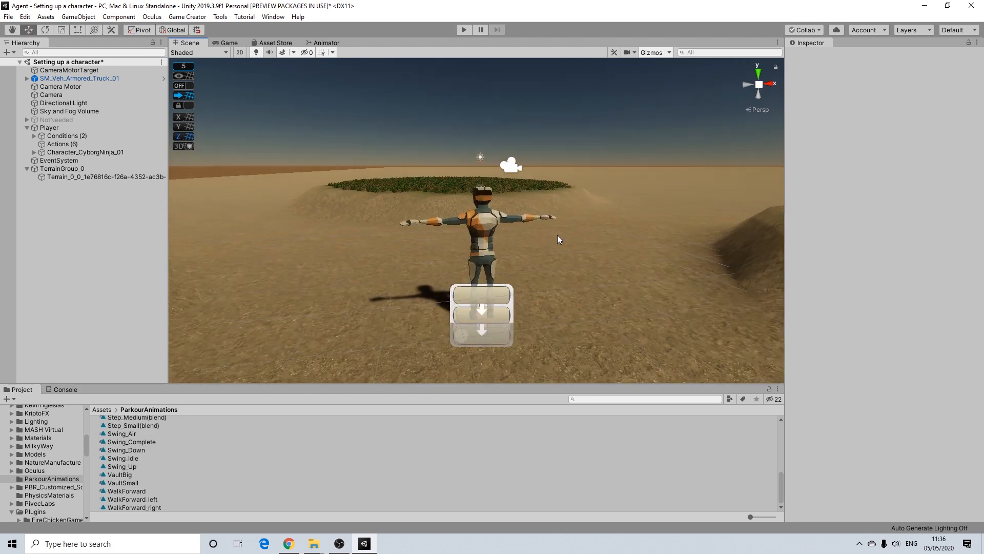
{"action": "left_click_drag", "start_coordinate": [559, 235], "coordinate": [466, 244], "text": "alt"}
{"action": "left_click_drag", "start_coordinate": [594, 242], "coordinate": [460, 257], "text": "alt"}
{"action": "scroll", "coordinate": [527, 251], "scroll_direction": "up", "scroll_amount": 5}
{"action": "scroll", "coordinate": [527, 251], "scroll_direction": "down", "scroll_amount": 10}
{"action": "scroll", "coordinate": [455, 275], "scroll_direction": "up", "scroll_amount": 5}
{"action": "middle_click_drag", "start_coordinate": [472, 280], "coordinate": [508, 284]}
{"action": "scroll", "coordinate": [493, 291], "scroll_direction": "down", "scroll_amount": 5}
{"action": "scroll", "coordinate": [509, 284], "scroll_direction": "up", "scroll_amount": 4}
{"action": "scroll", "coordinate": [509, 284], "scroll_direction": "up", "scroll_amount": 2}
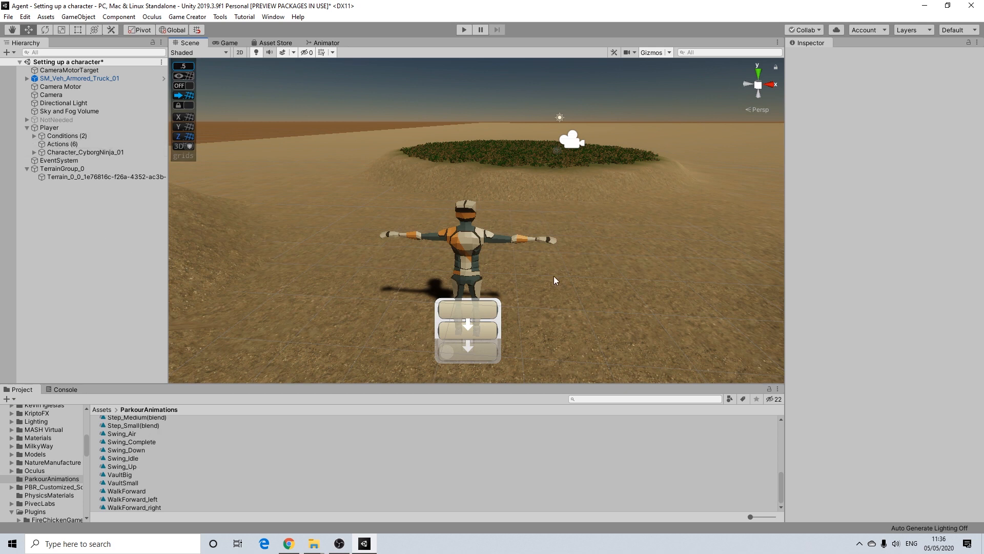
{"action": "left_click_drag", "start_coordinate": [554, 275], "coordinate": [466, 248], "text": "alt"}
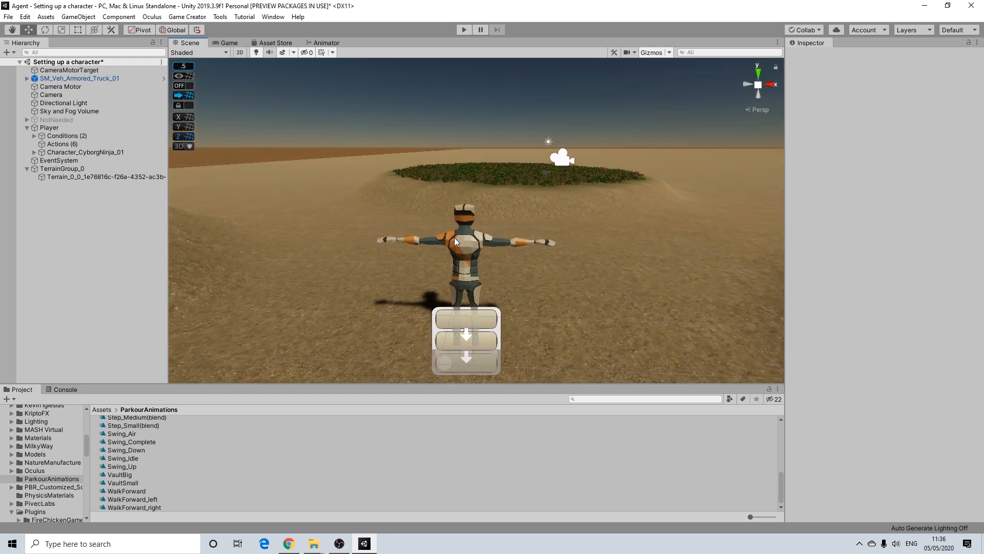
Step: Set the Root Transform Position (Y) offset of the Idlestate 2 clip to 0.1
{"action": "scroll", "coordinate": [128, 459], "scroll_direction": "up", "scroll_amount": 10}
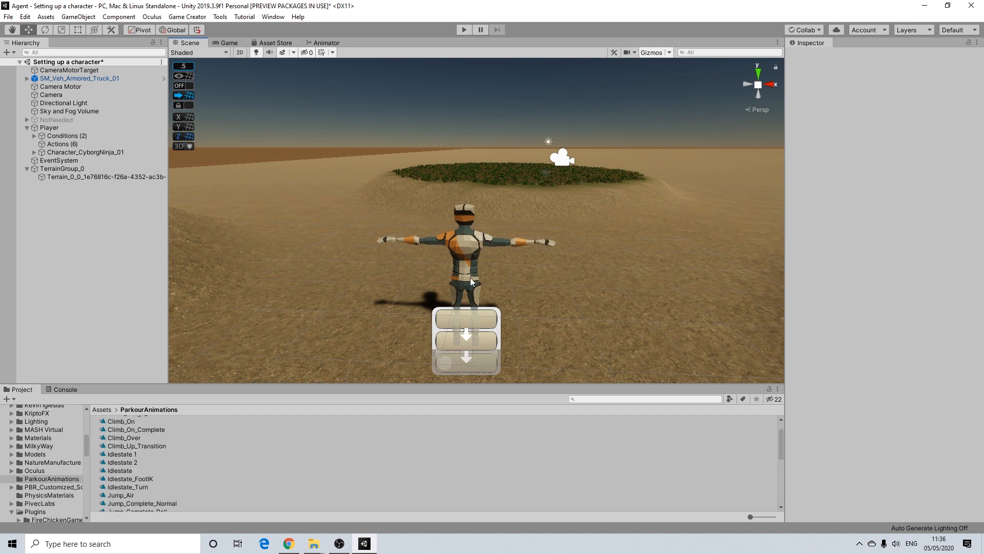
{"action": "scroll", "coordinate": [135, 455], "scroll_direction": "down", "scroll_amount": 3}
{"action": "scroll", "coordinate": [135, 455], "scroll_direction": "up", "scroll_amount": 2}
{"action": "scroll", "coordinate": [135, 454], "scroll_direction": "up", "scroll_amount": 1}
{"action": "left_click", "coordinate": [123, 462]}
{"action": "left_click", "coordinate": [889, 199]}
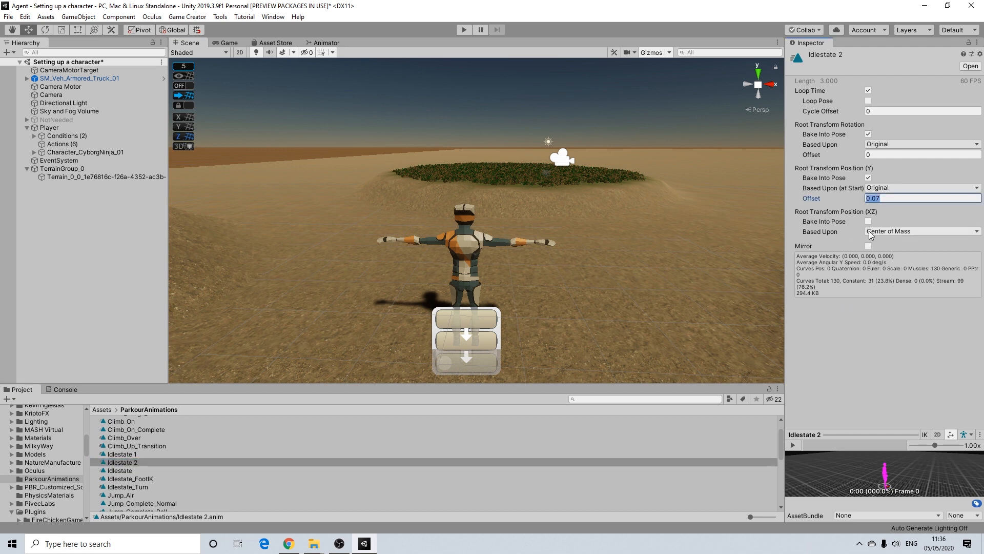
{"action": "type", "text": "0."}
{"action": "middle_click_drag", "start_coordinate": [475, 334], "coordinate": [518, 226]}
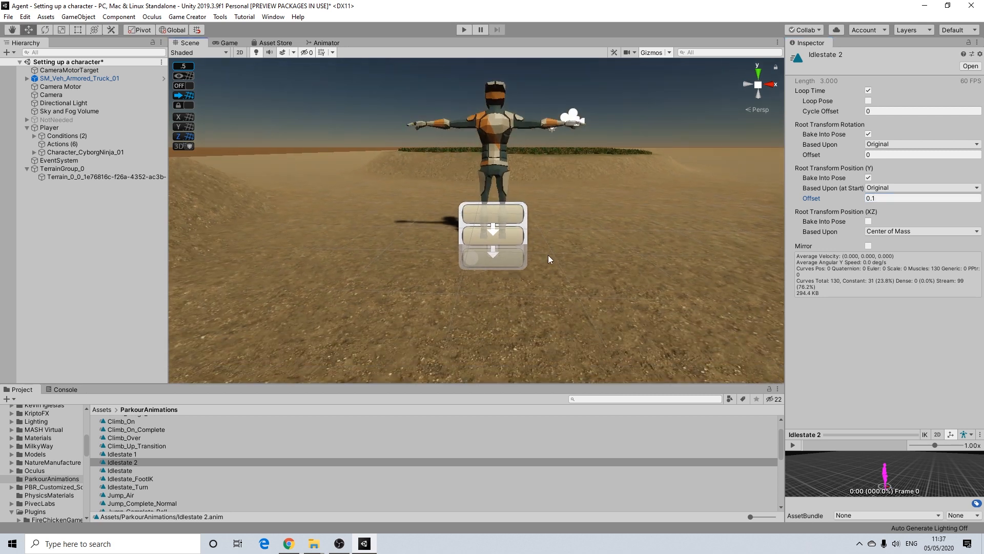
{"action": "scroll", "coordinate": [553, 259], "scroll_direction": "up", "scroll_amount": 6}
{"action": "middle_click_drag", "start_coordinate": [586, 260], "coordinate": [527, 334]}
{"action": "scroll", "coordinate": [657, 183], "scroll_direction": "down", "scroll_amount": 7}
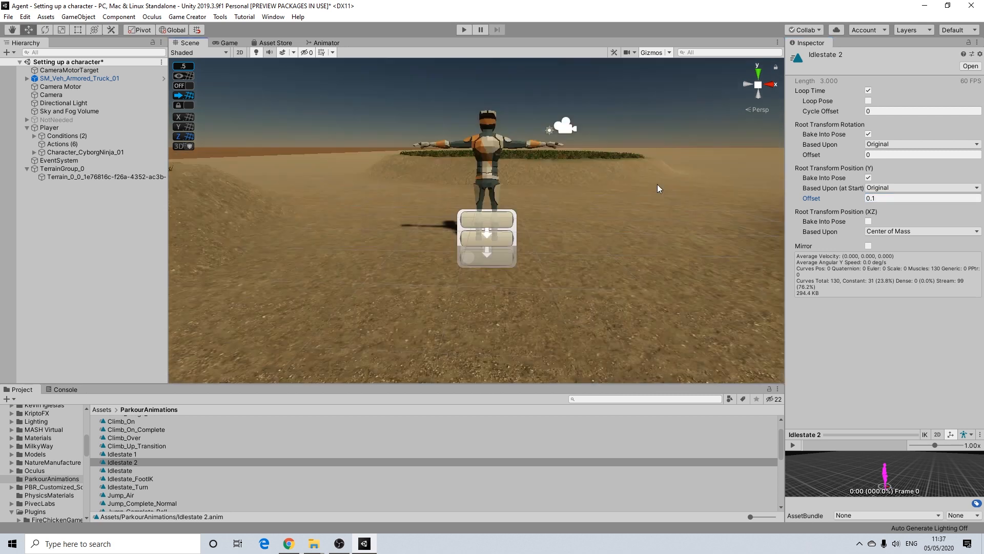
{"action": "middle_click_drag", "start_coordinate": [657, 184], "coordinate": [603, 234]}
{"action": "middle_click_drag", "start_coordinate": [473, 197], "coordinate": [509, 200]}
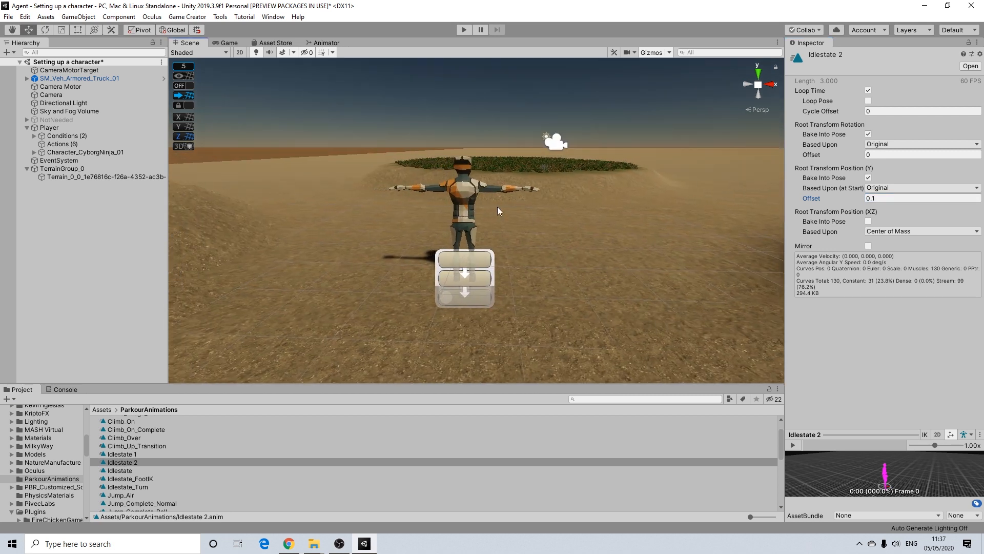
{"action": "scroll", "coordinate": [497, 207], "scroll_direction": "up", "scroll_amount": 7}
{"action": "left_click_drag", "start_coordinate": [419, 191], "coordinate": [548, 234], "text": "alt"}
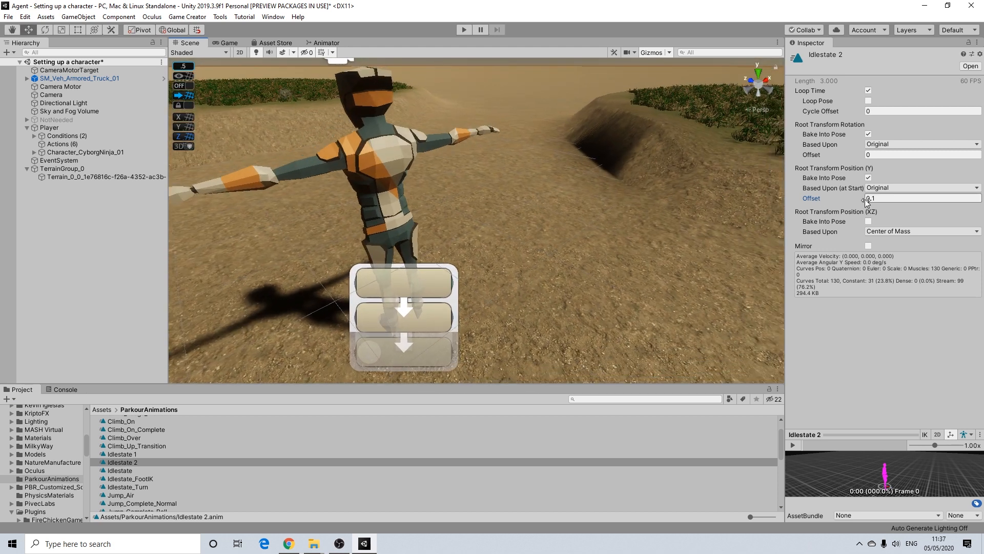
{"action": "left_click_drag", "start_coordinate": [466, 159], "coordinate": [335, 135], "text": "alt"}
{"action": "middle_click_drag", "start_coordinate": [335, 135], "coordinate": [354, 210]}
{"action": "scroll", "coordinate": [433, 232], "scroll_direction": "down", "scroll_amount": 5}
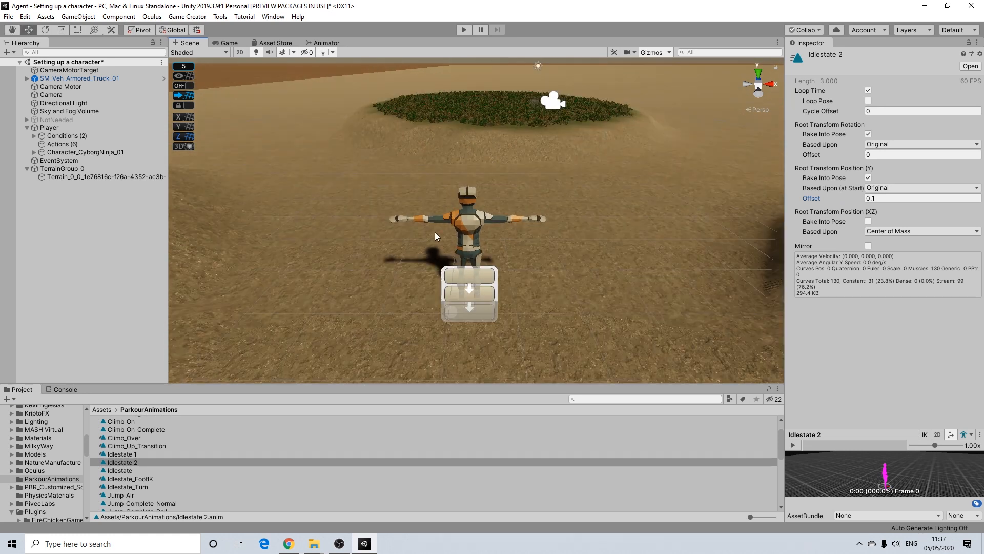
{"action": "scroll", "coordinate": [522, 247], "scroll_direction": "up", "scroll_amount": 1}
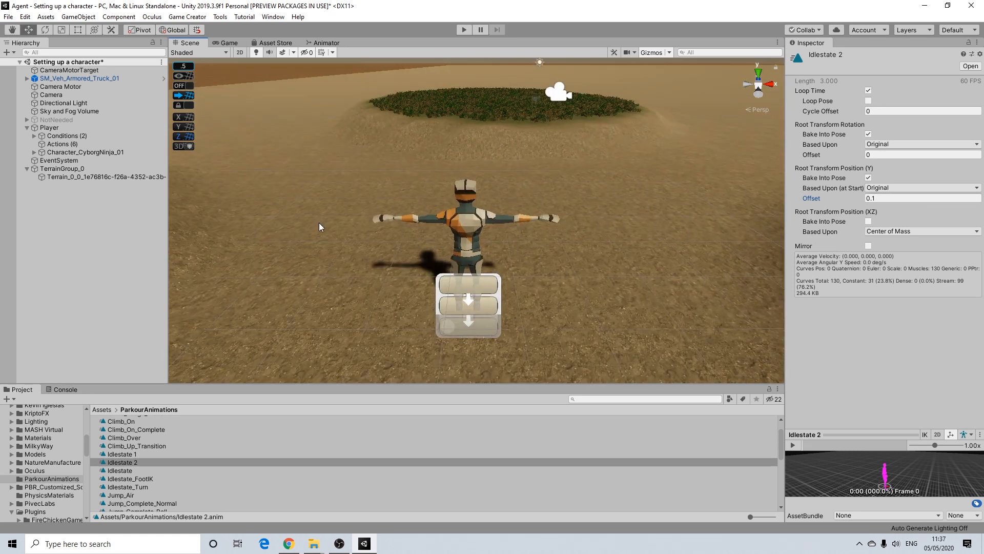
Step: Open the Idlestate 2 clip in the Animation window and look through its animated properties
{"action": "right_click", "coordinate": [126, 463]}
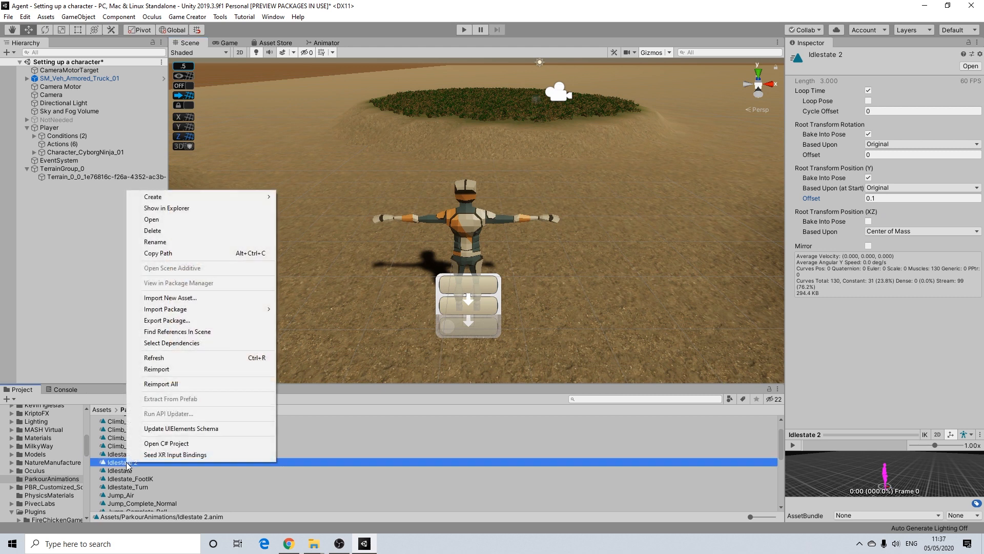
{"action": "left_click", "coordinate": [51, 130]}
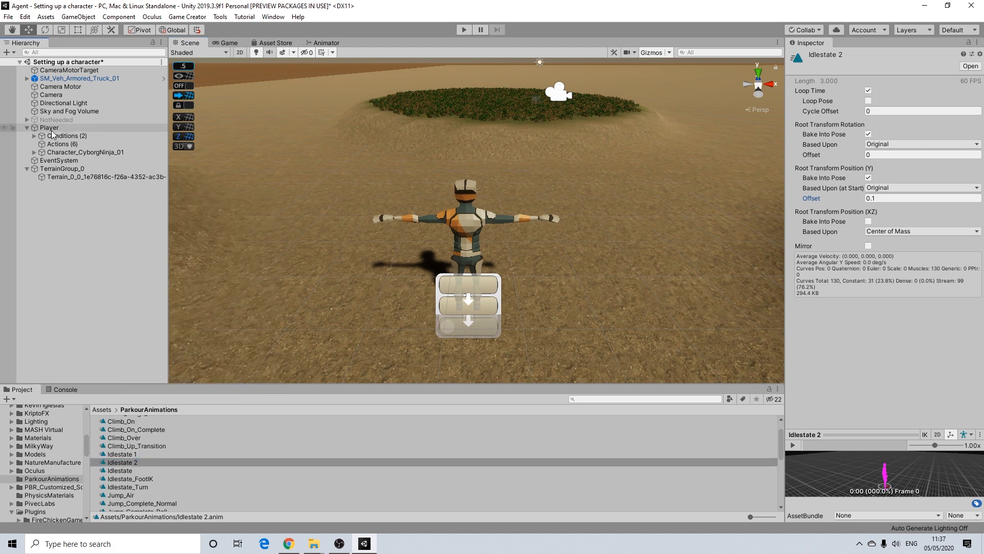
{"action": "left_click", "coordinate": [54, 127]}
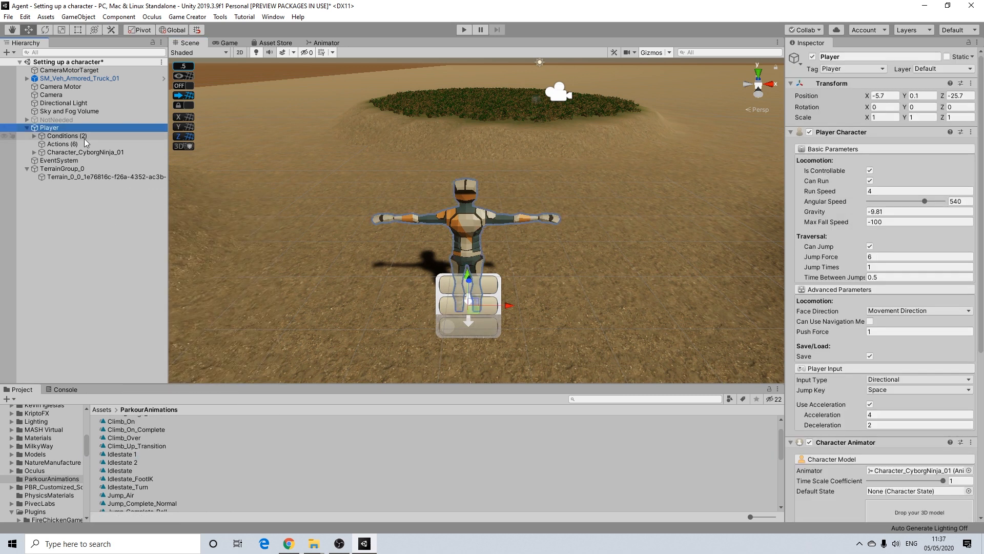
{"action": "left_click", "coordinate": [57, 151]}
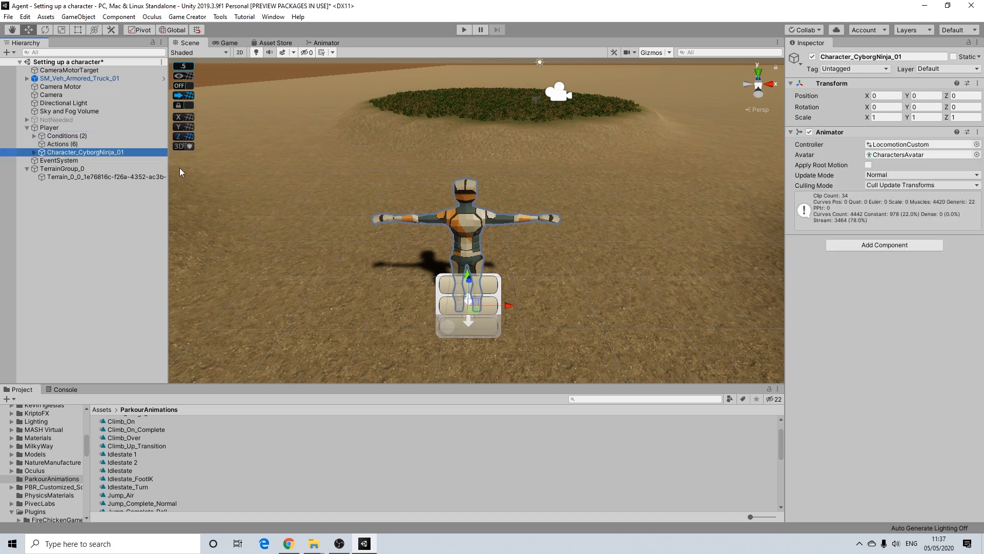
{"action": "double_click", "coordinate": [131, 463]}
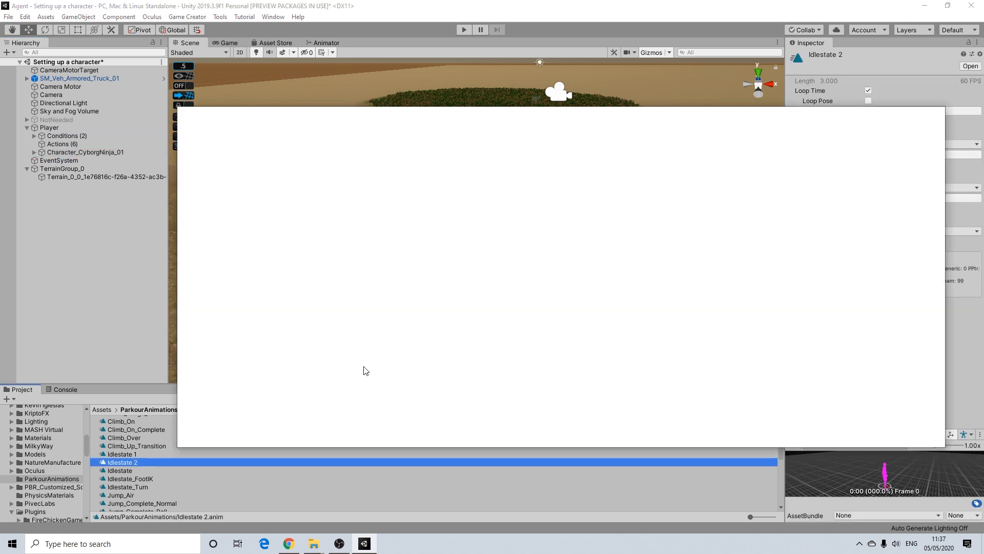
{"action": "left_click_drag", "start_coordinate": [310, 112], "coordinate": [324, 131]}
{"action": "scroll", "coordinate": [221, 364], "scroll_direction": "down", "scroll_amount": 5}
{"action": "scroll", "coordinate": [220, 364], "scroll_direction": "down", "scroll_amount": 15}
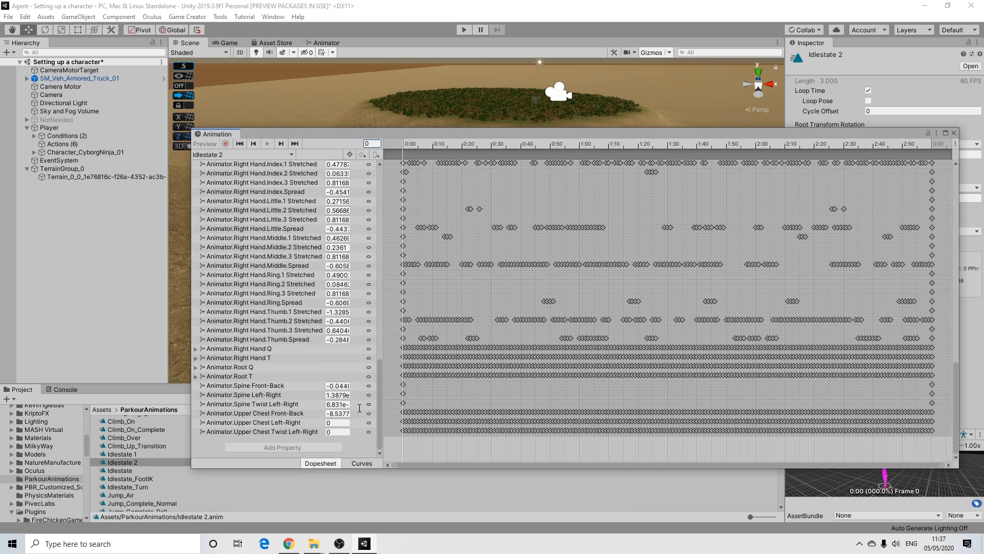
Step: Load the Idlestate 2 clip for Character_CyborgNinja_01 in the Animation window and examine its property list
{"action": "left_click", "coordinate": [54, 128]}
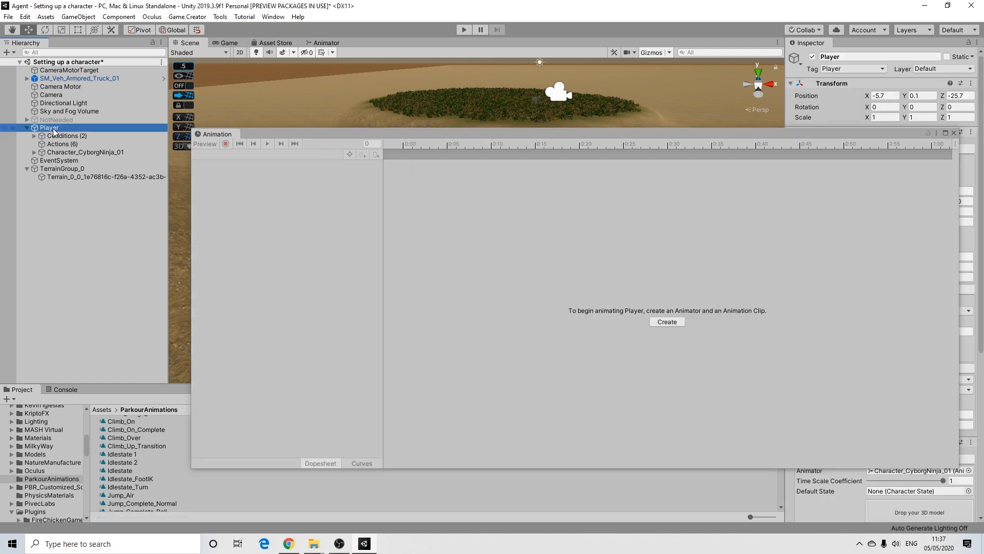
{"action": "left_click", "coordinate": [67, 151]}
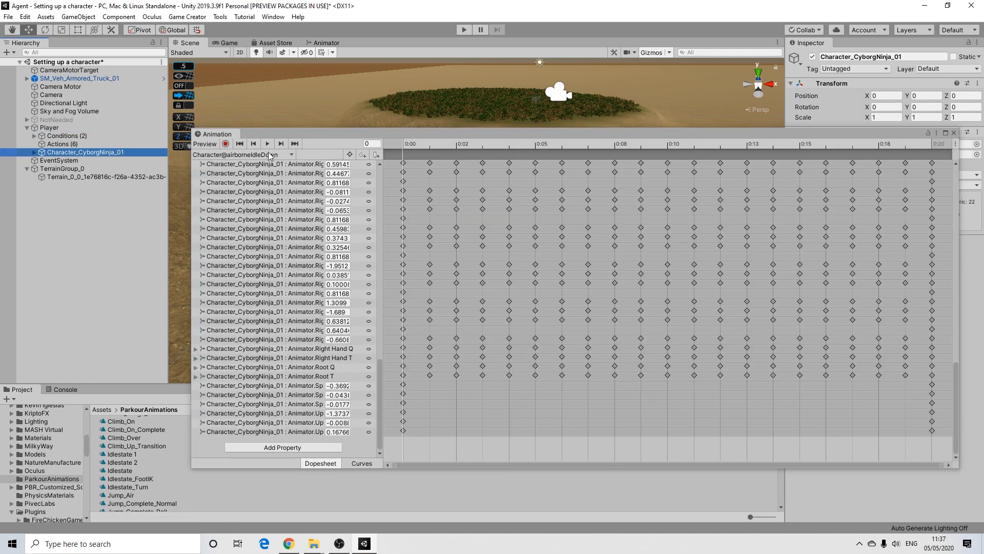
{"action": "left_click", "coordinate": [269, 154]}
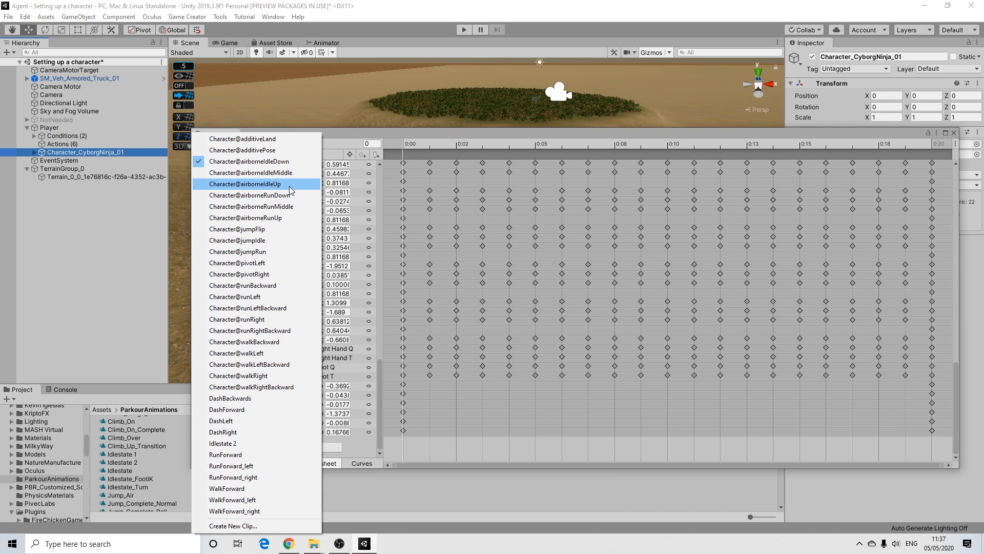
{"action": "left_click", "coordinate": [233, 443]}
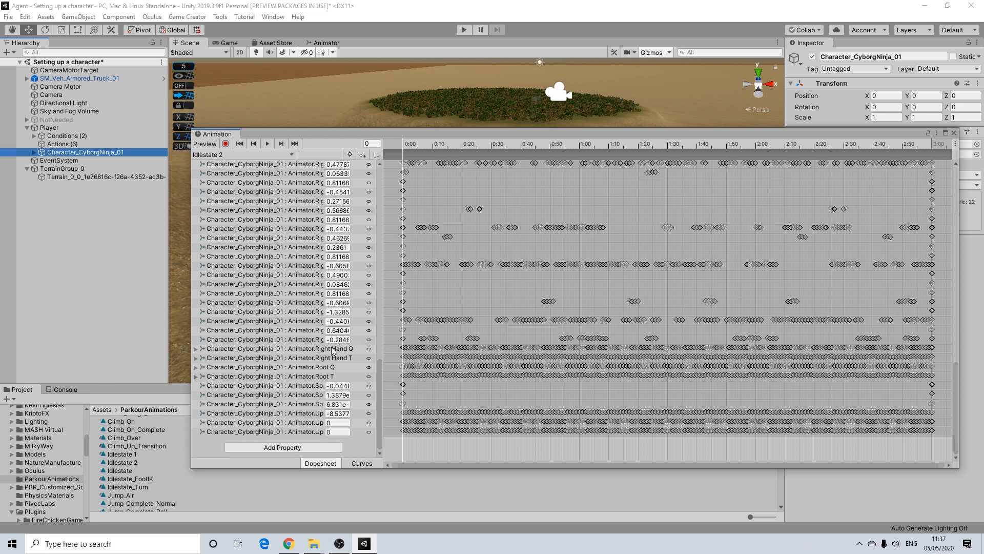
{"action": "scroll", "coordinate": [332, 350], "scroll_direction": "up", "scroll_amount": 15}
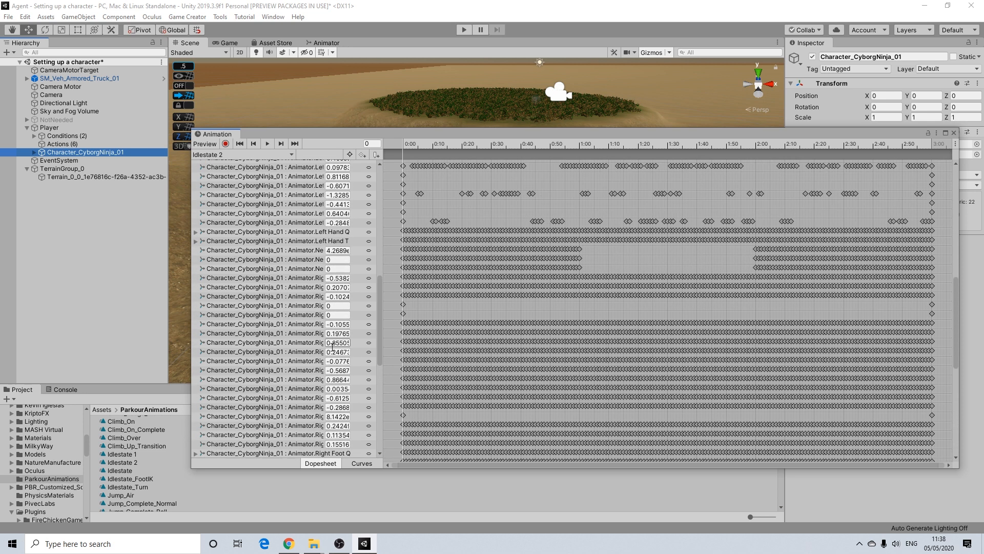
{"action": "scroll", "coordinate": [333, 348], "scroll_direction": "down", "scroll_amount": 15}
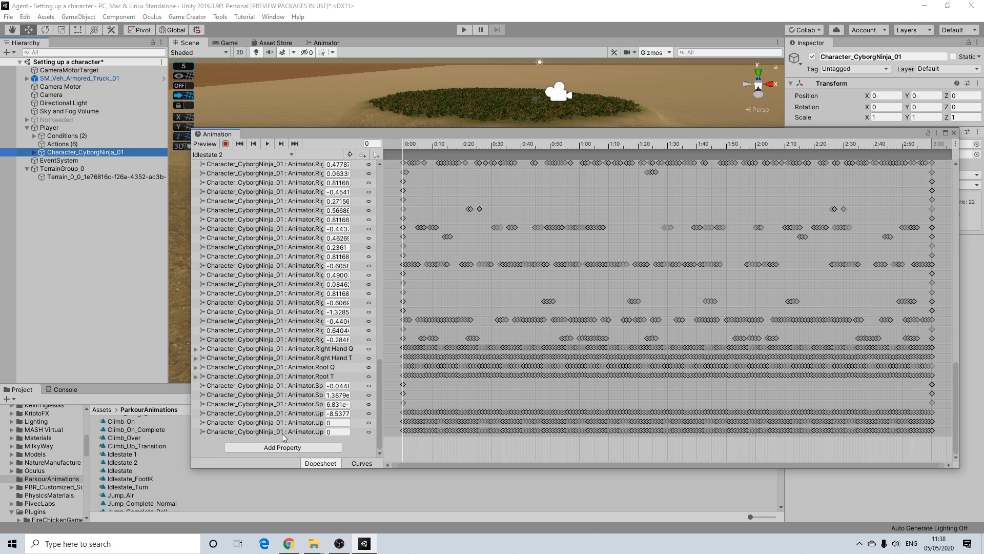
Step: Add the Animator's IK_left Foot property to the Idlestate 2 clip
{"action": "left_click", "coordinate": [279, 448]}
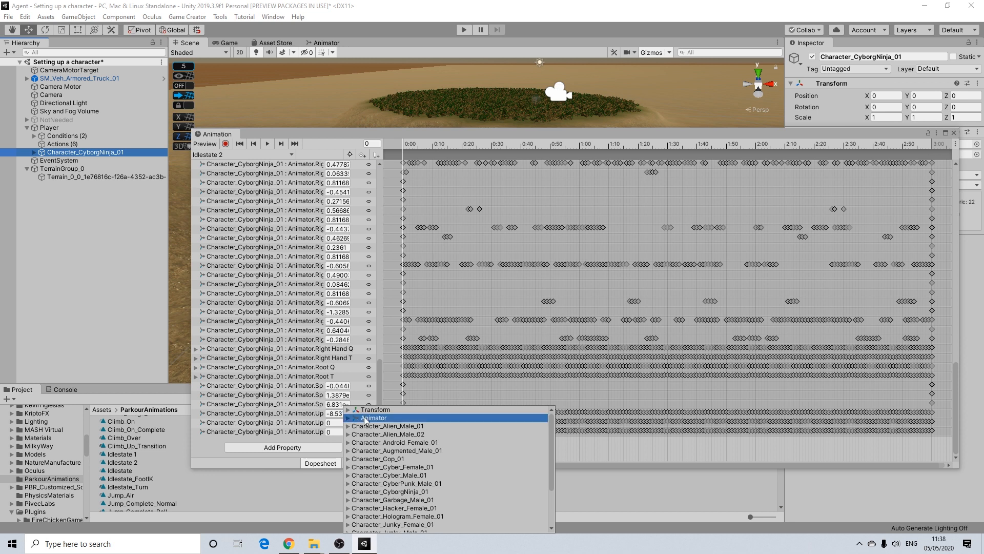
{"action": "left_click", "coordinate": [348, 417]}
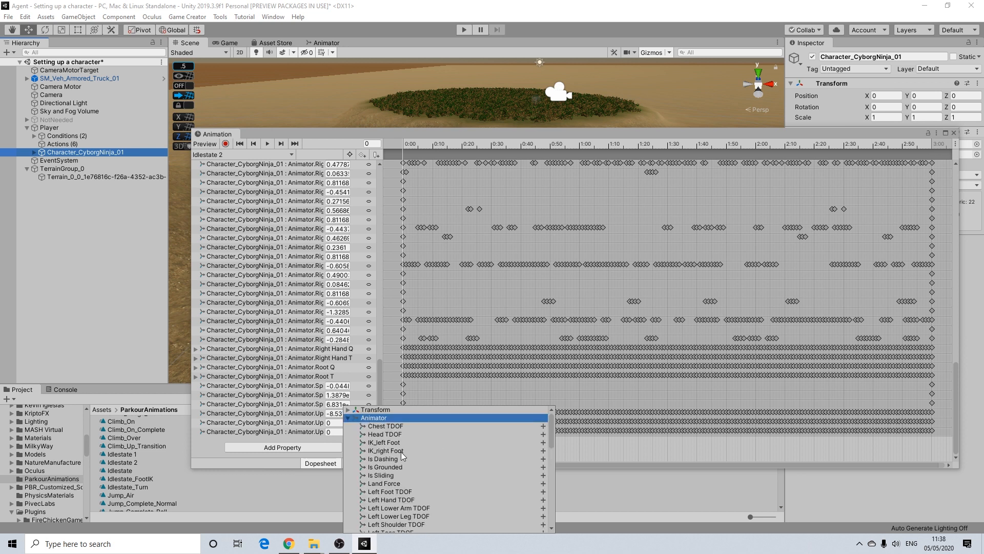
{"action": "scroll", "coordinate": [397, 460], "scroll_direction": "down", "scroll_amount": 2}
{"action": "scroll", "coordinate": [395, 466], "scroll_direction": "down", "scroll_amount": 1}
{"action": "scroll", "coordinate": [396, 466], "scroll_direction": "up", "scroll_amount": 3}
{"action": "left_click", "coordinate": [388, 443]}
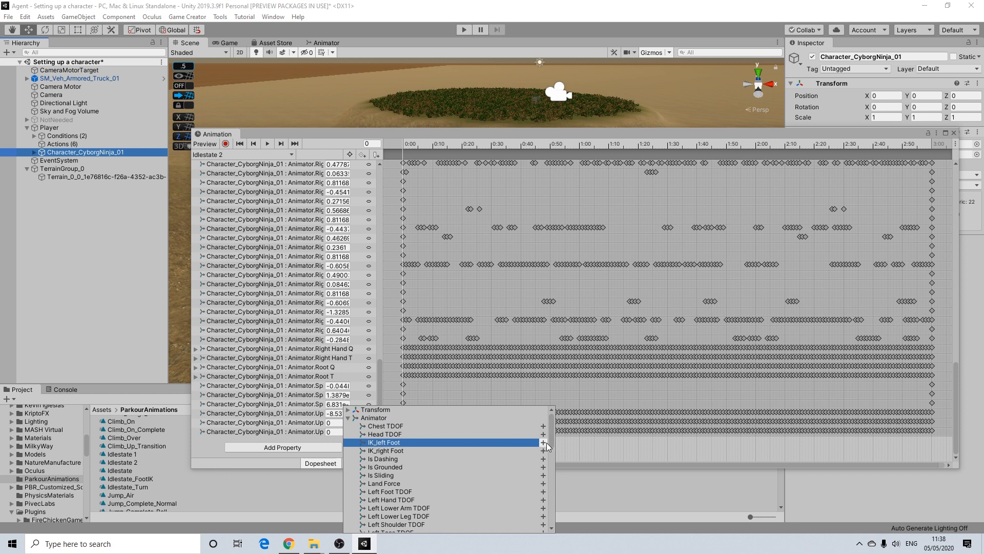
{"action": "left_click", "coordinate": [543, 442]}
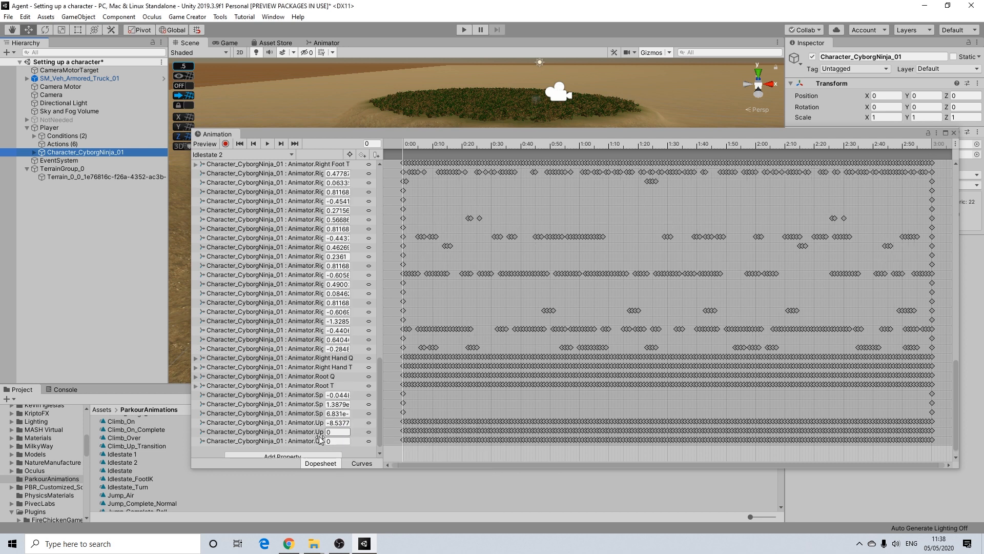
Step: Add the Animator's IK_right Foot property to the Idlestate 2 clip
{"action": "left_click", "coordinate": [290, 455]}
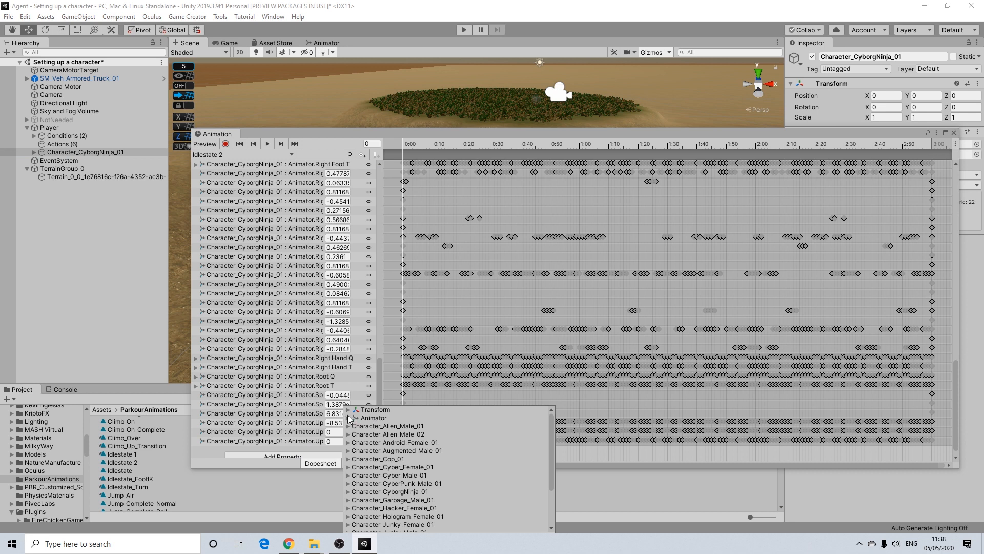
{"action": "left_click", "coordinate": [349, 418]}
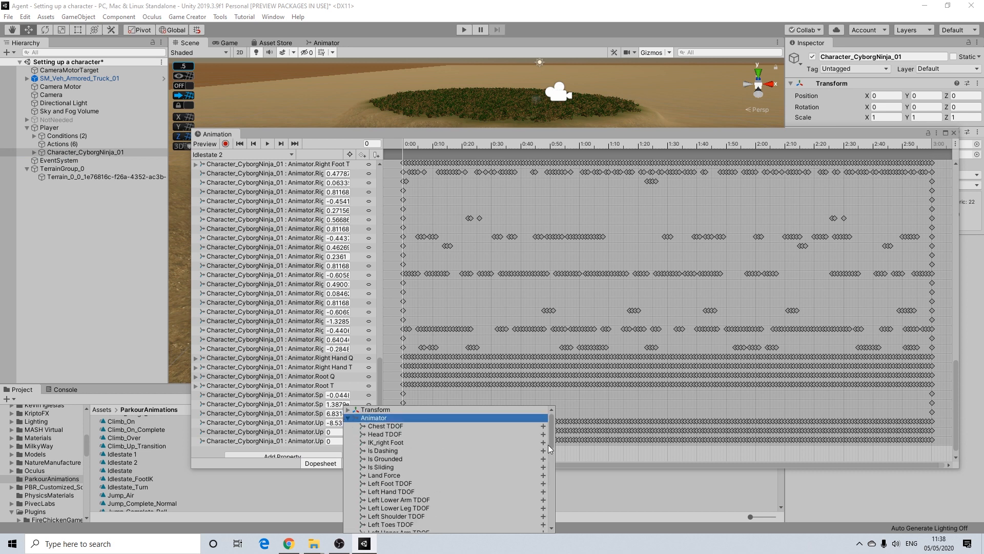
{"action": "left_click", "coordinate": [543, 442]}
Step: Find the IK_left Foot property in the Idlestate 2 clip and display its animation curve
{"action": "scroll", "coordinate": [298, 264], "scroll_direction": "up", "scroll_amount": 6}
{"action": "scroll", "coordinate": [305, 266], "scroll_direction": "up", "scroll_amount": 6}
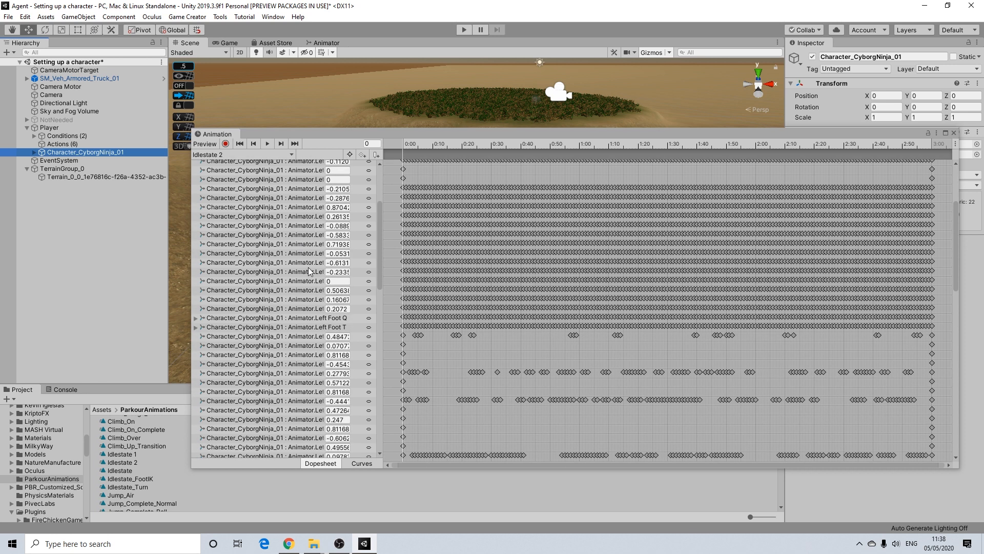
{"action": "scroll", "coordinate": [288, 291], "scroll_direction": "up", "scroll_amount": 3}
{"action": "scroll", "coordinate": [288, 291], "scroll_direction": "down", "scroll_amount": 4}
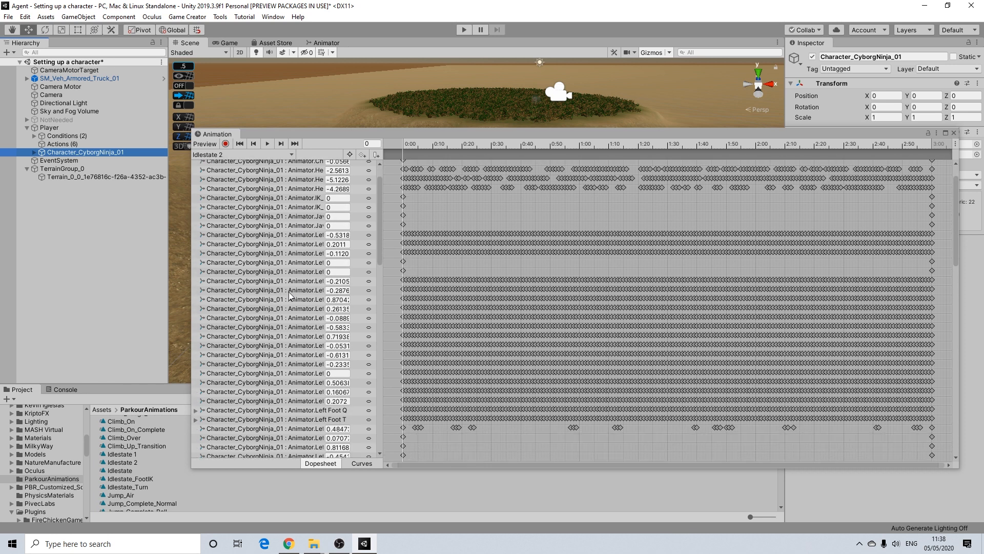
{"action": "scroll", "coordinate": [289, 292], "scroll_direction": "up", "scroll_amount": 5}
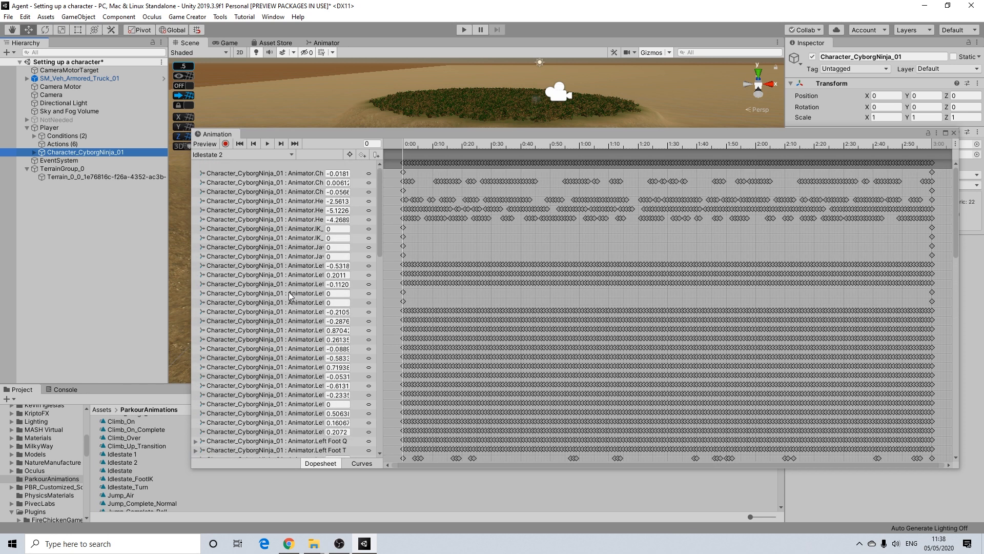
{"action": "left_click", "coordinate": [313, 230]}
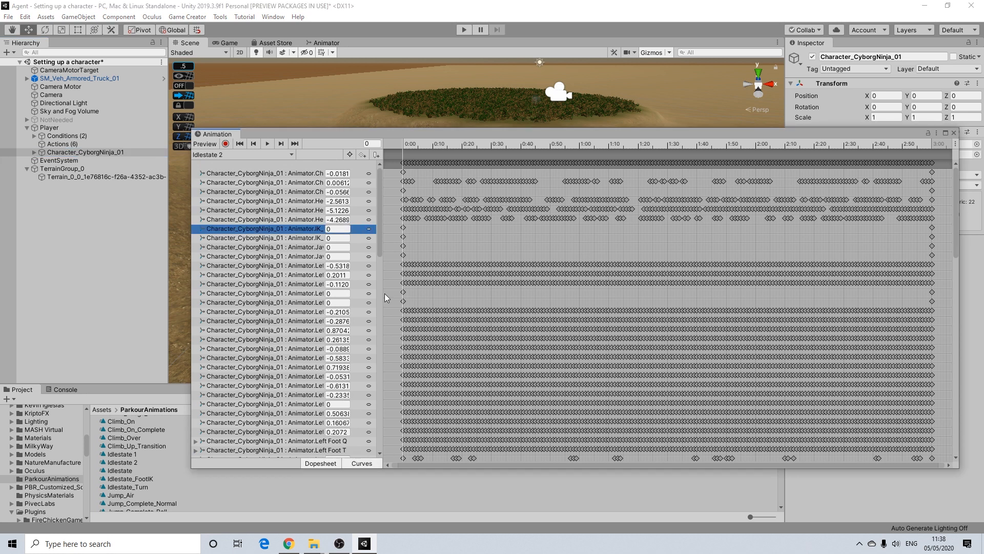
{"action": "key", "text": "ctrl+Tab"}
{"action": "middle_click_drag", "start_coordinate": [529, 282], "coordinate": [586, 295]}
{"action": "scroll", "coordinate": [585, 294], "scroll_direction": "down", "scroll_amount": 14}
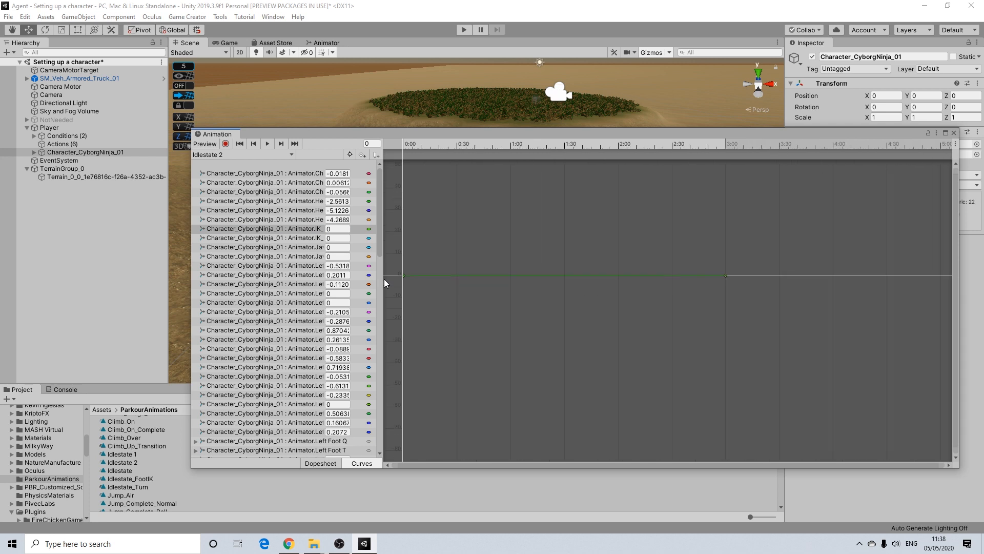
Step: Set both the IK_left Foot and IK_right Foot values to 1 at frame 0
{"action": "left_click_drag", "start_coordinate": [339, 230], "coordinate": [292, 229]}
{"action": "type", "text": "1"}
{"action": "key", "text": "Tab"}
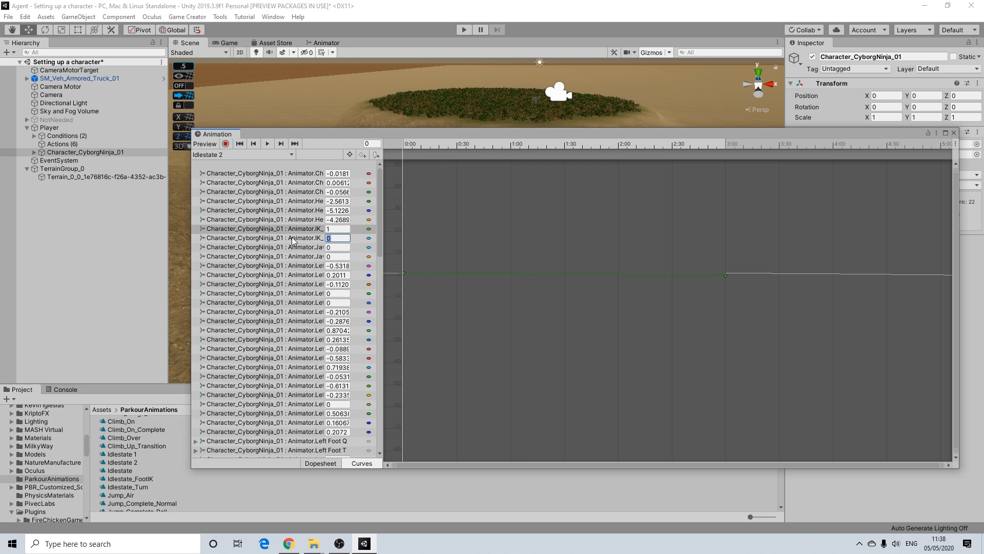
{"action": "type", "text": "1"}
Step: Check the IK_left Foot curve's first key and set its key at 3:00 to 1
{"action": "right_click", "coordinate": [405, 273]}
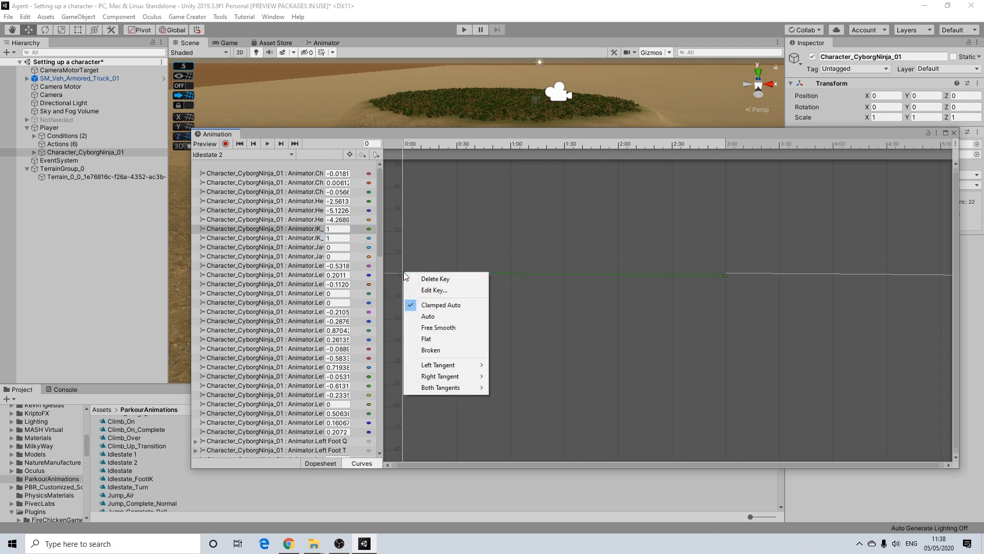
{"action": "left_click", "coordinate": [440, 288]}
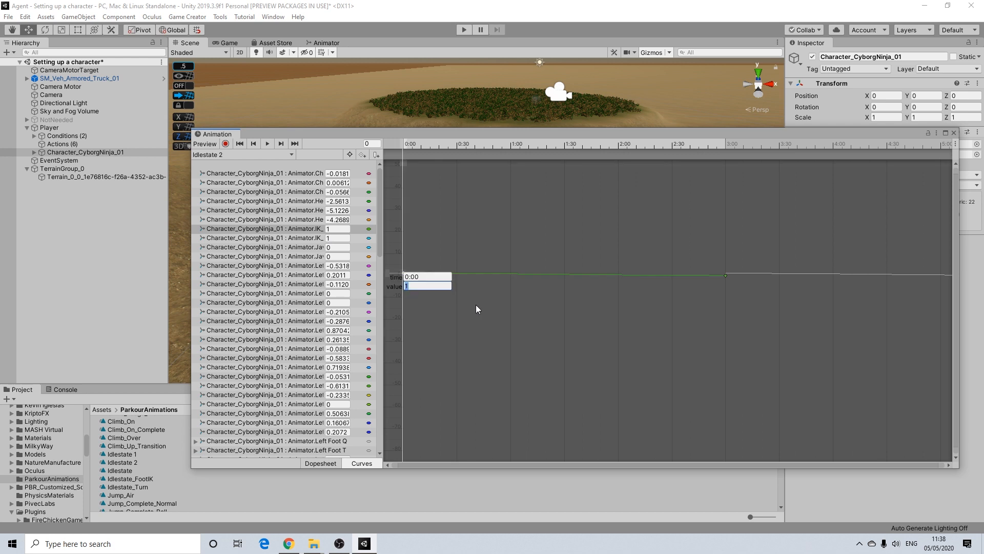
{"action": "right_click", "coordinate": [725, 275]}
{"action": "left_click", "coordinate": [746, 292]}
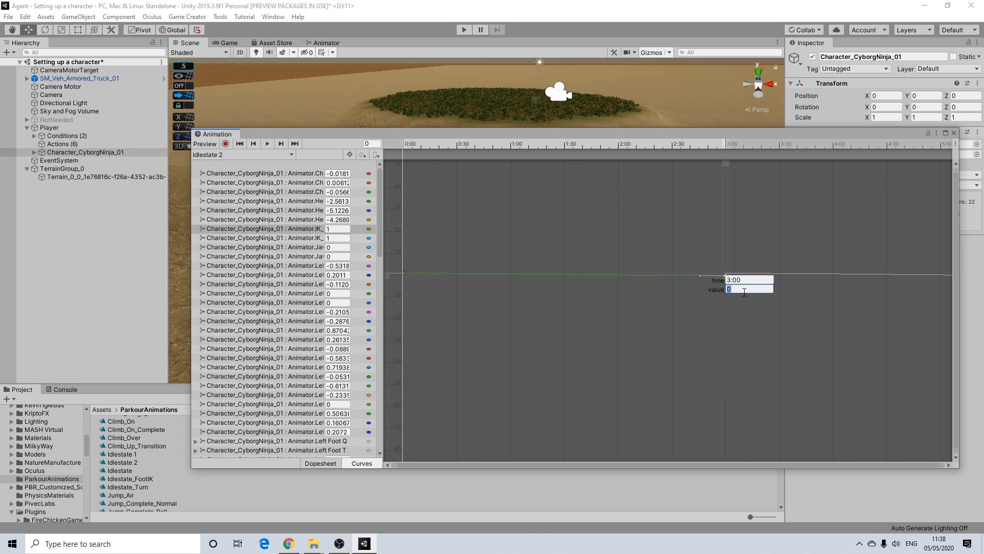
{"action": "key", "text": "Return"}
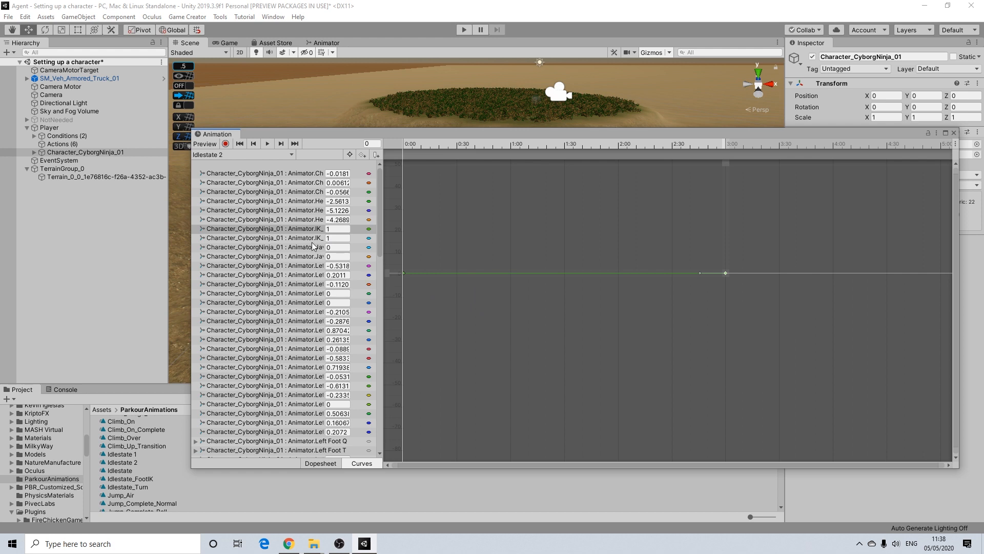
Step: Set the IK_right Foot curve's key at 3:00 to 1 and close the Animation window
{"action": "left_click", "coordinate": [313, 236]}
{"action": "right_click", "coordinate": [725, 275]}
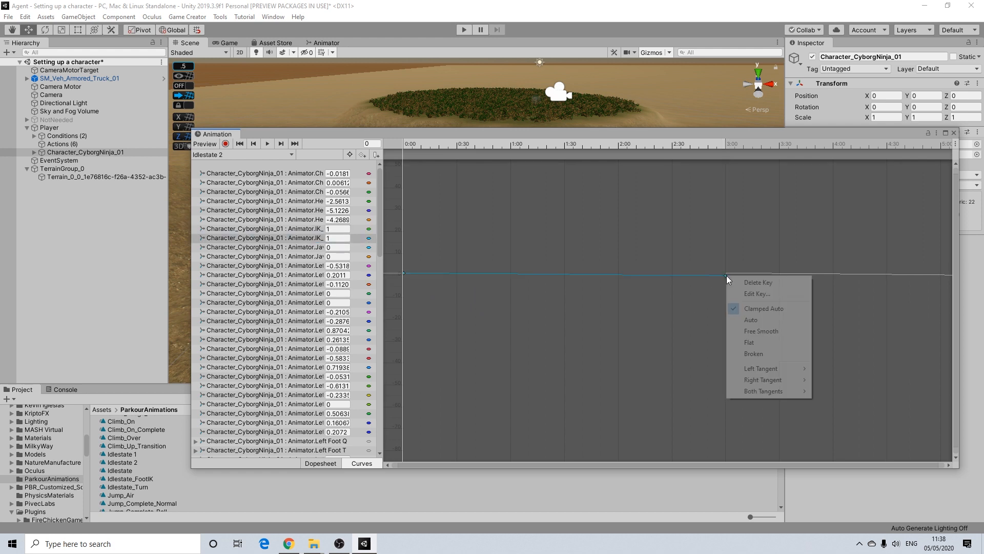
{"action": "left_click", "coordinate": [746, 293]}
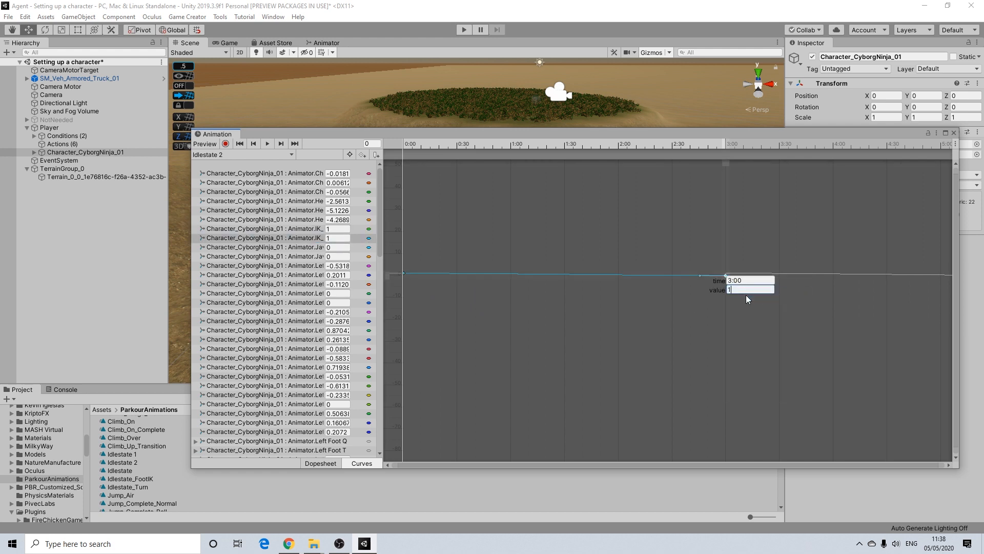
{"action": "key", "text": "Return"}
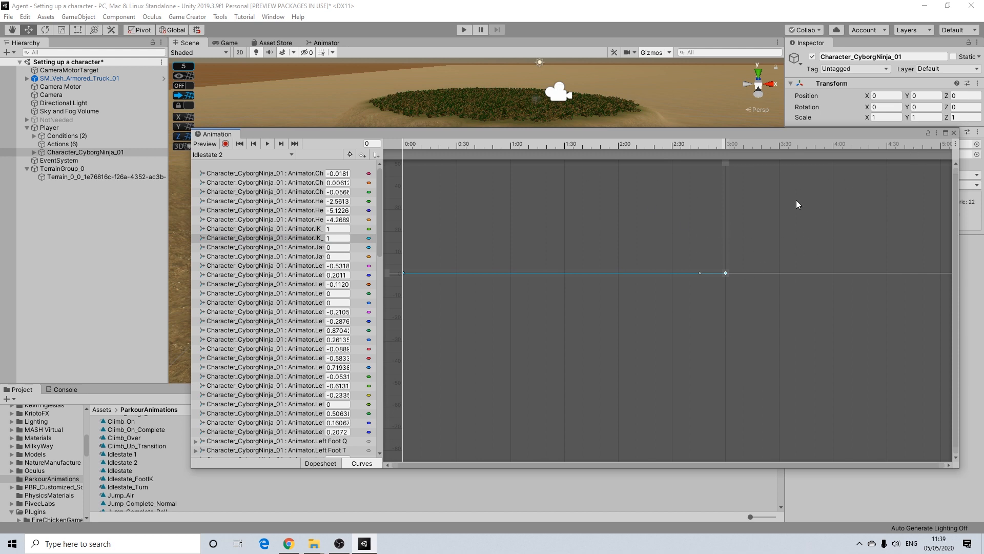
{"action": "left_click", "coordinate": [954, 133]}
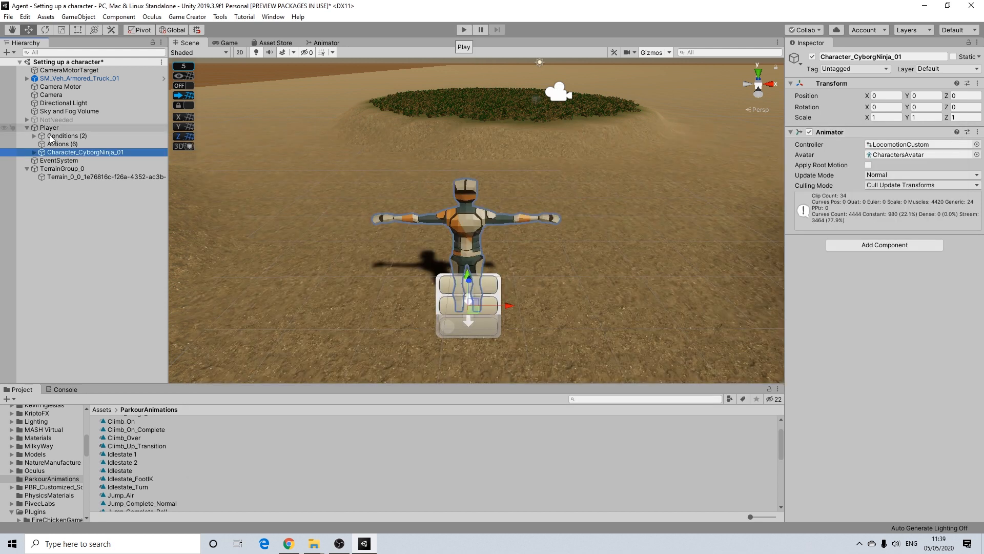
Step: Open the import settings of the Idle model in the Animation folder and review its mixamo.com clip settings
{"action": "scroll", "coordinate": [63, 464], "scroll_direction": "up", "scroll_amount": 10}
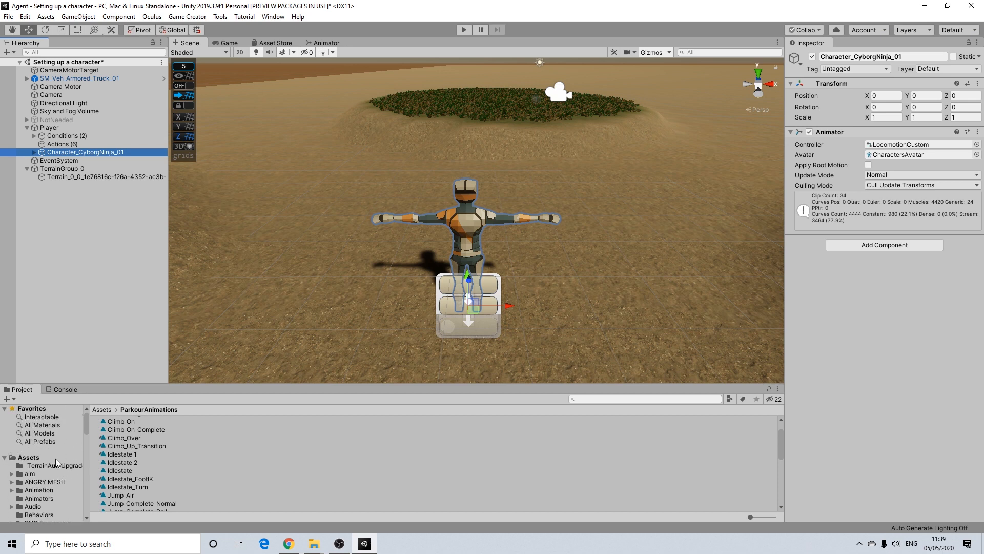
{"action": "scroll", "coordinate": [62, 464], "scroll_direction": "down", "scroll_amount": 3}
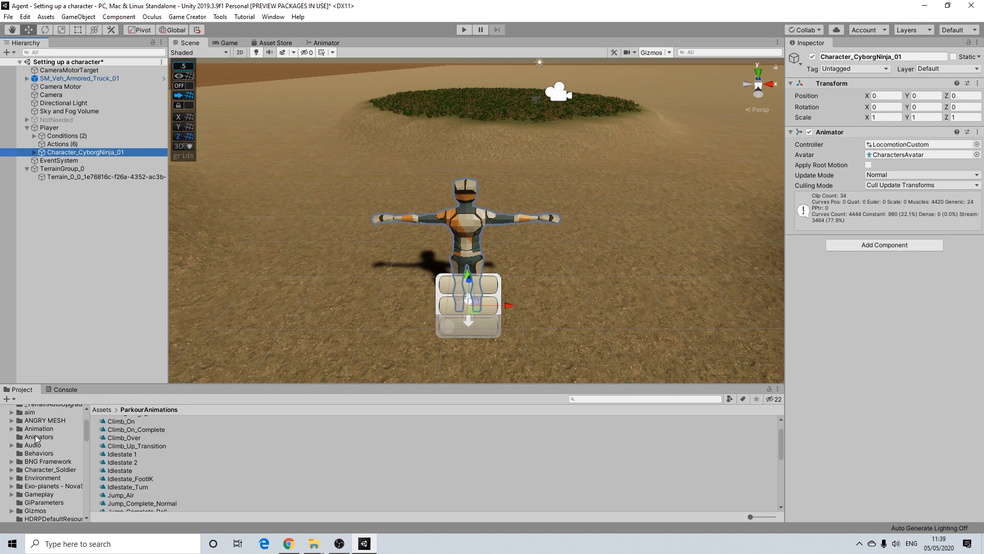
{"action": "scroll", "coordinate": [37, 440], "scroll_direction": "up", "scroll_amount": 2}
{"action": "left_click", "coordinate": [39, 460]}
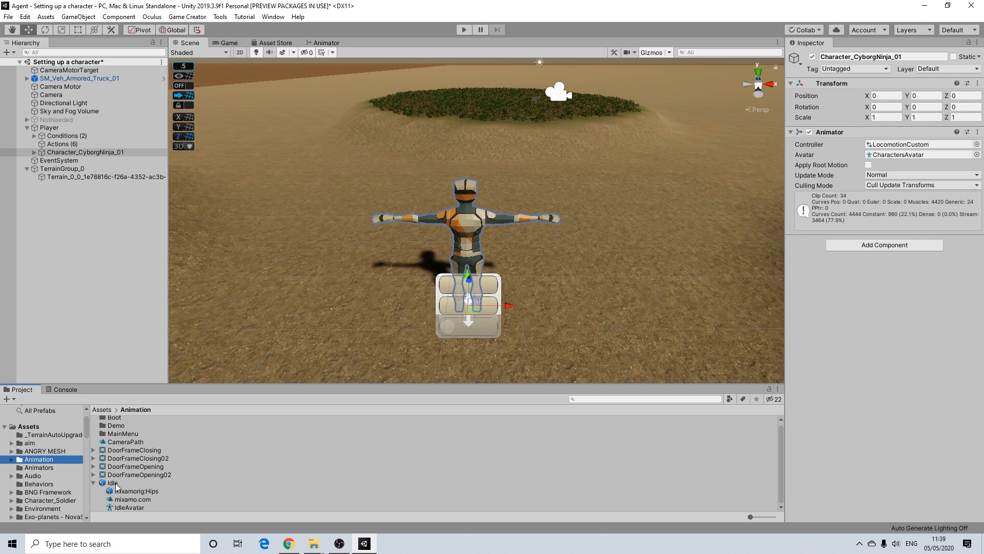
{"action": "left_click", "coordinate": [117, 484]}
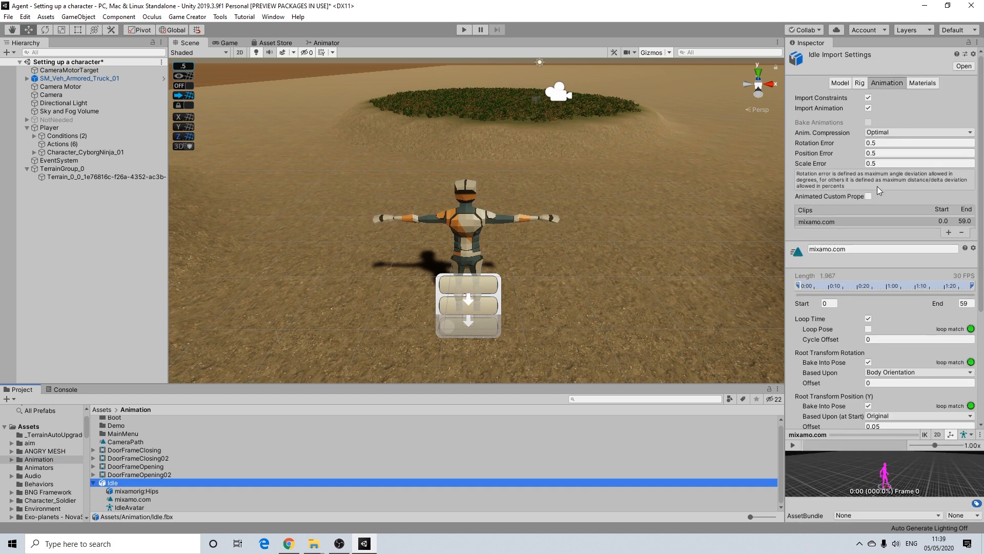
{"action": "scroll", "coordinate": [879, 193], "scroll_direction": "down", "scroll_amount": 6}
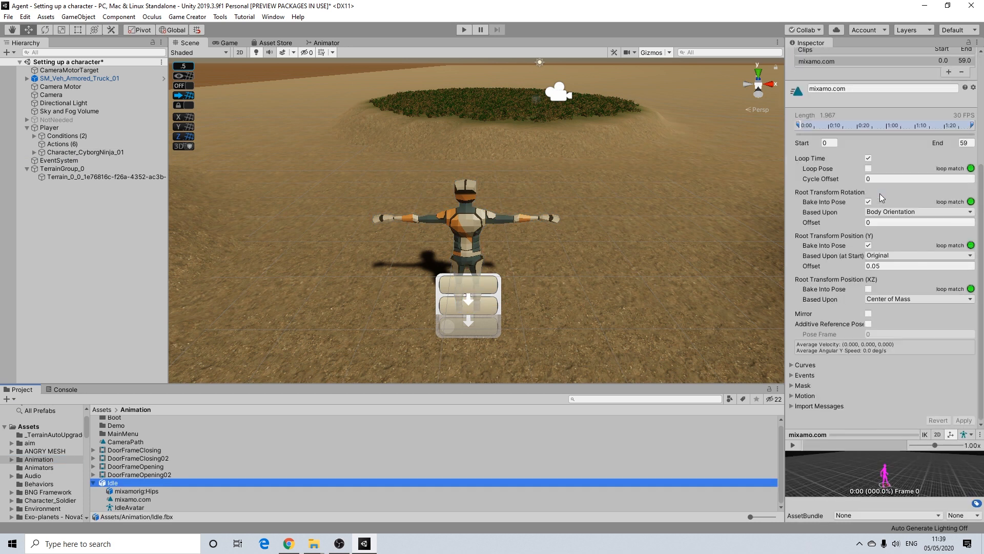
Step: Expand the Idle clip's curves, add an extra curve as a trial, and remove it again
{"action": "left_click", "coordinate": [791, 365]}
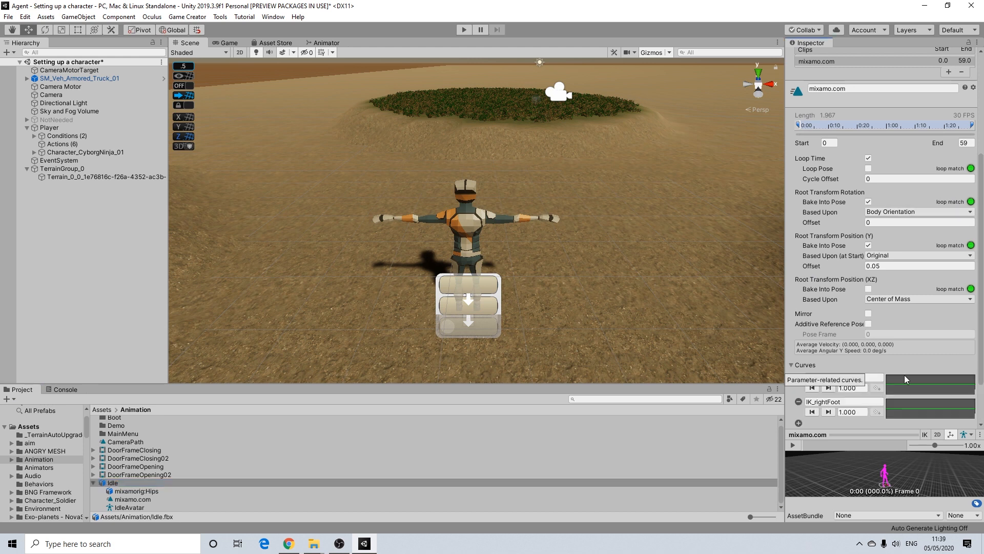
{"action": "scroll", "coordinate": [882, 412], "scroll_direction": "down", "scroll_amount": 2}
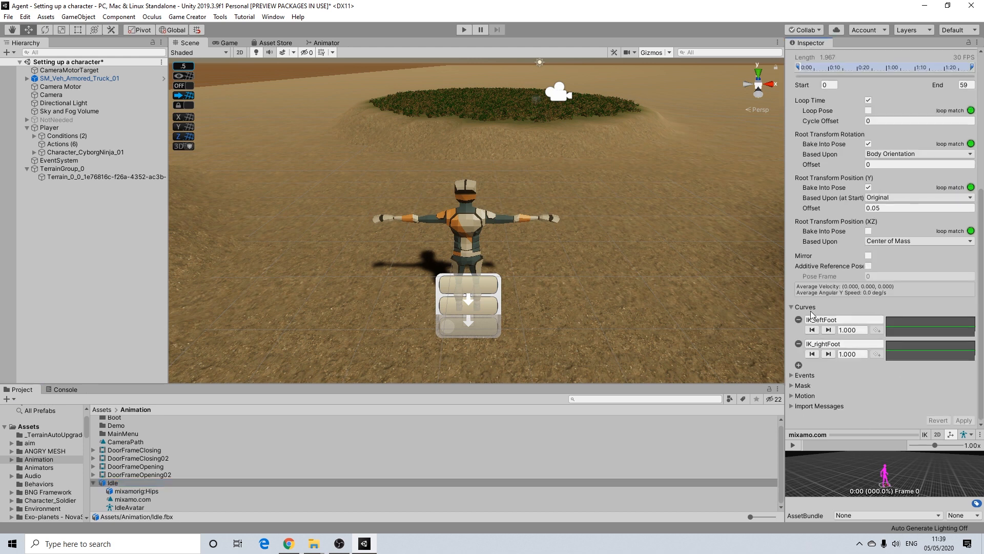
{"action": "left_click", "coordinate": [799, 365]}
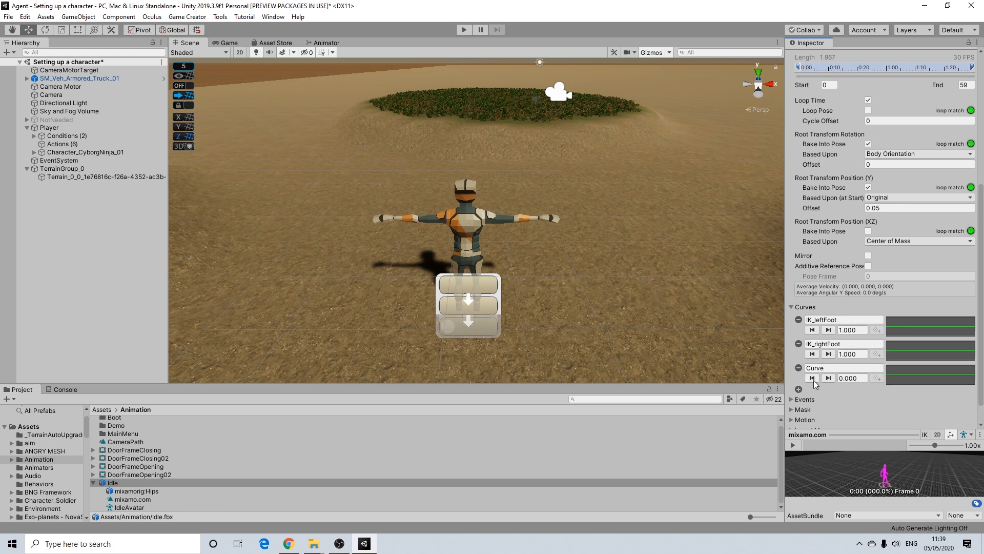
{"action": "left_click", "coordinate": [798, 369]}
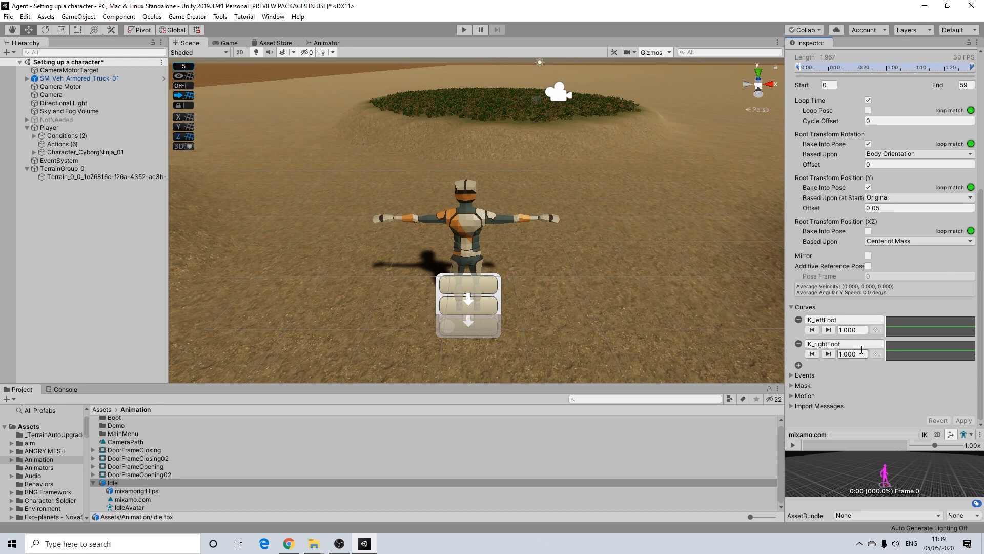
Step: Inspect the start and end key values of the Idle clip's IK_leftFoot curve and close the curve editor
{"action": "left_click", "coordinate": [921, 327]}
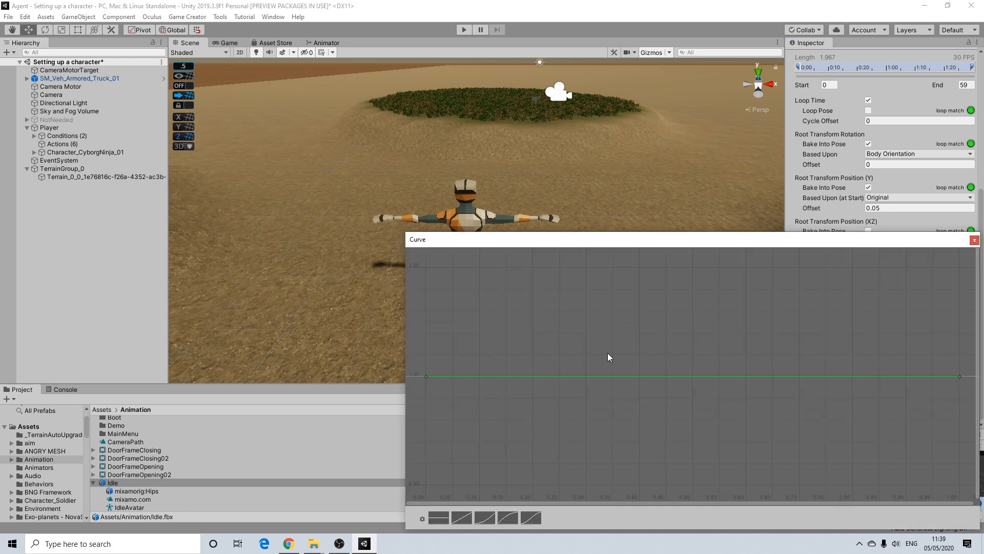
{"action": "right_click", "coordinate": [427, 376]}
{"action": "left_click", "coordinate": [452, 392]}
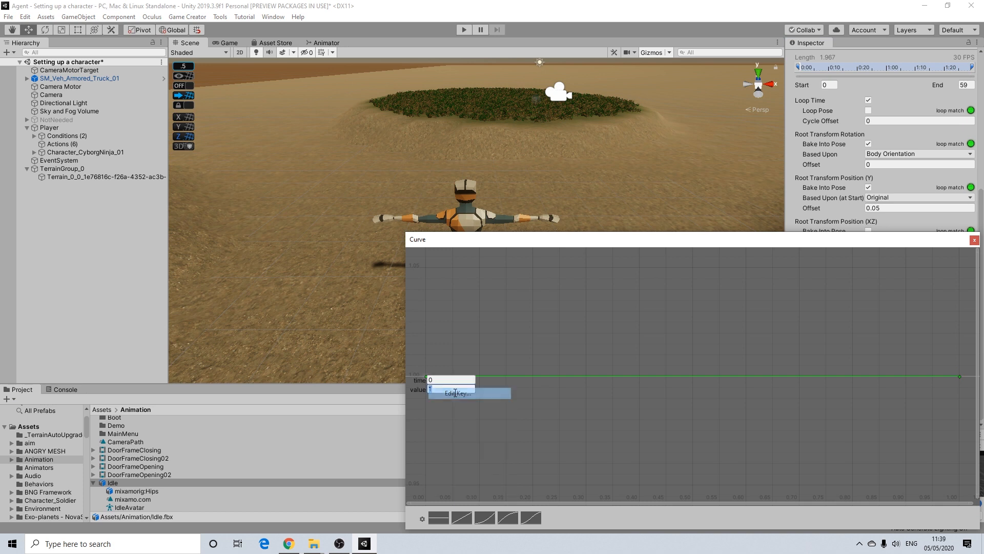
{"action": "right_click", "coordinate": [961, 377]}
{"action": "left_click", "coordinate": [934, 398]}
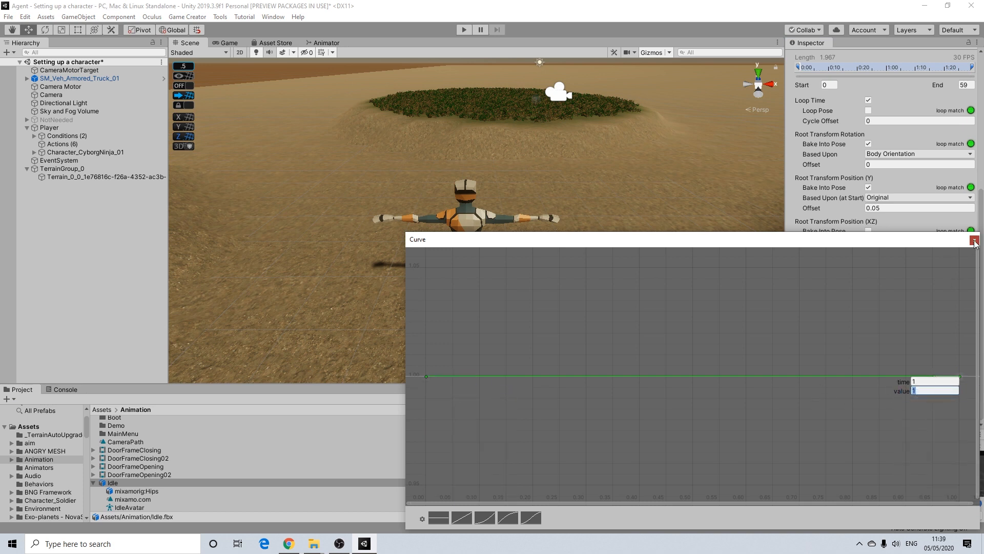
{"action": "left_click", "coordinate": [974, 240]}
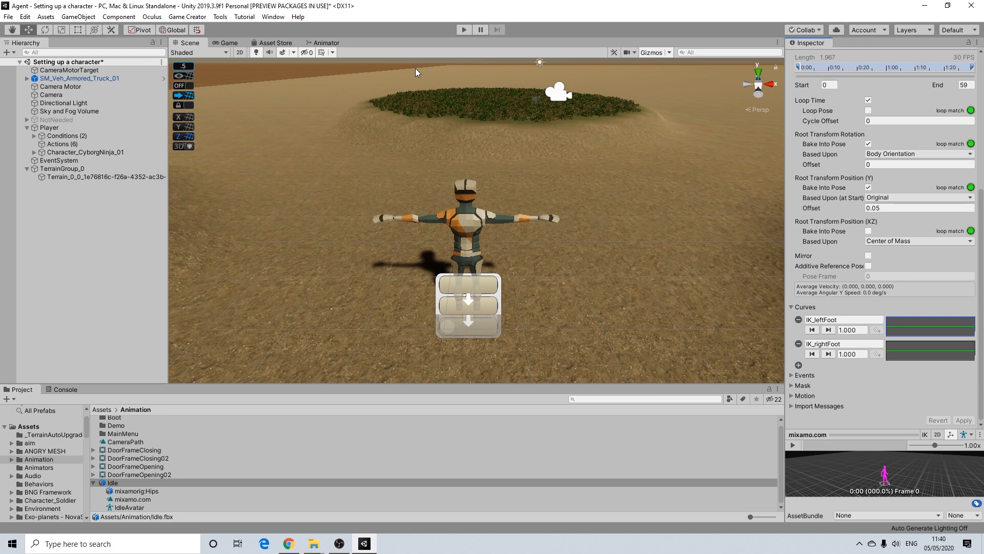
Step: Play the scene and walk the character across sand, slopes and grass to check its locomotion and foot placement
{"action": "left_click", "coordinate": [464, 30]}
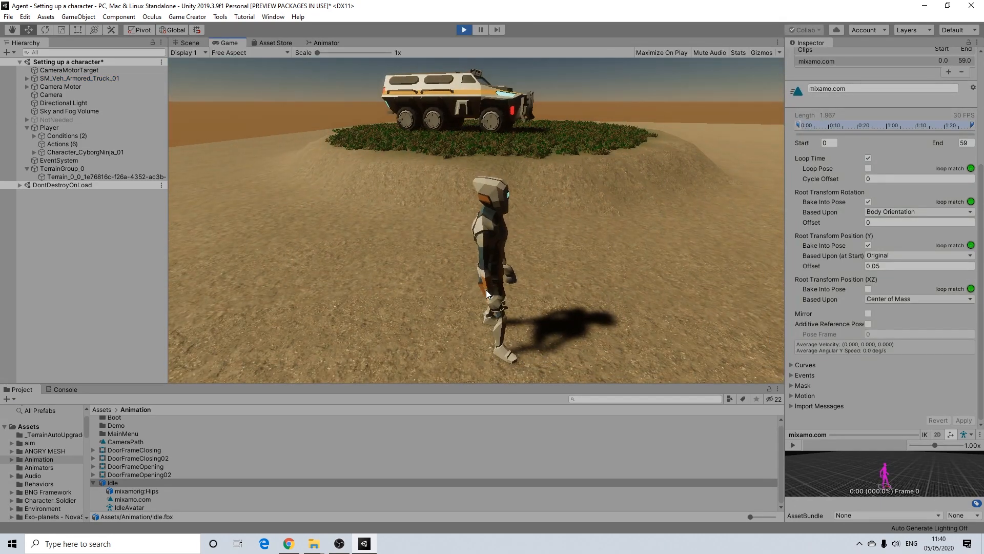
{"action": "key", "text": "w"}
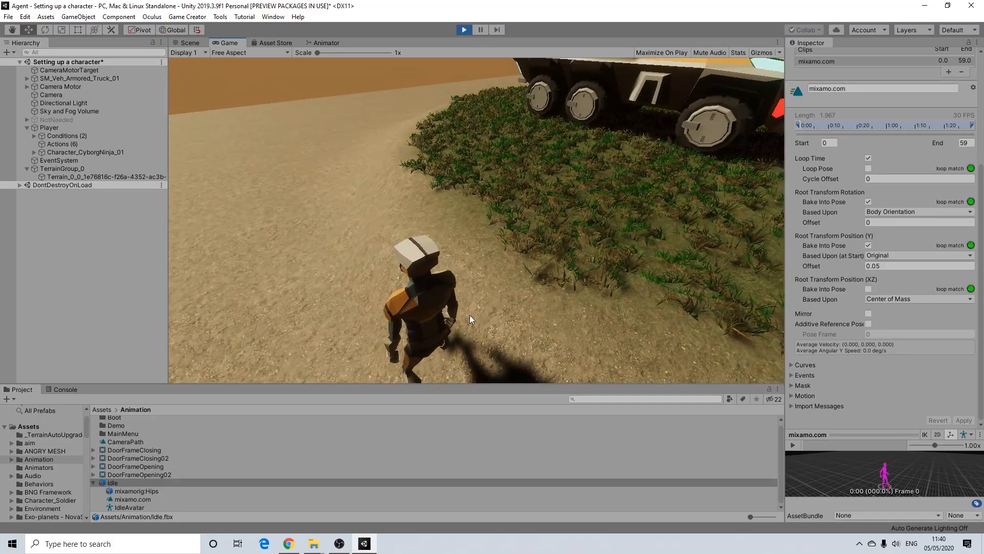
{"action": "key", "text": "w"}
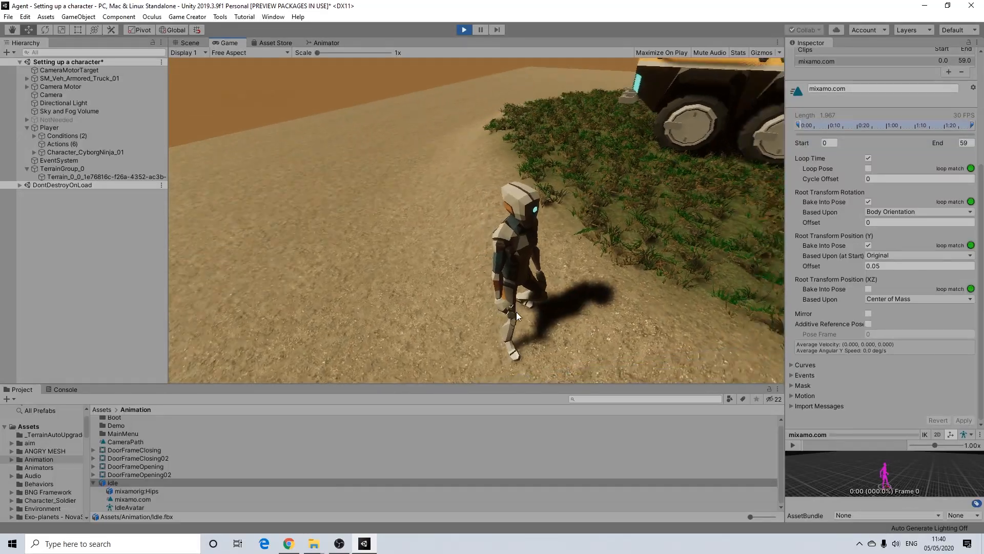
{"action": "key", "text": "w"}
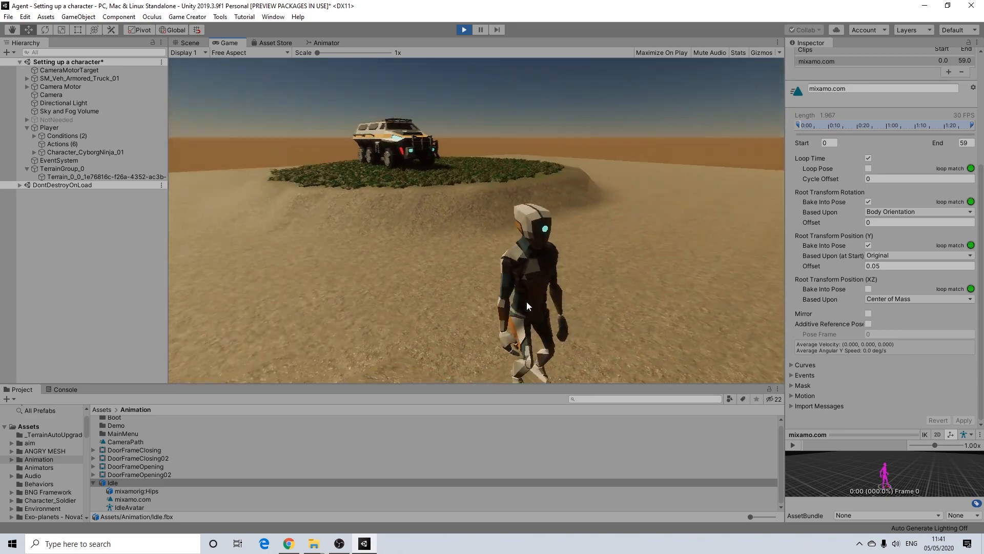
{"action": "key", "text": "w"}
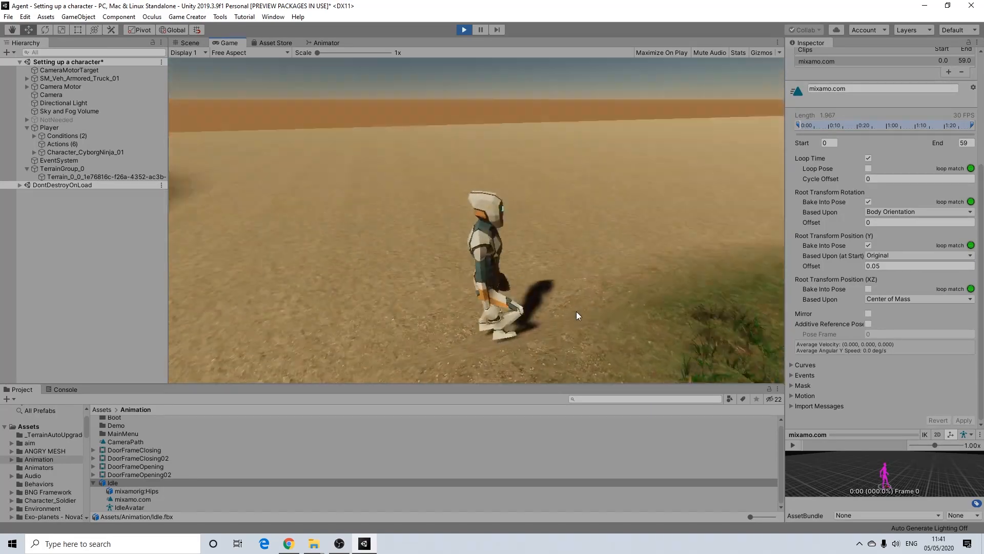
{"action": "key", "text": "w"}
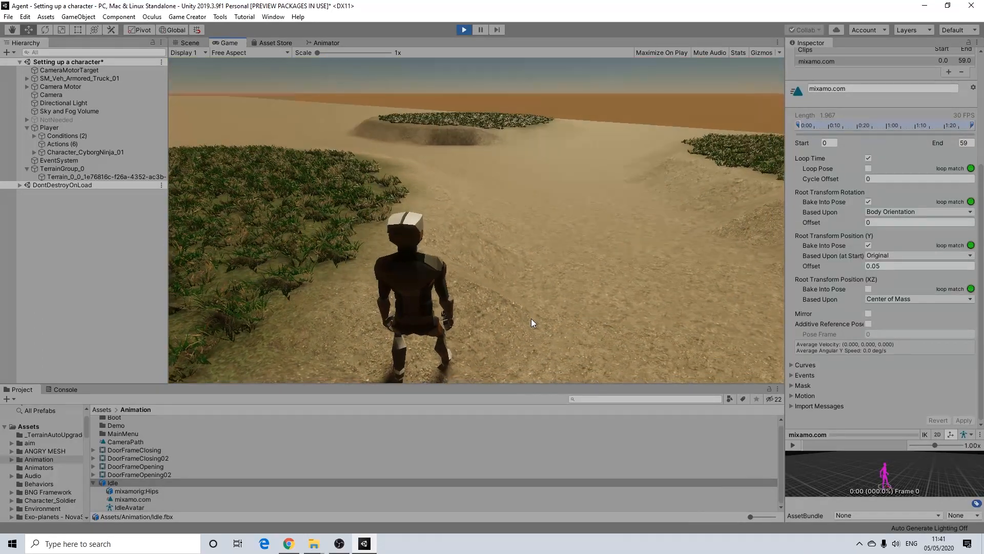
{"action": "key", "text": "w"}
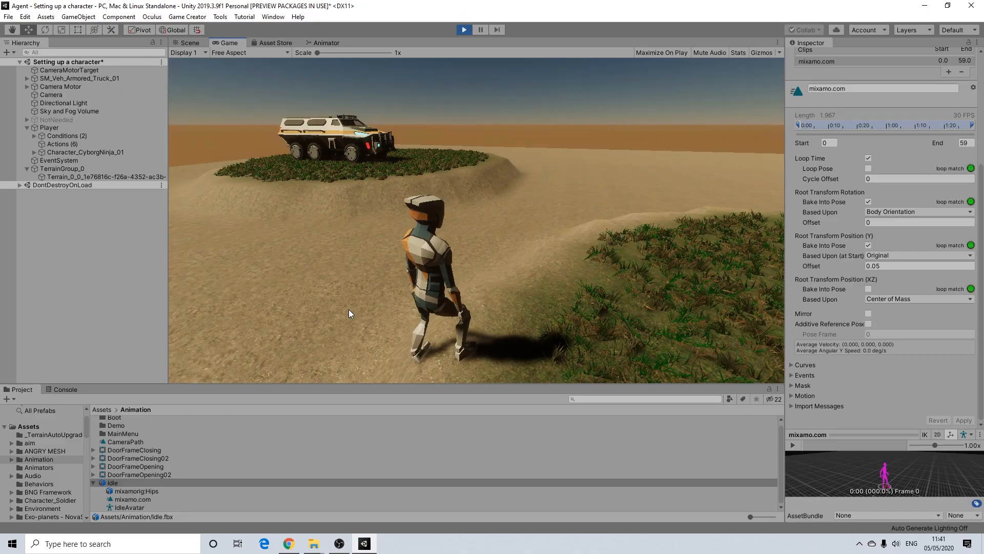
{"action": "key", "text": "w"}
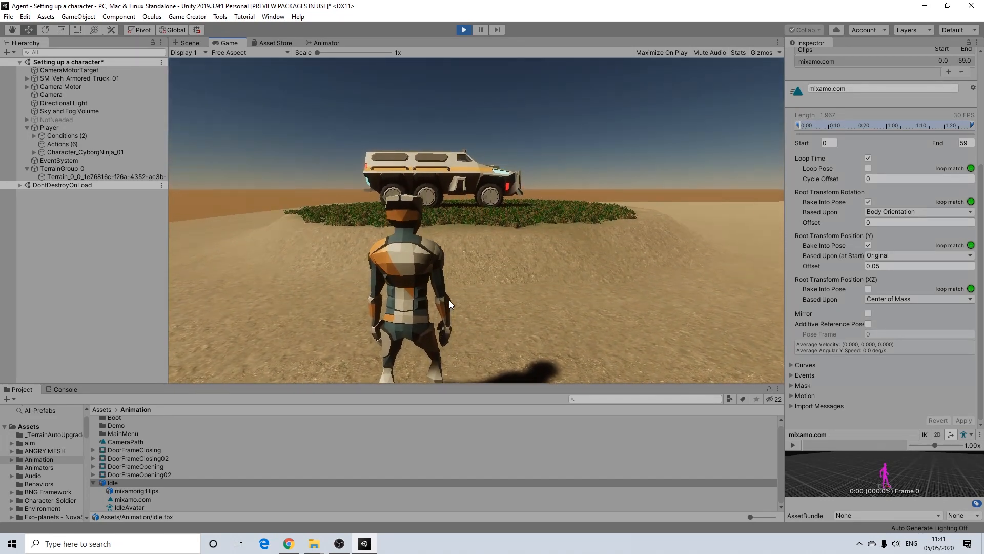
{"action": "key", "text": "w"}
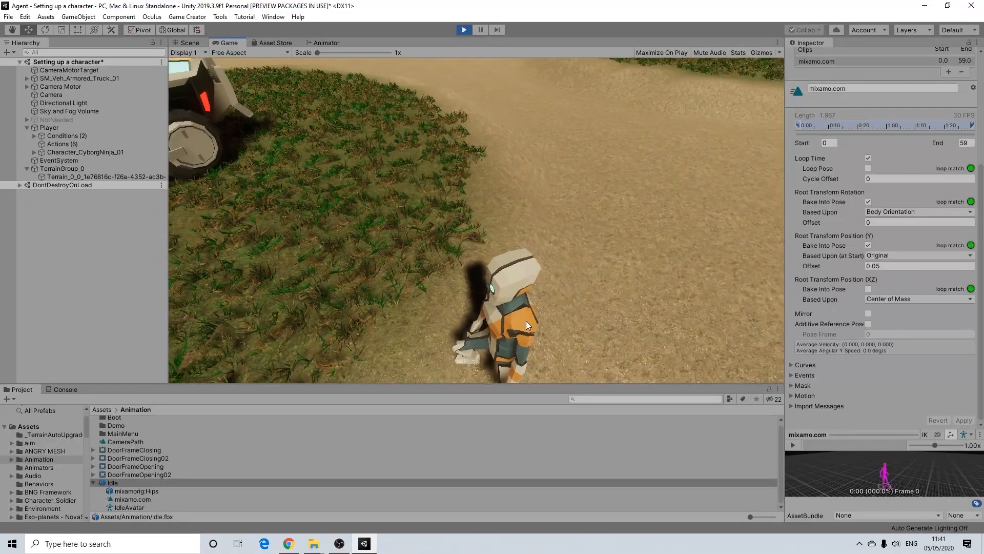
{"action": "key", "text": "w"}
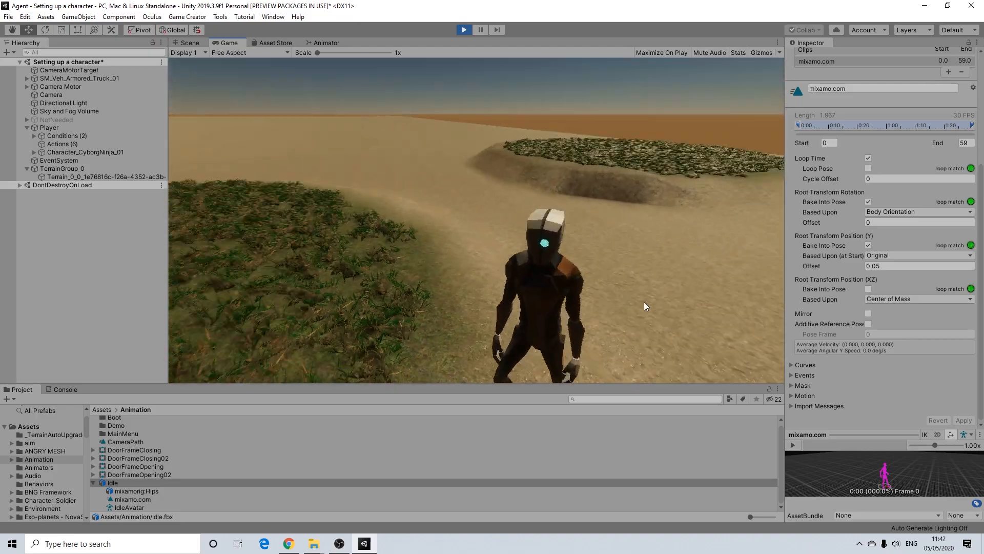
{"action": "key", "text": "w"}
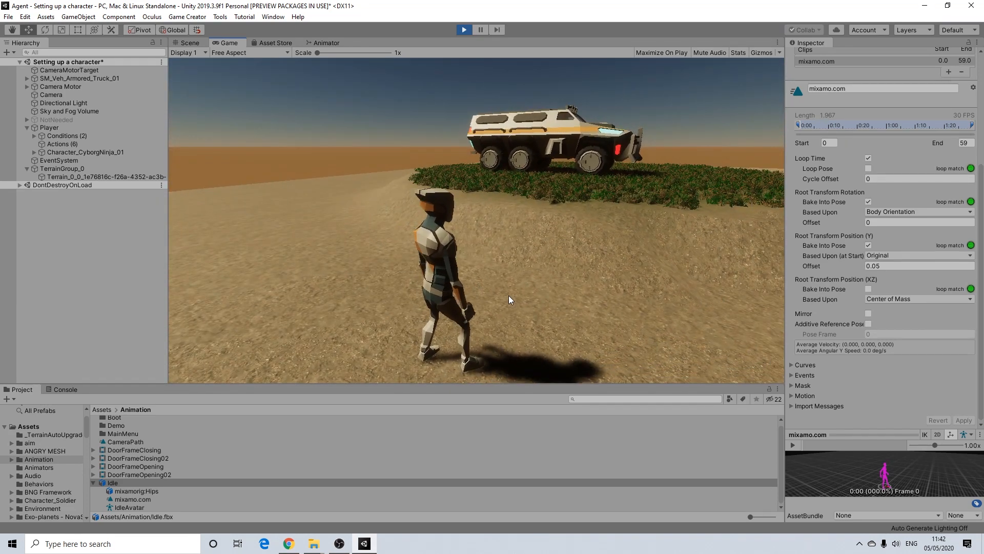
{"action": "key", "text": "w"}
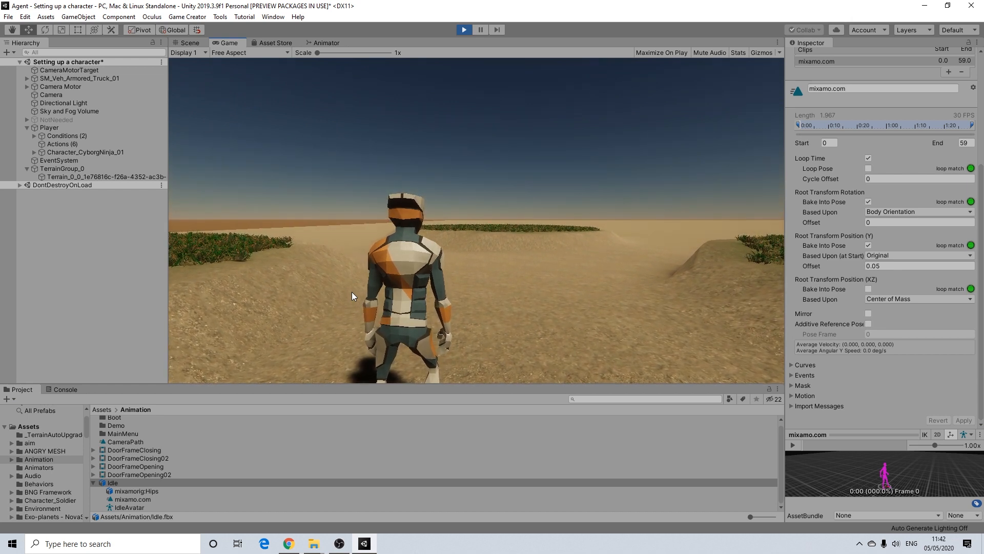
{"action": "key", "text": "w"}
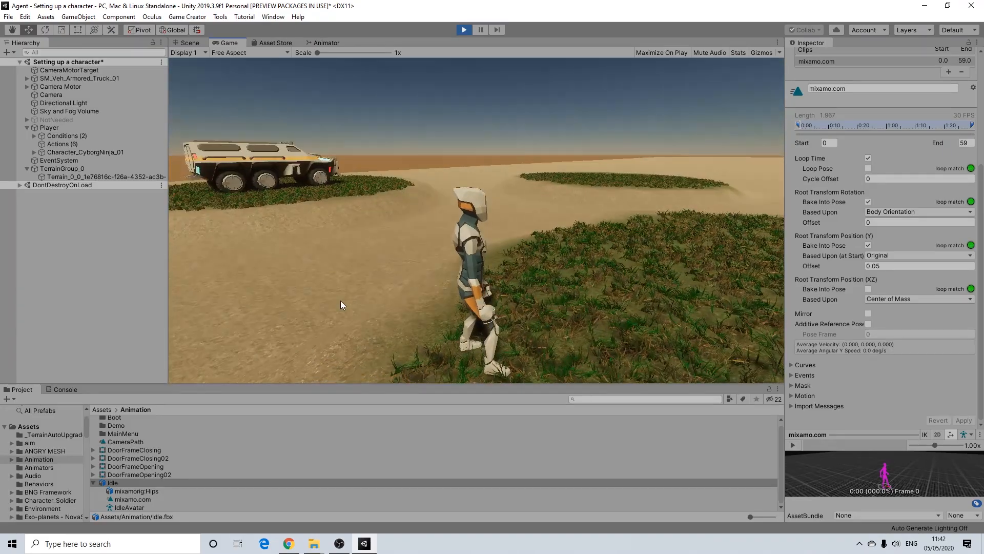
{"action": "key", "text": "w"}
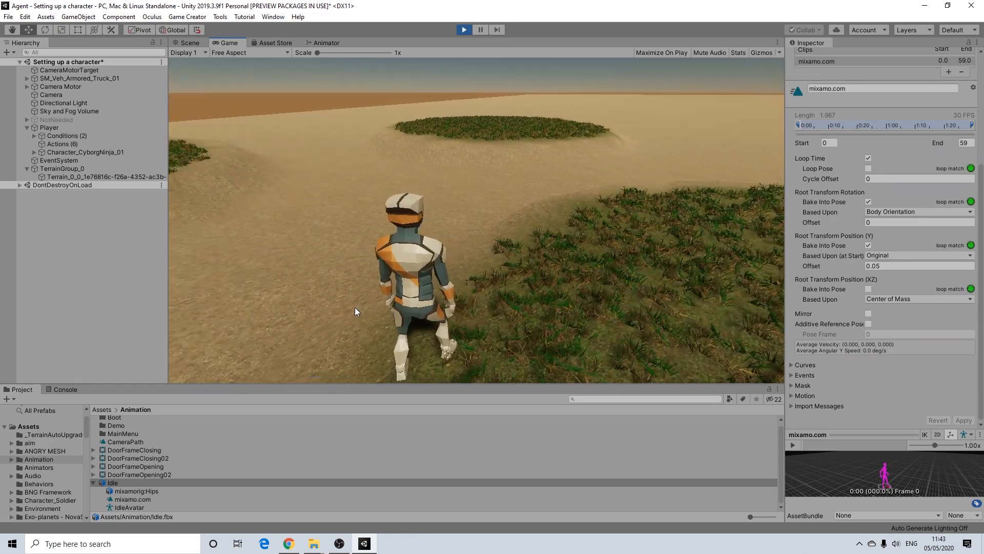
{"action": "key", "text": "w"}
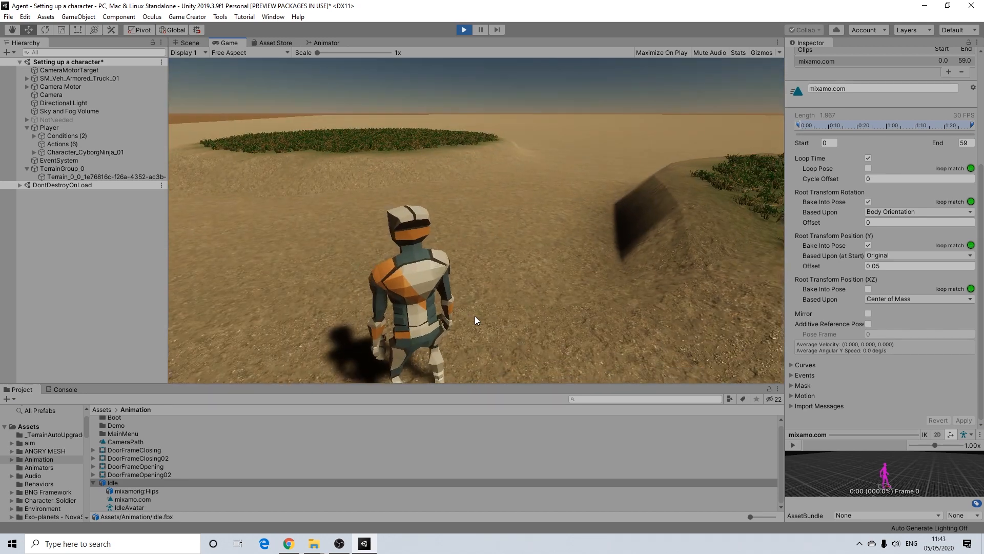
{"action": "key", "text": "w"}
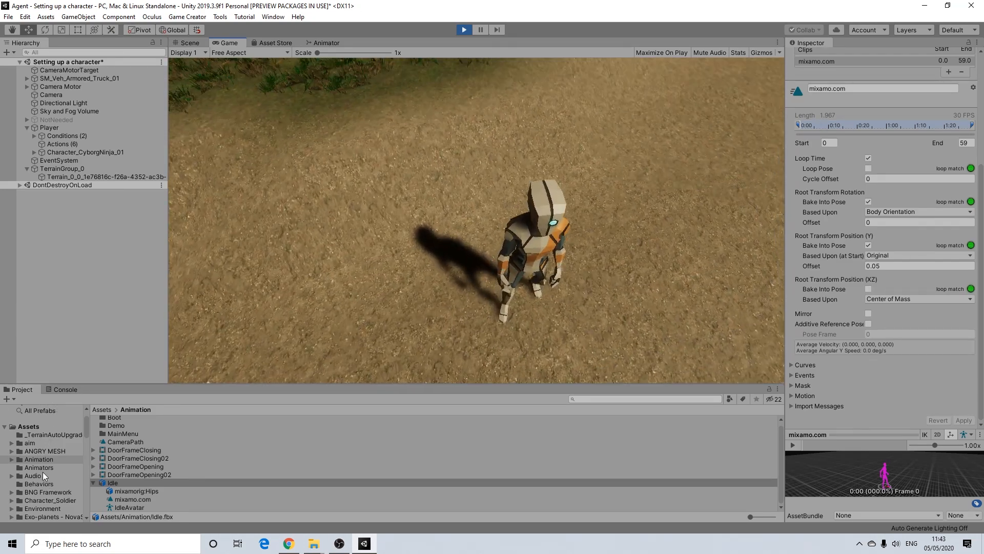
{"action": "scroll", "coordinate": [45, 472], "scroll_direction": "down", "scroll_amount": 3}
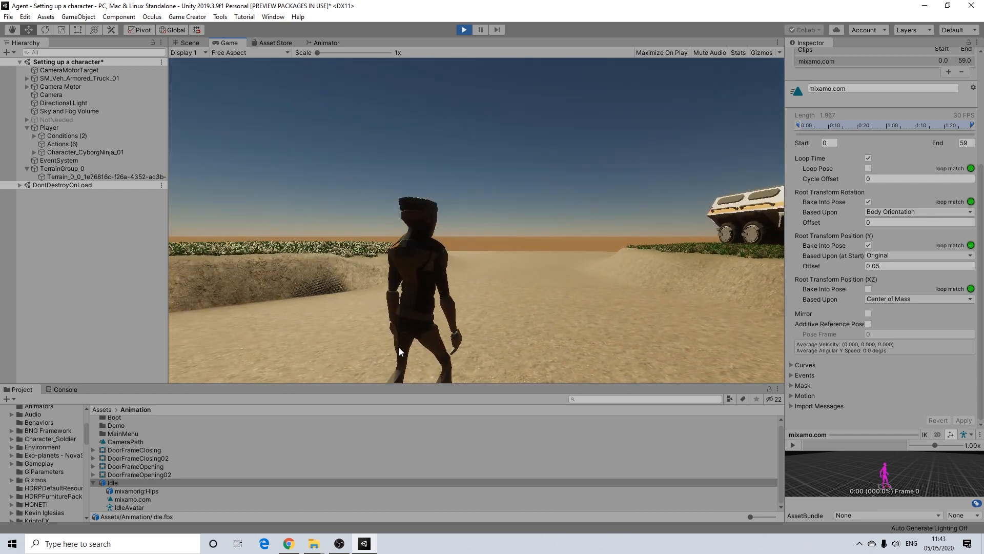
{"action": "key", "text": "w"}
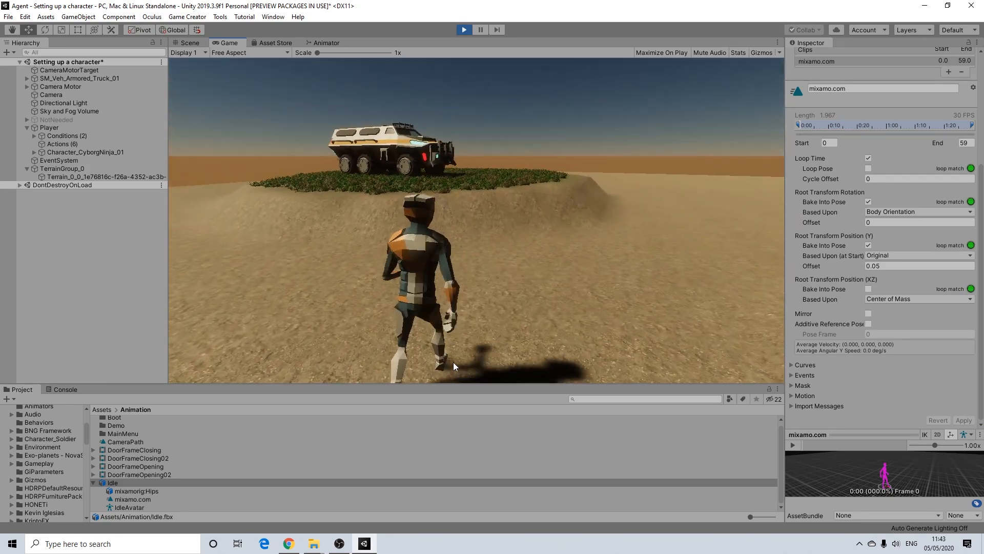
{"action": "key", "text": "s"}
{"action": "key", "text": "d"}
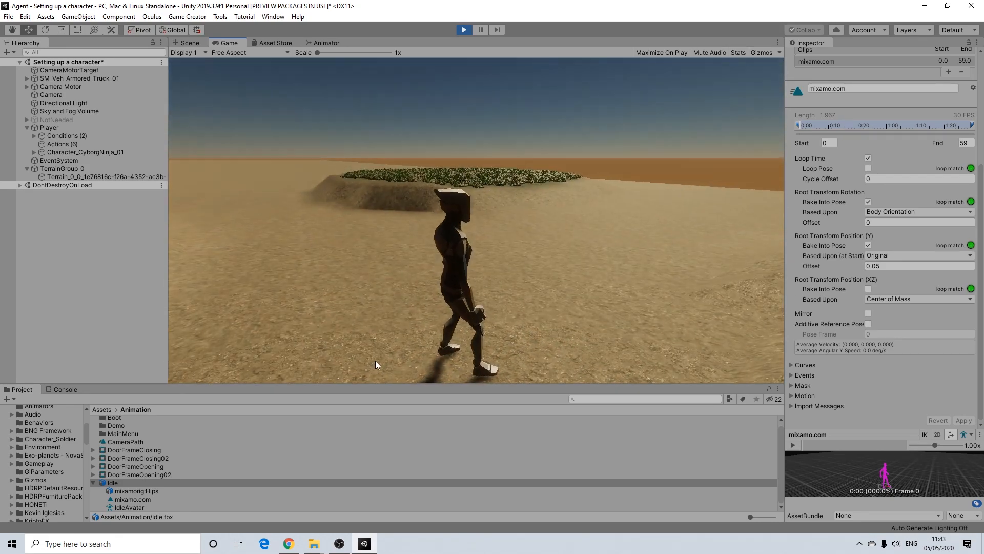
{"action": "key", "text": "w"}
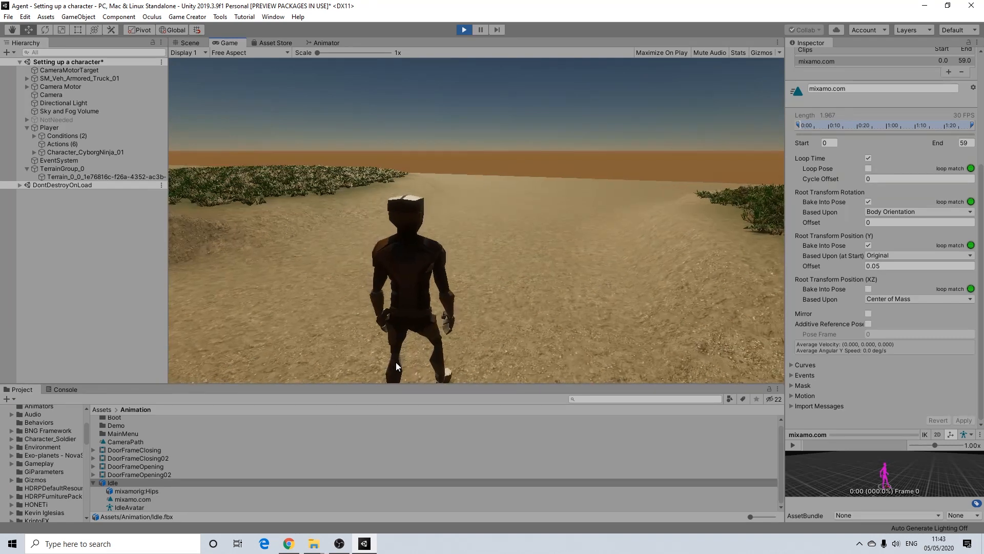